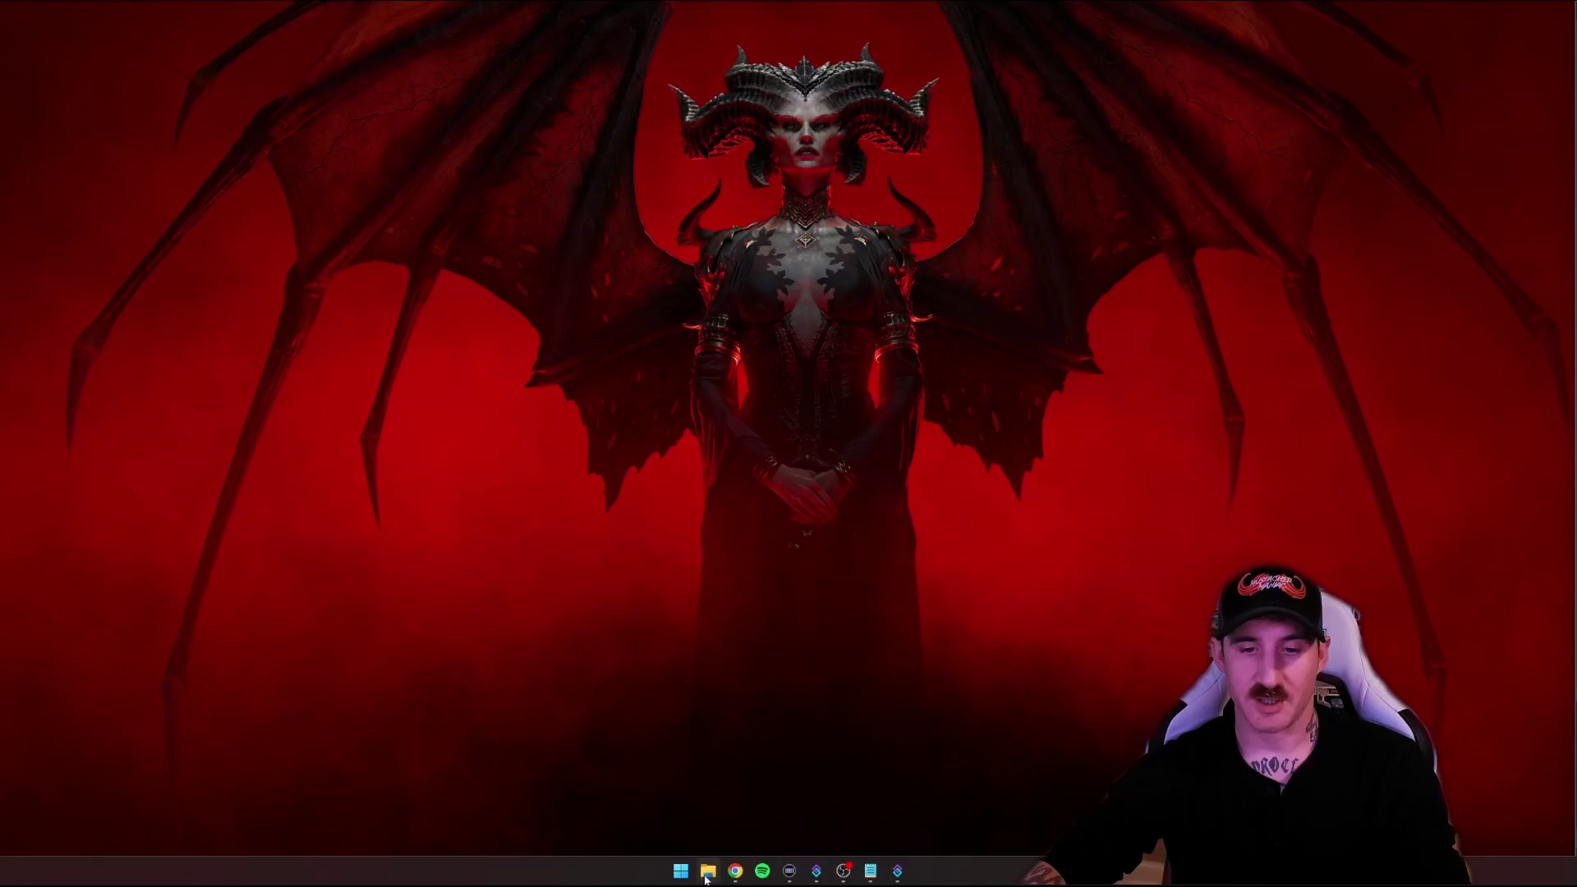
# Open platform.openai.com in Chrome
pyautogui.click(735, 871)
pyautogui.write('htt')
pyautogui.press('Return')
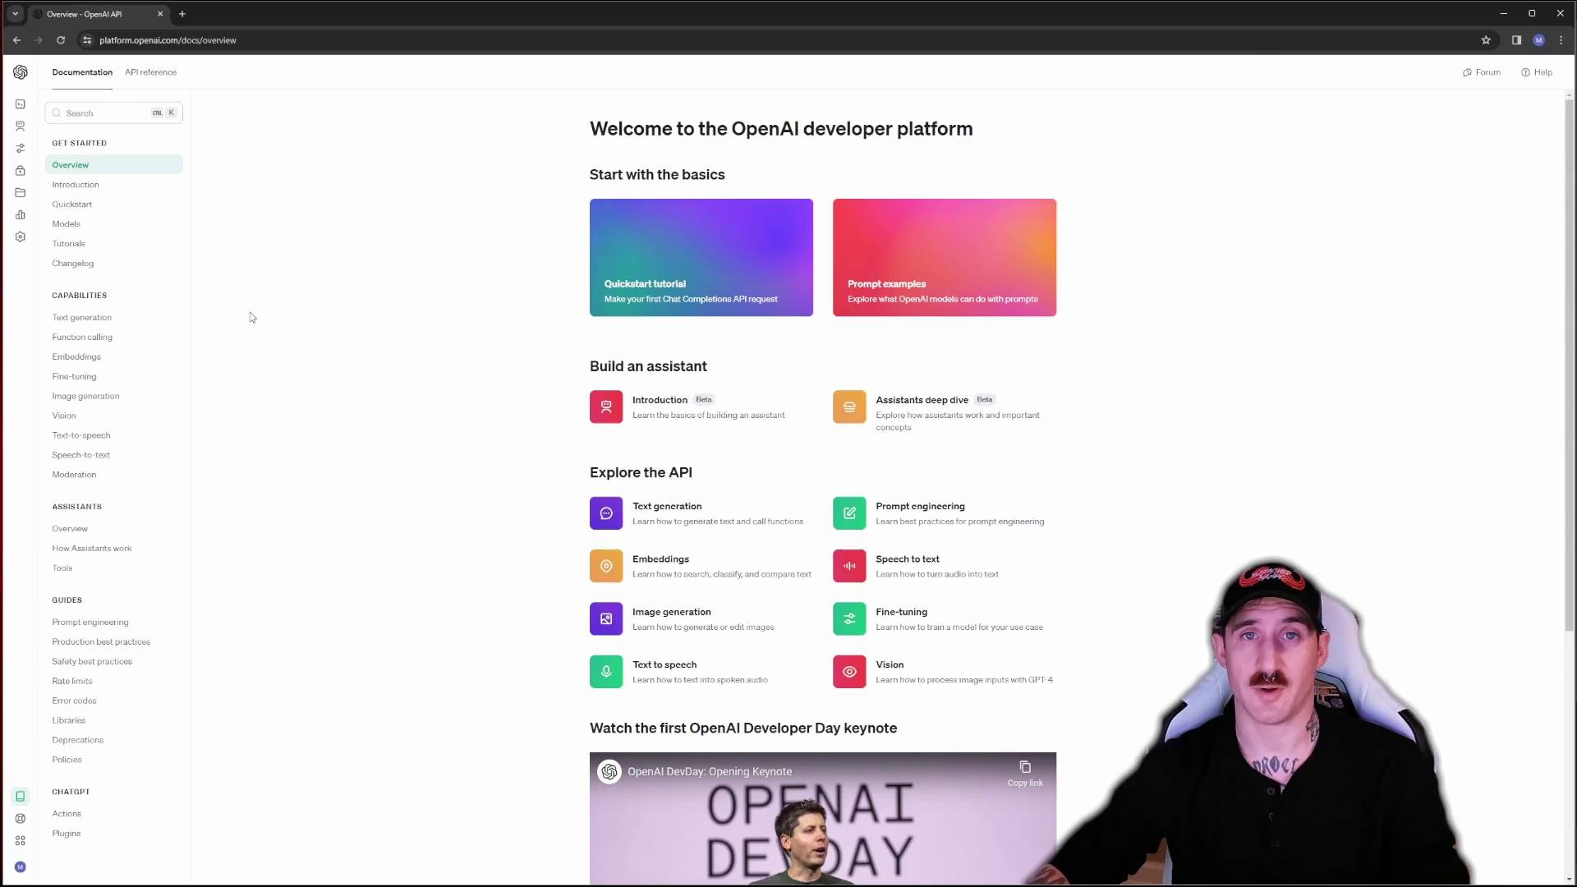
# Go to the Organization settings page from the platform sidebar
pyautogui.moveTo(25, 868)
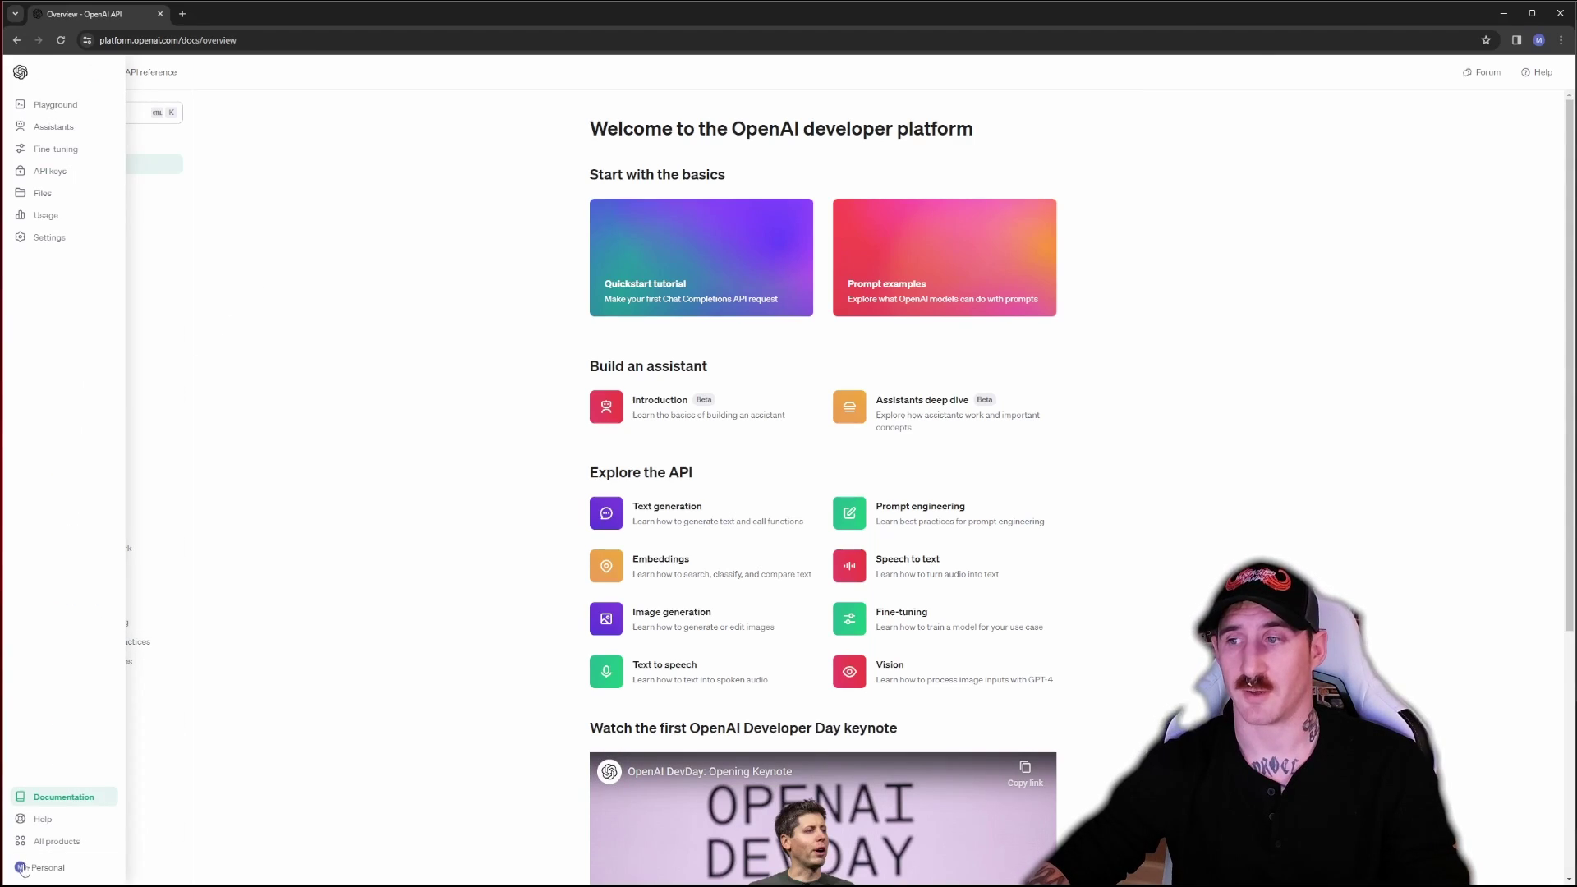
pyautogui.click(19, 870)
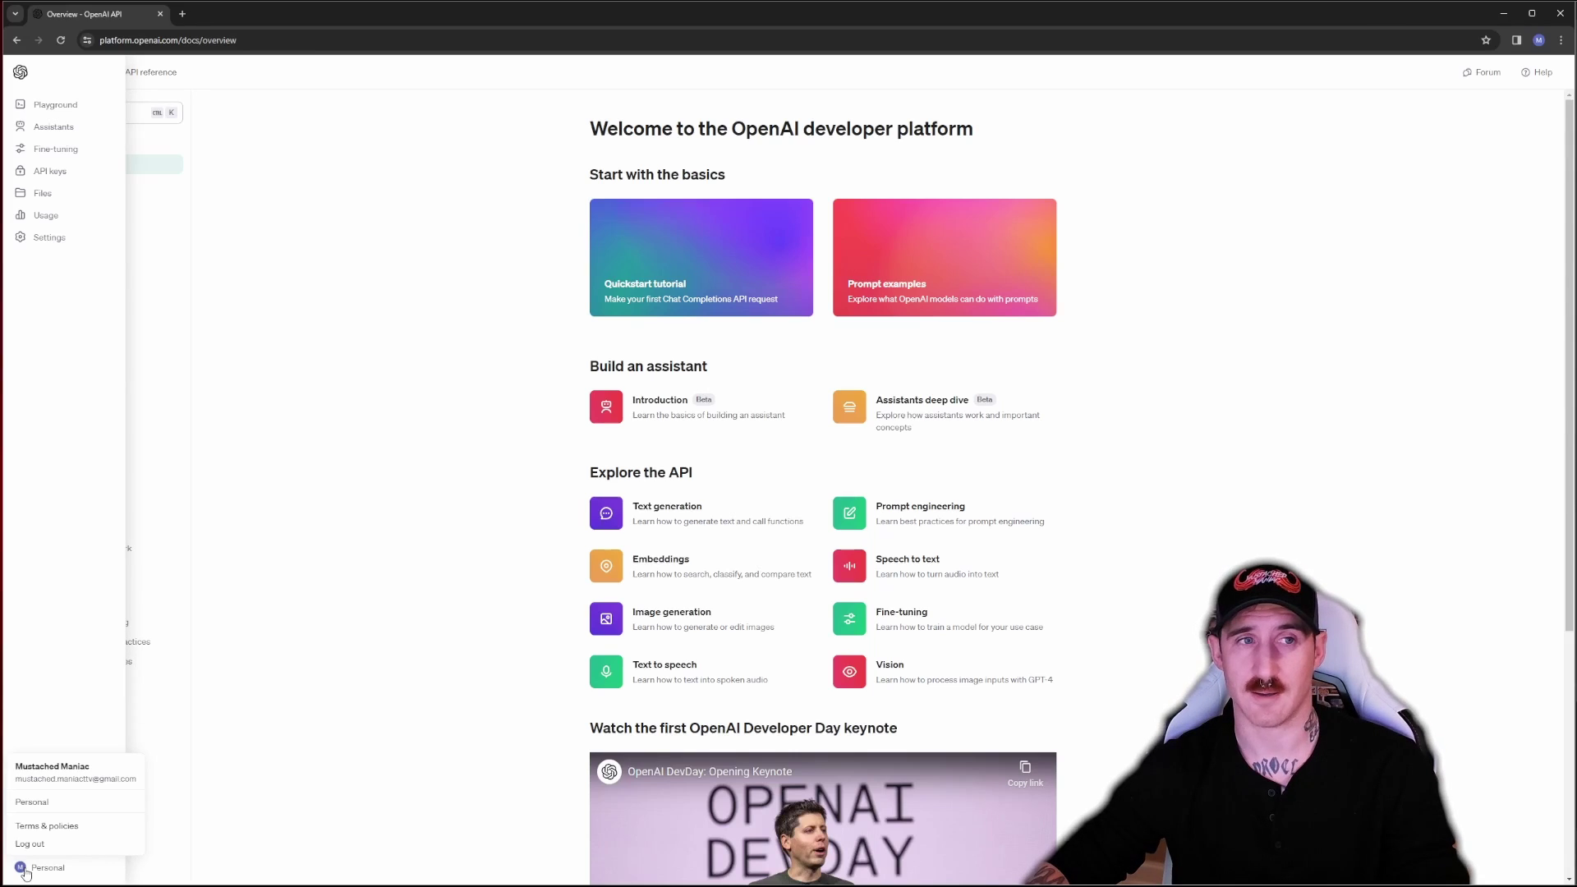
pyautogui.click(25, 871)
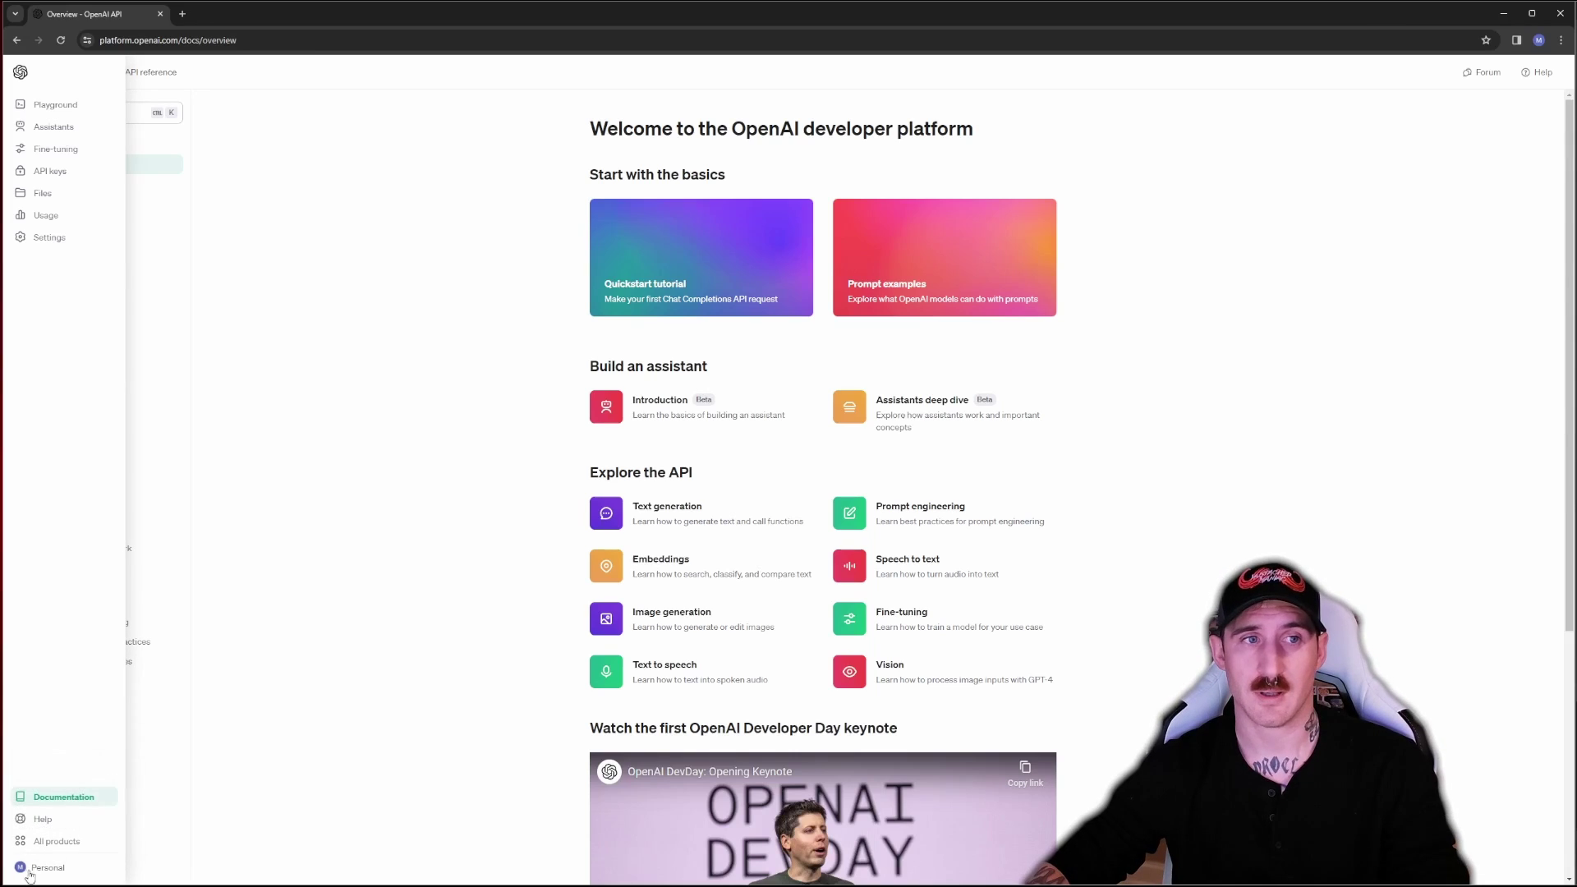
pyautogui.click(21, 240)
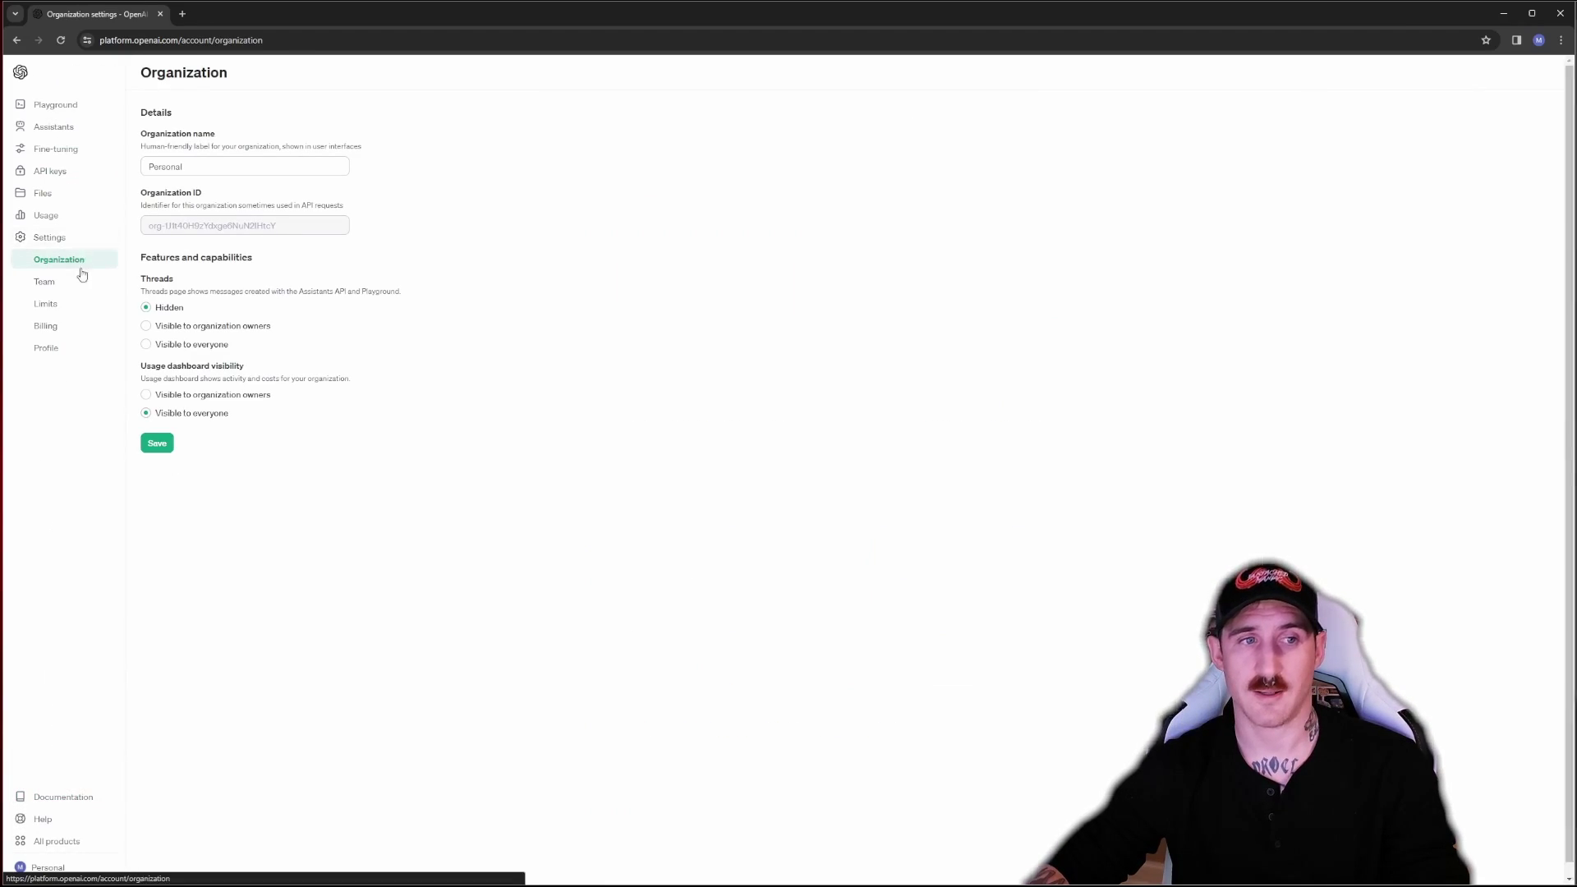
# Open Billing, start a $10 credit top-up, cancel it, and review the $9.98 balance
pyautogui.click(47, 325)
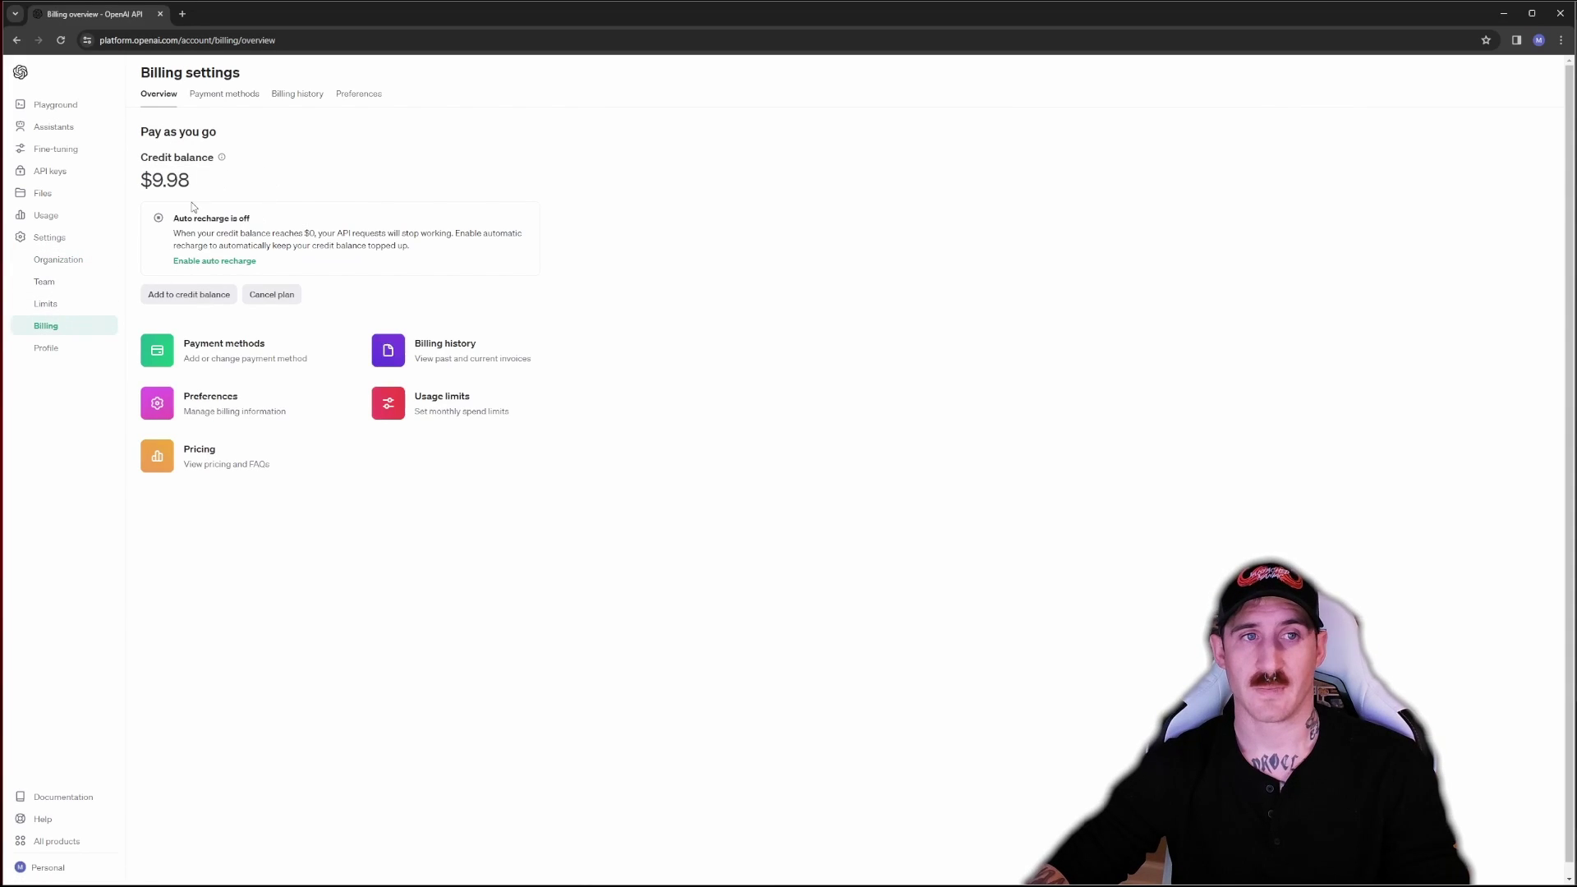
pyautogui.moveTo(190, 181)
pyautogui.mouseDown()
pyautogui.moveTo(134, 187)
pyautogui.moveTo(179, 182)
pyautogui.mouseUp()
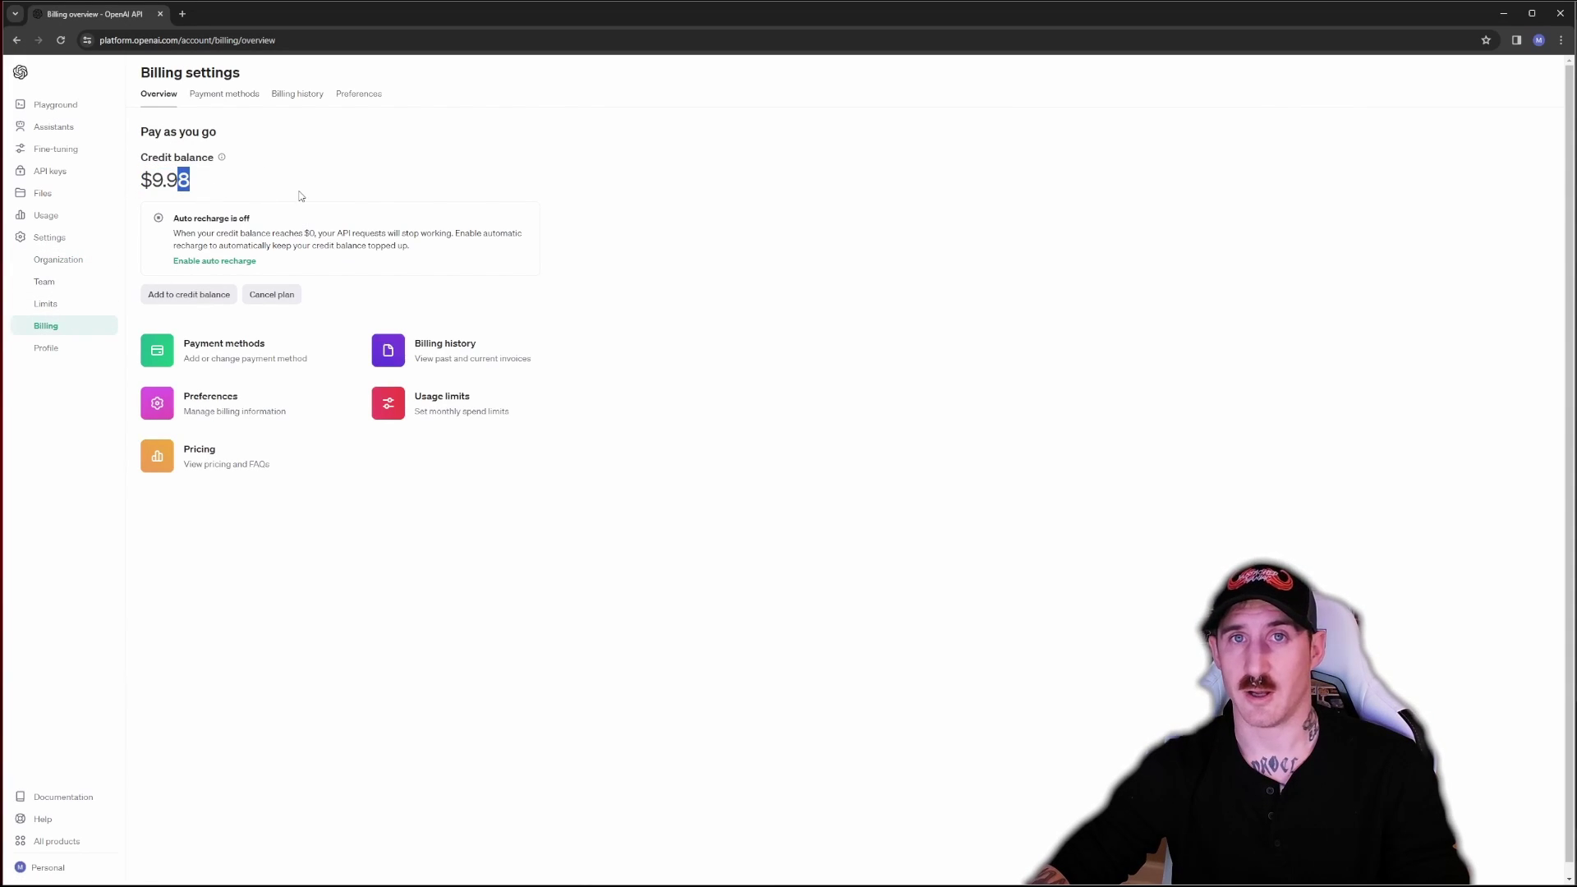
pyautogui.click(189, 294)
pyautogui.write('10')
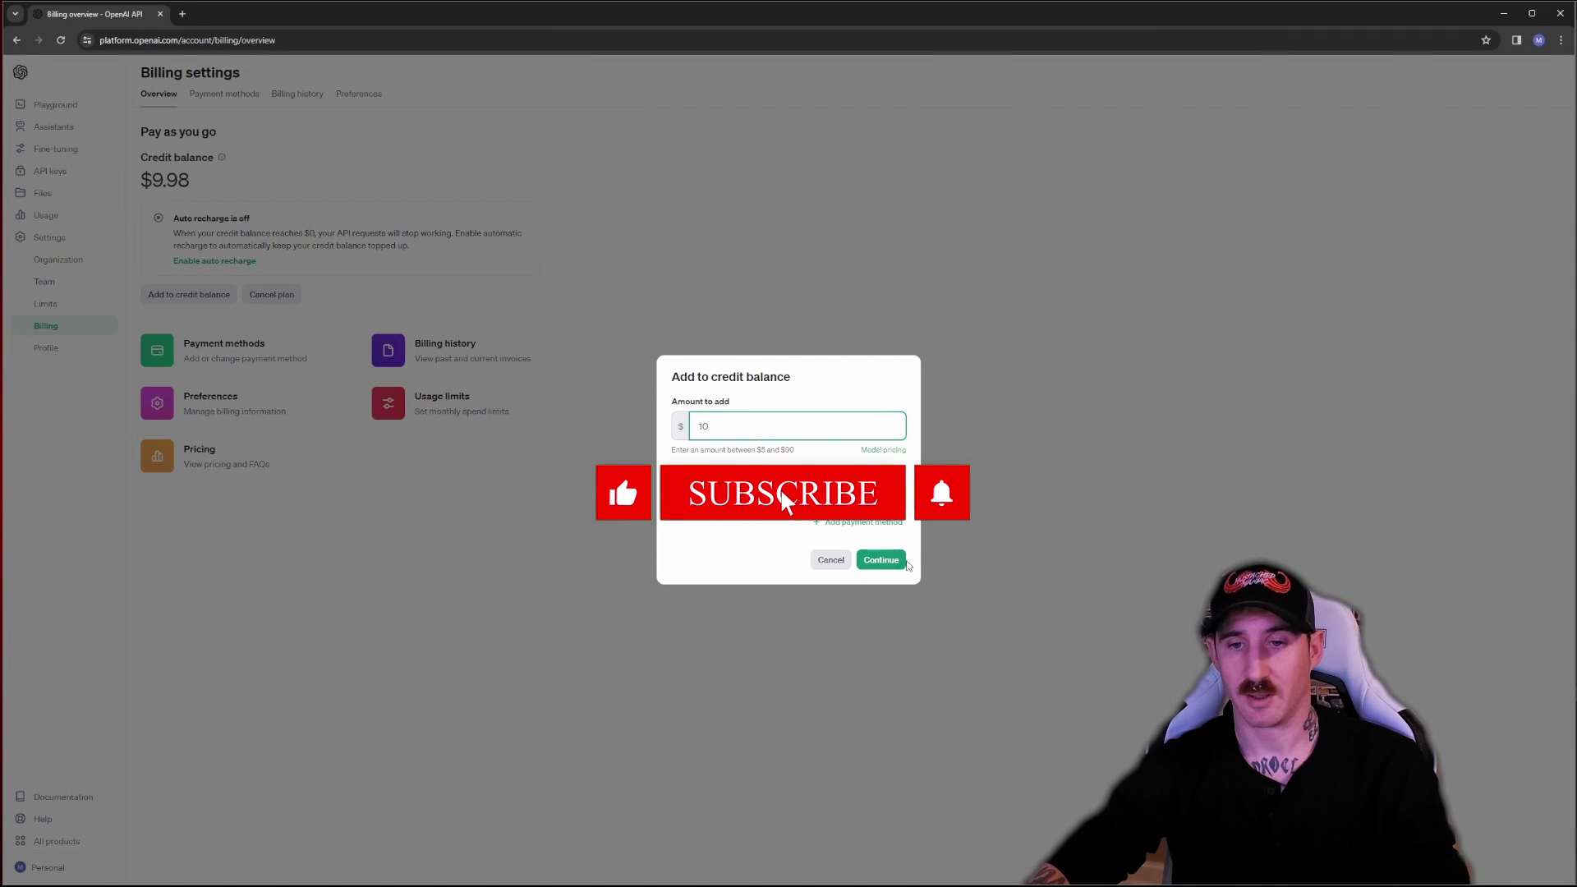
pyautogui.press('Escape')
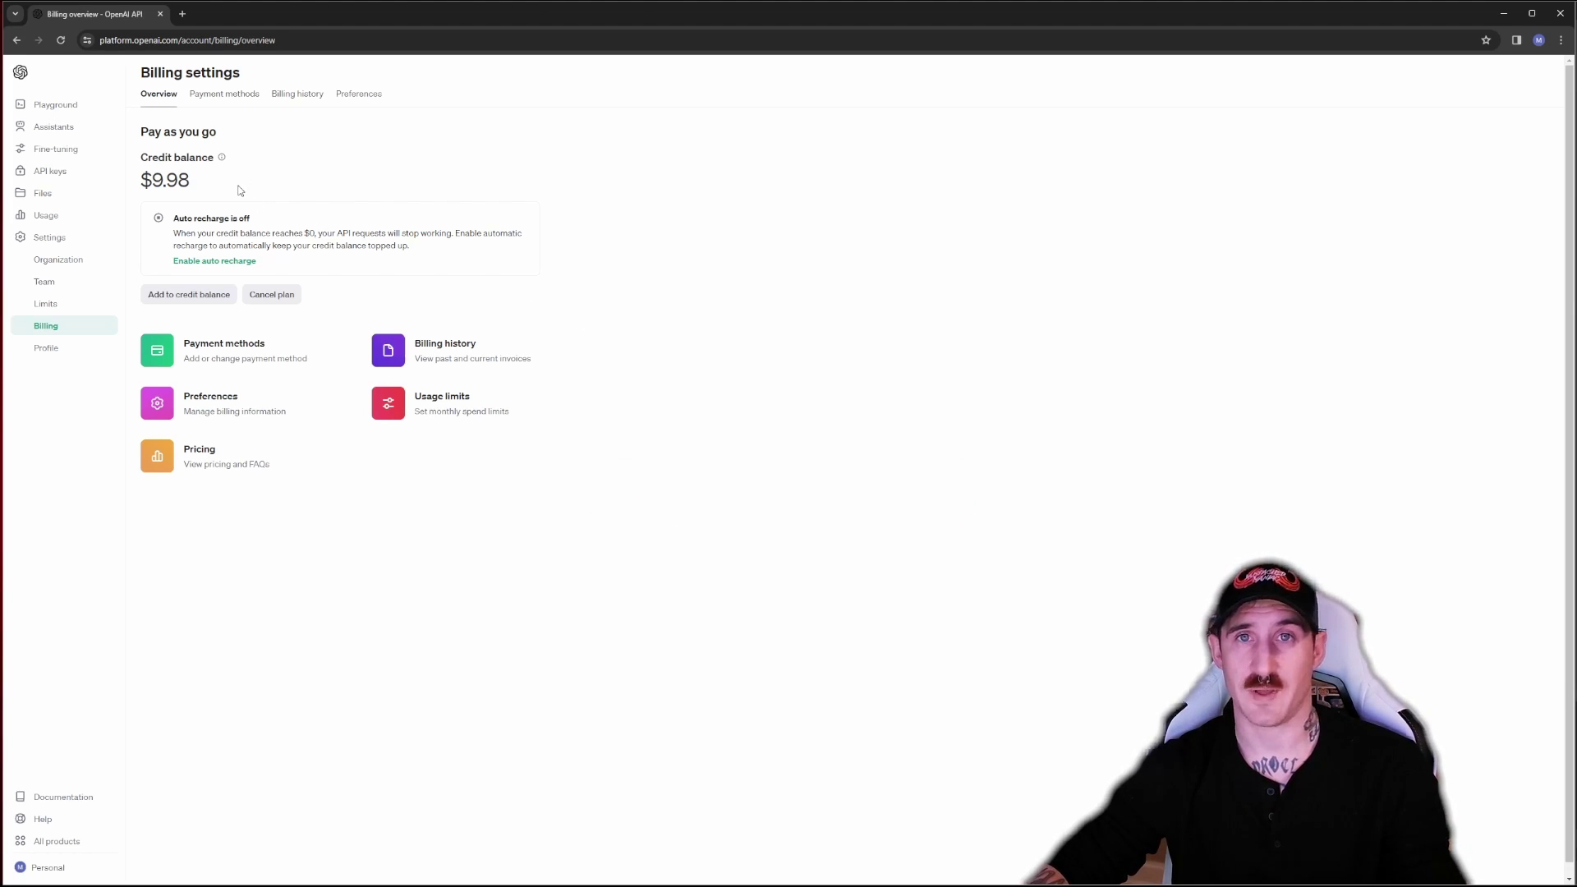
pyautogui.moveTo(229, 188); pyautogui.dragTo(139, 182)
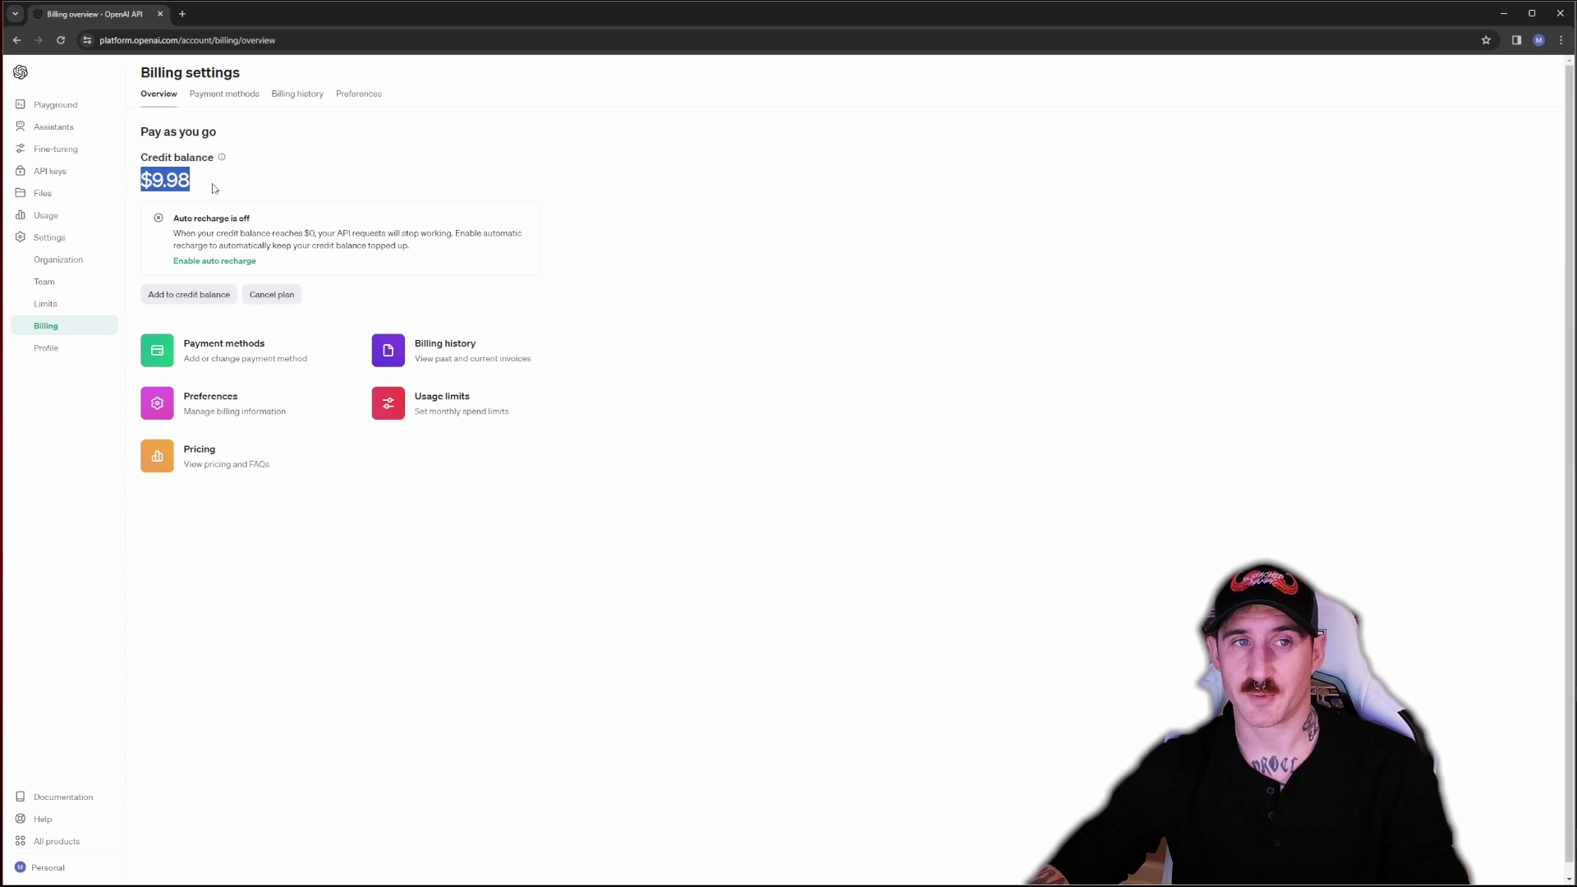
pyautogui.click(254, 187)
# Create a secret key named 'SB Test' under API keys and copy its value
pyautogui.click(43, 172)
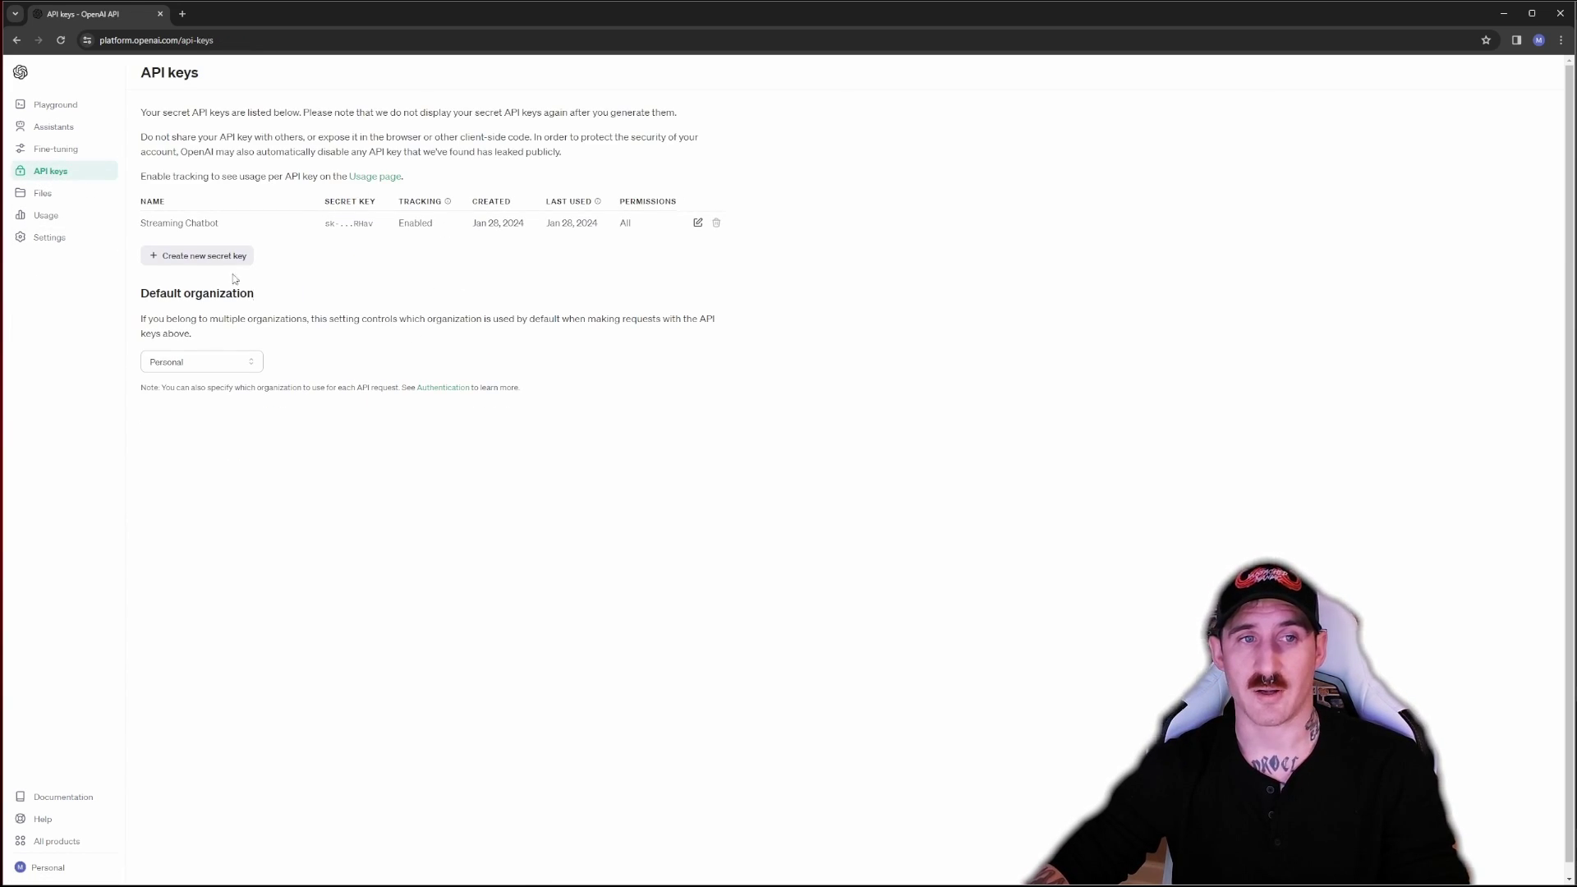
pyautogui.click(207, 261)
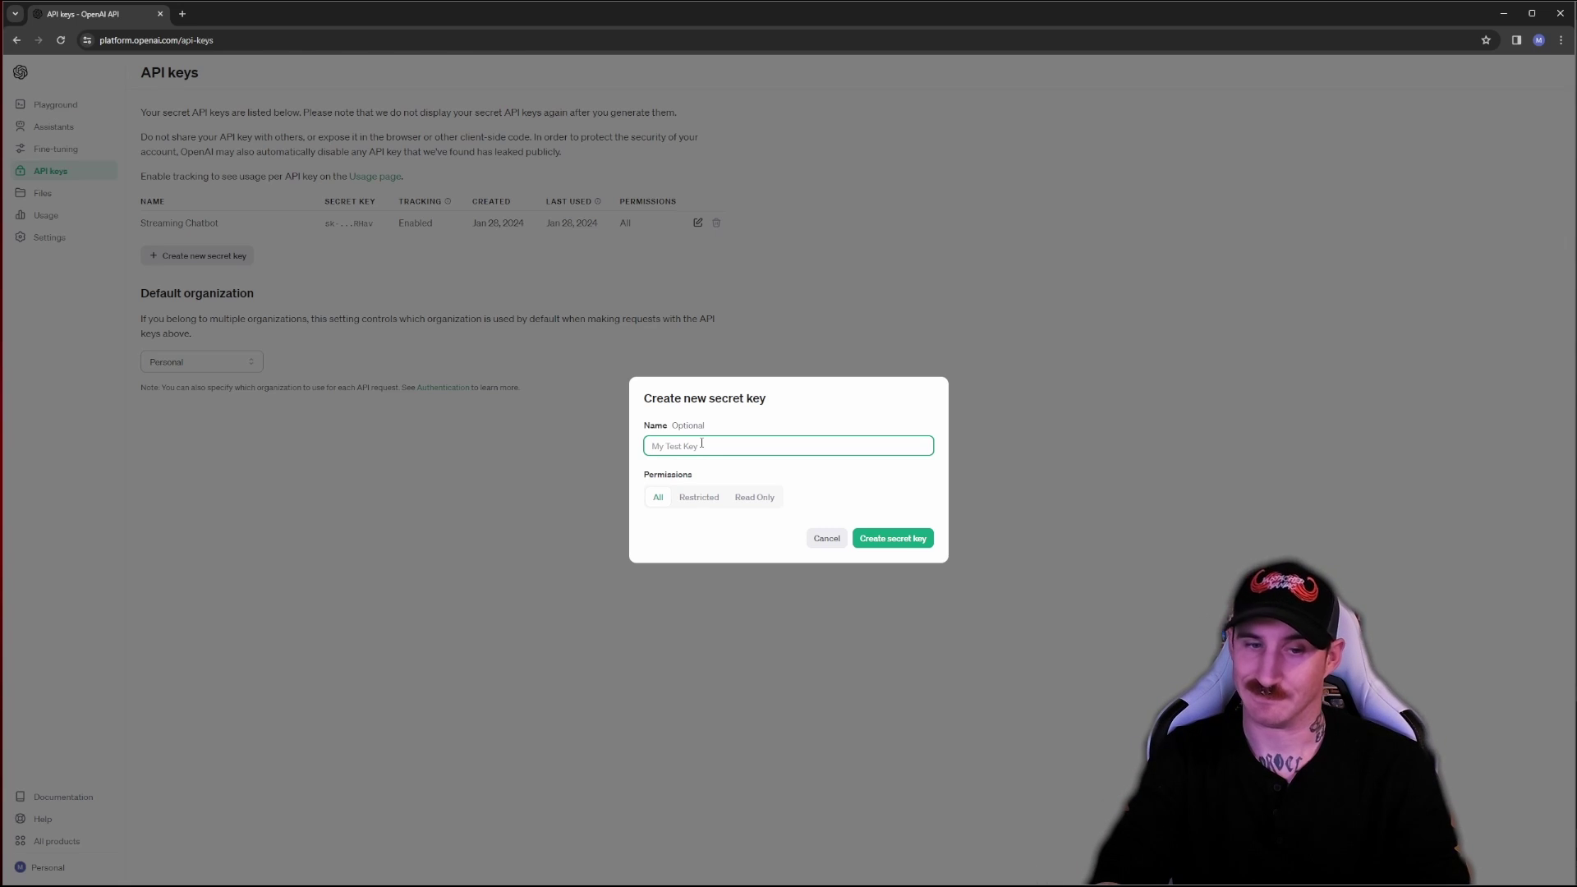
pyautogui.write('SB Test')
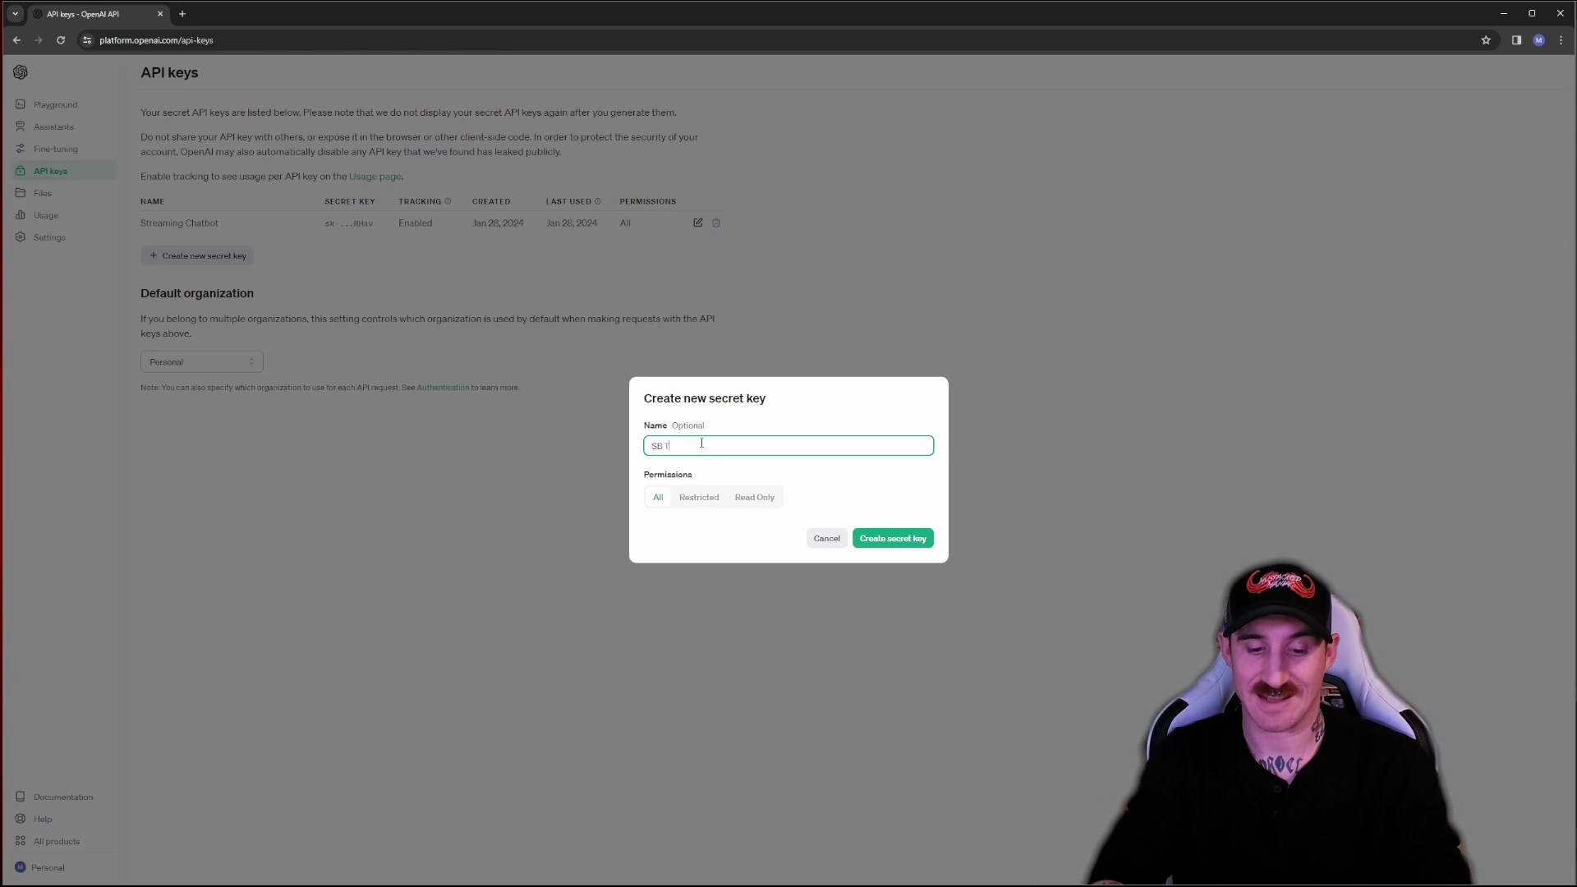
pyautogui.click(903, 538)
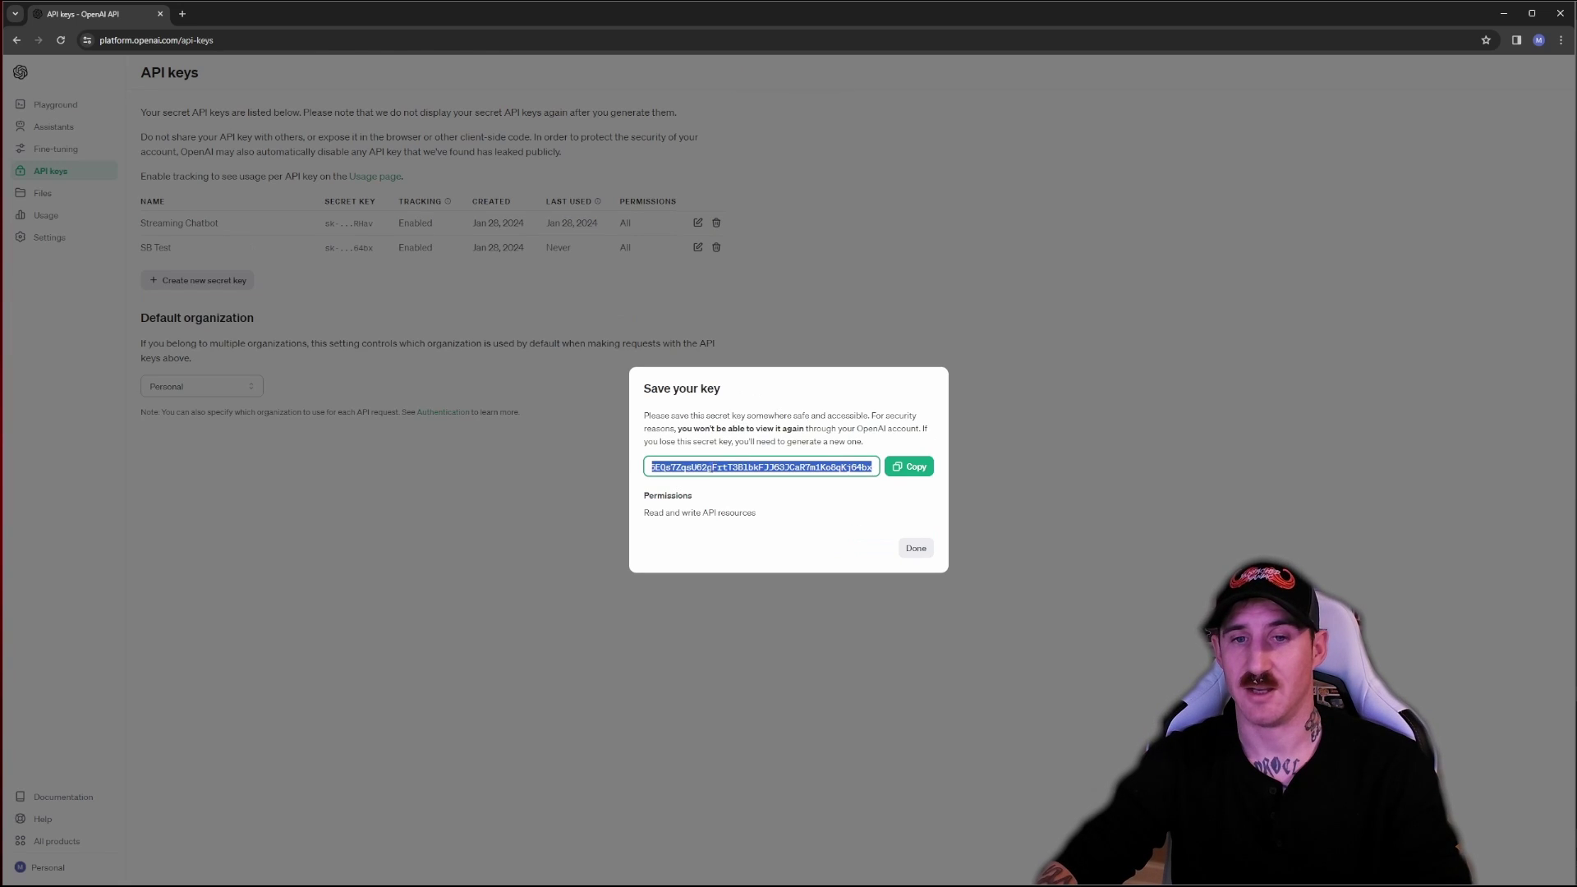
pyautogui.click(903, 471)
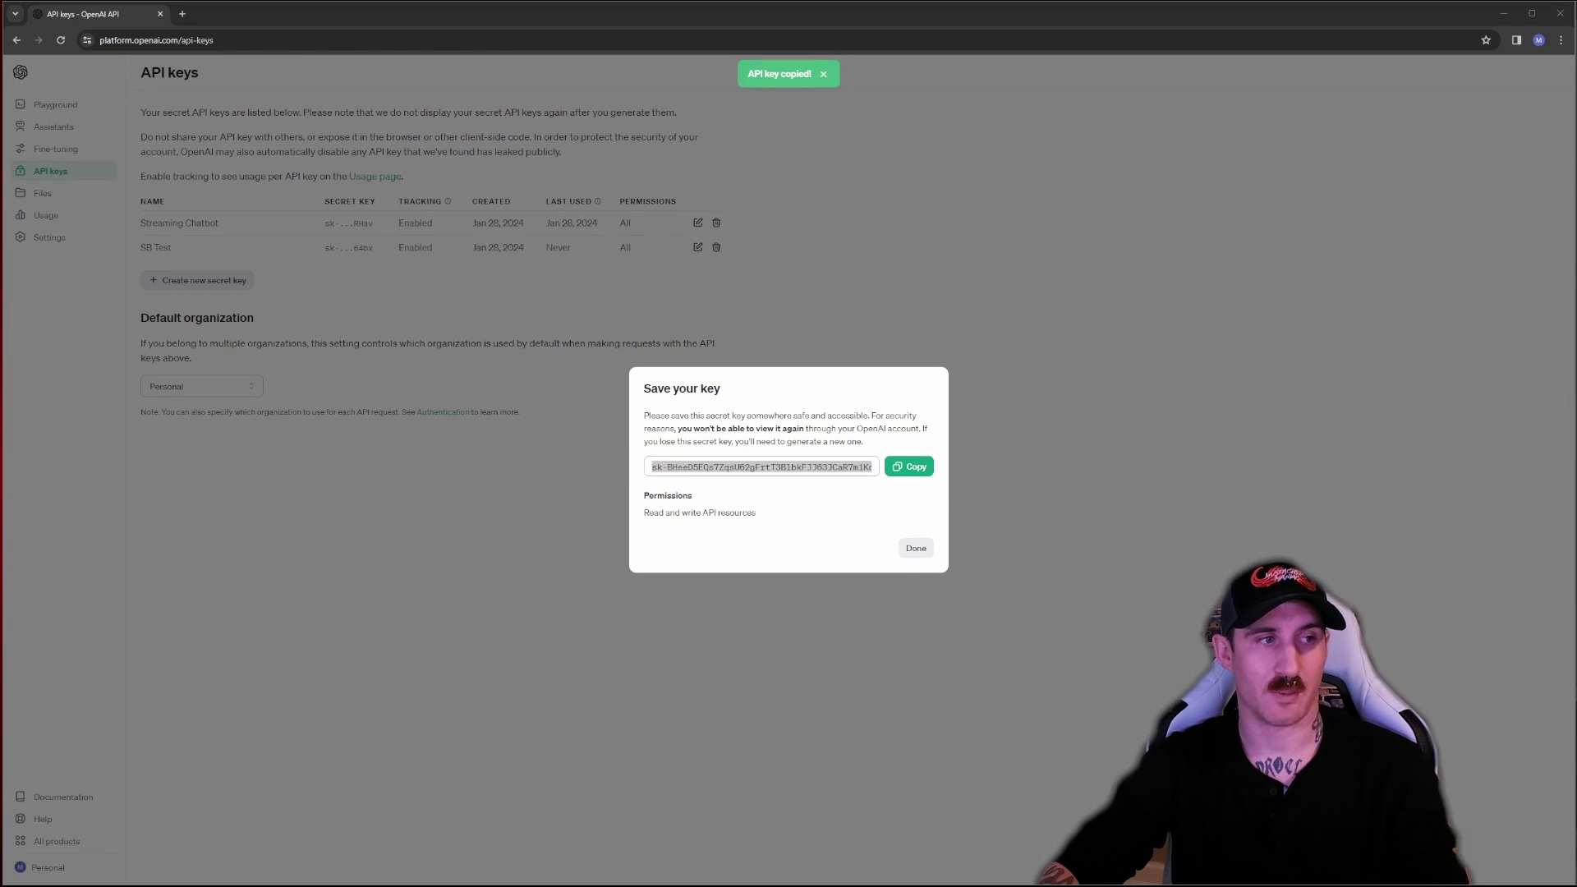
pyautogui.click(903, 544)
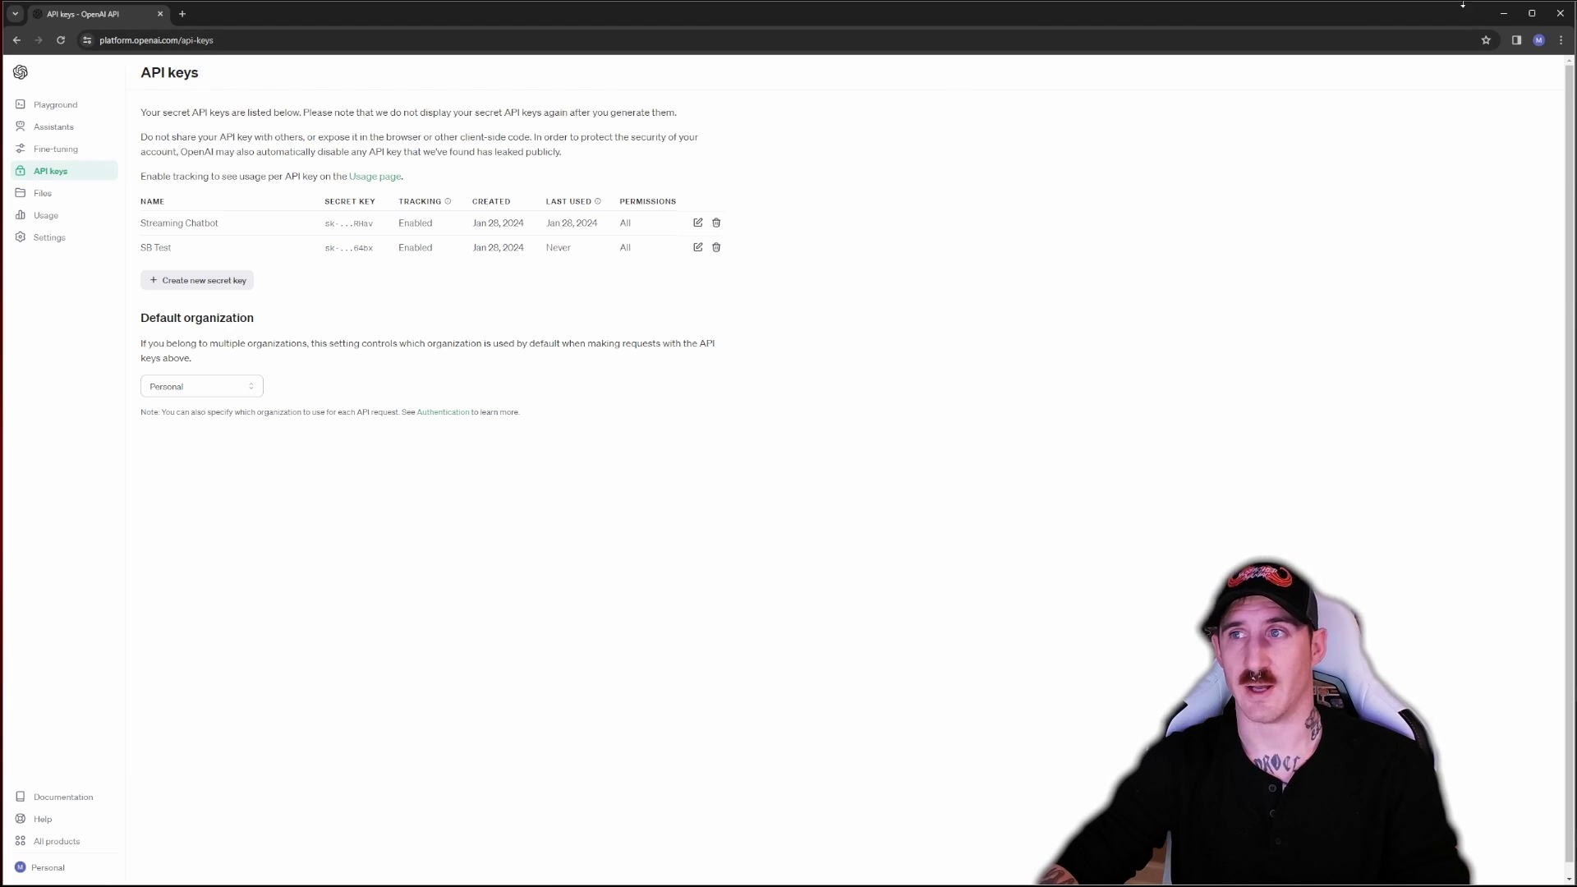
# Import the ChatGPT package string into Streamer.bot, adding the Set Up, Answers and Random Messaging actions
pyautogui.click(1501, 16)
pyautogui.moveTo(897, 870)
pyautogui.click(854, 834)
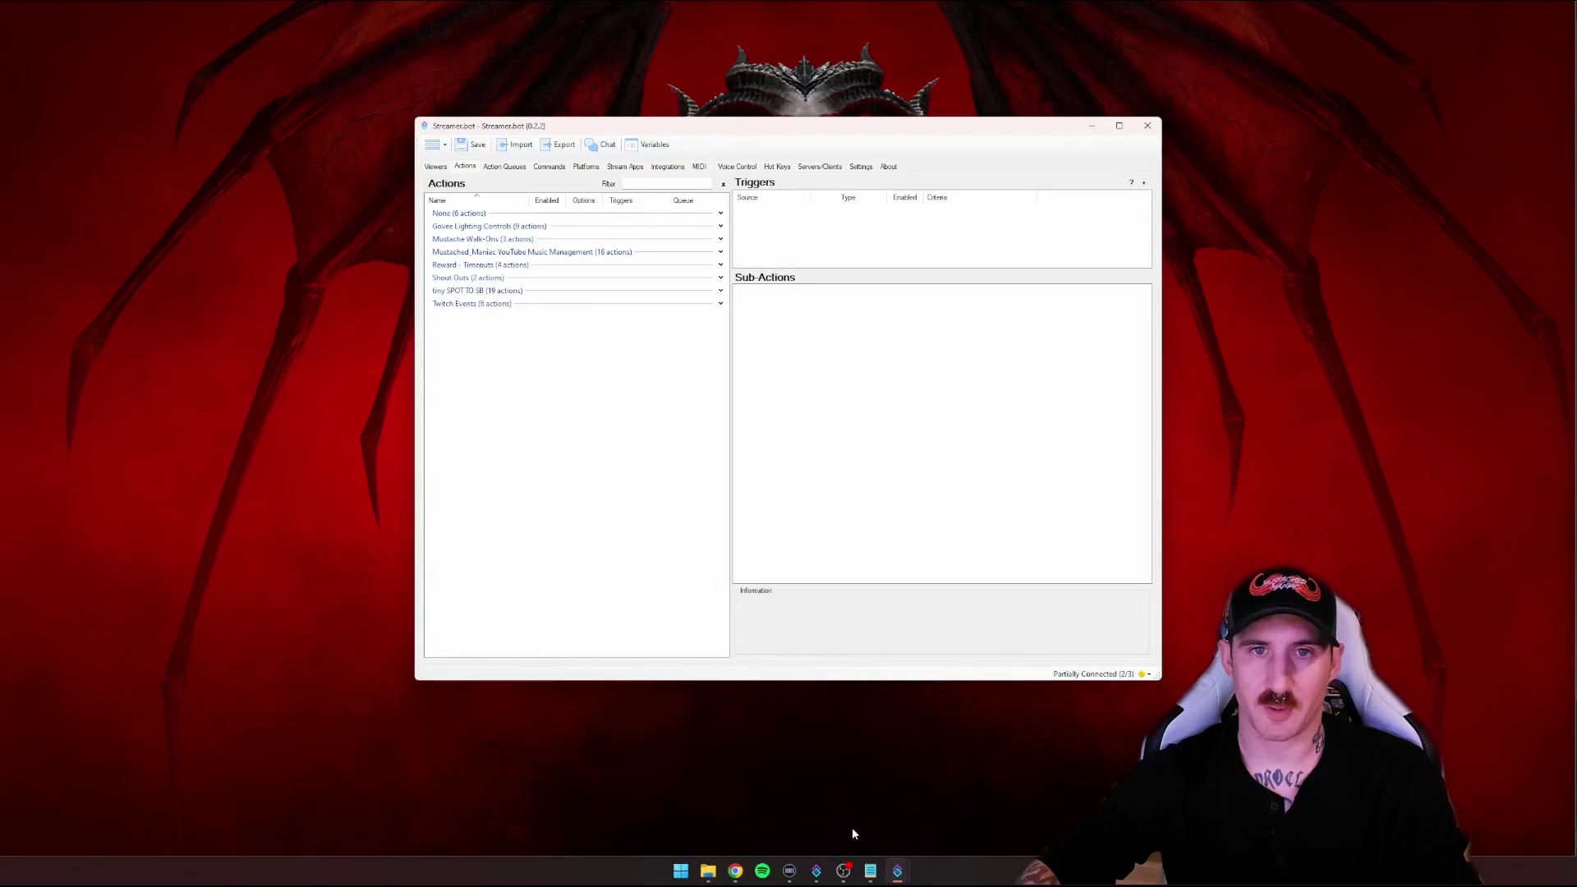
pyautogui.click(518, 146)
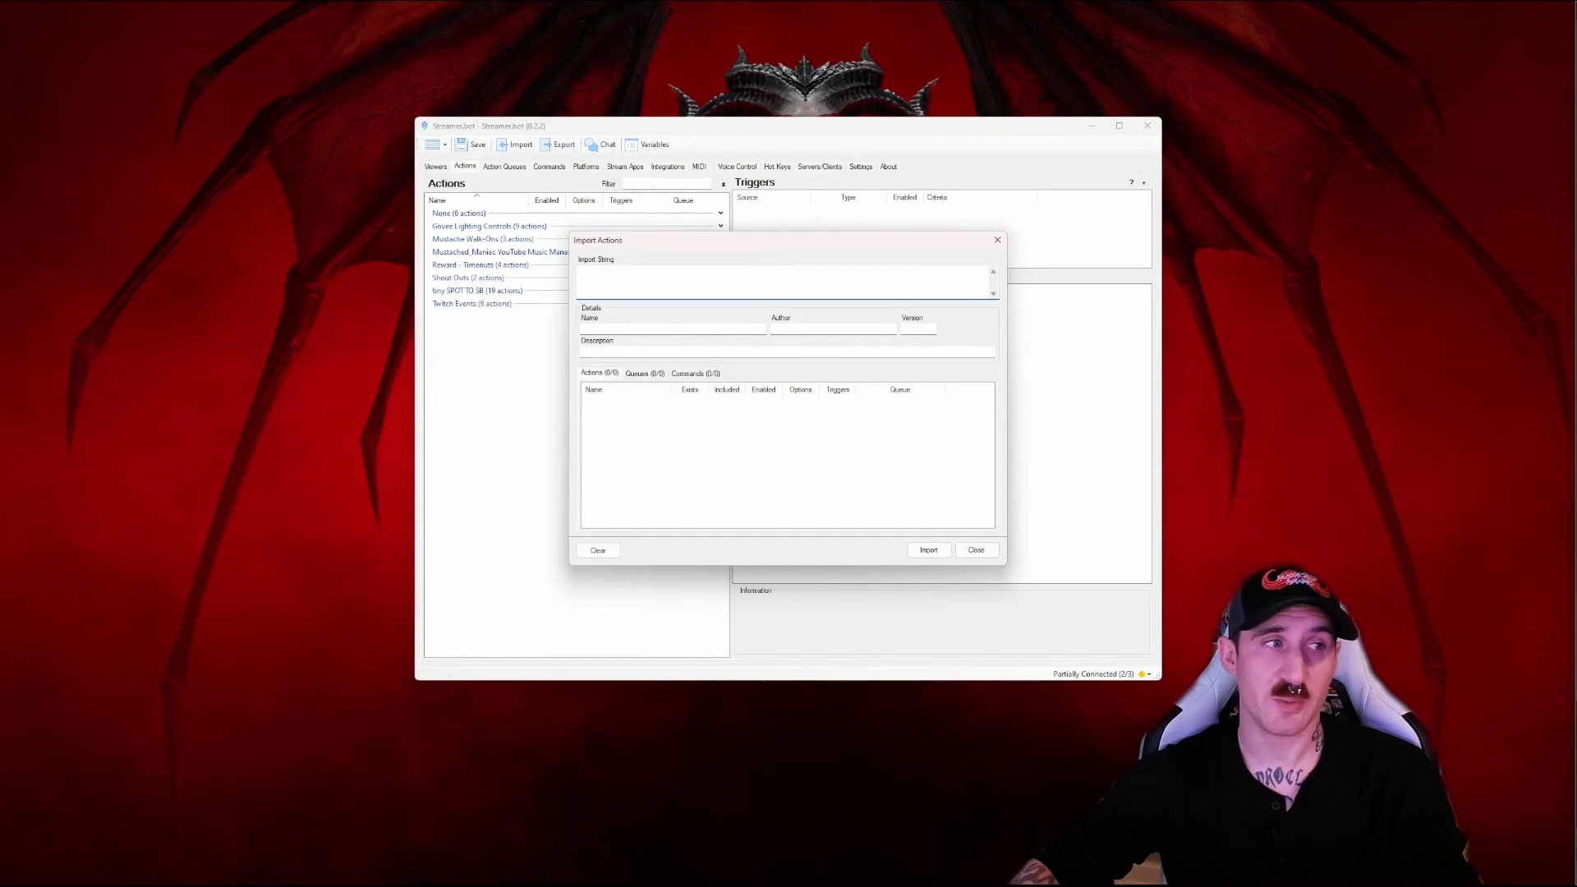
pyautogui.hotkey('alt', 'Tab')
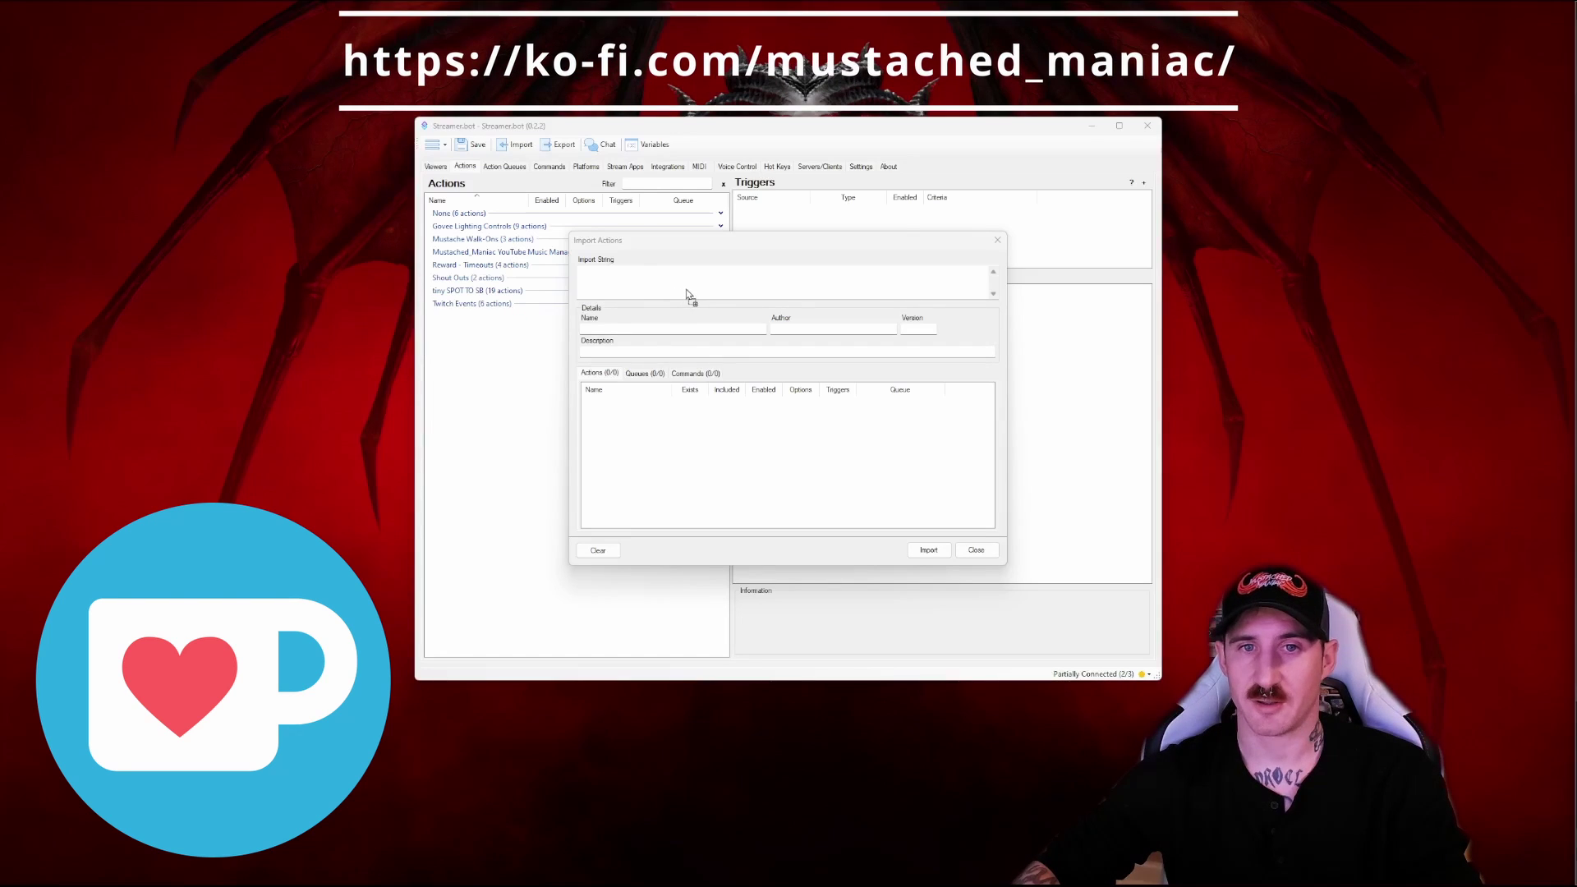
pyautogui.moveTo(688, 296); pyautogui.dragTo(691, 289)
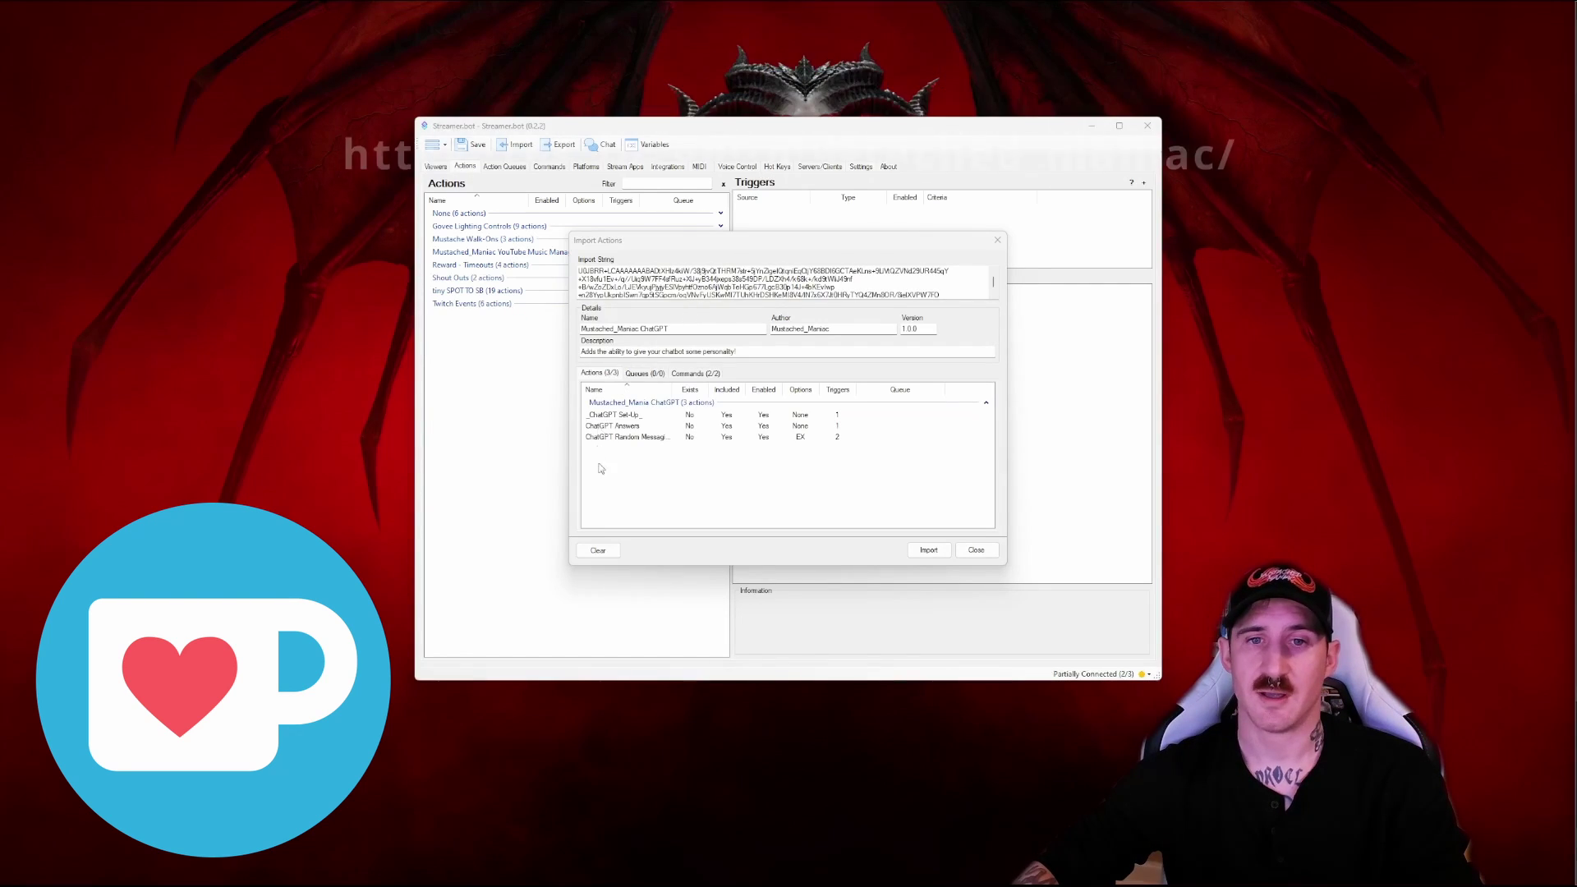
pyautogui.click(705, 374)
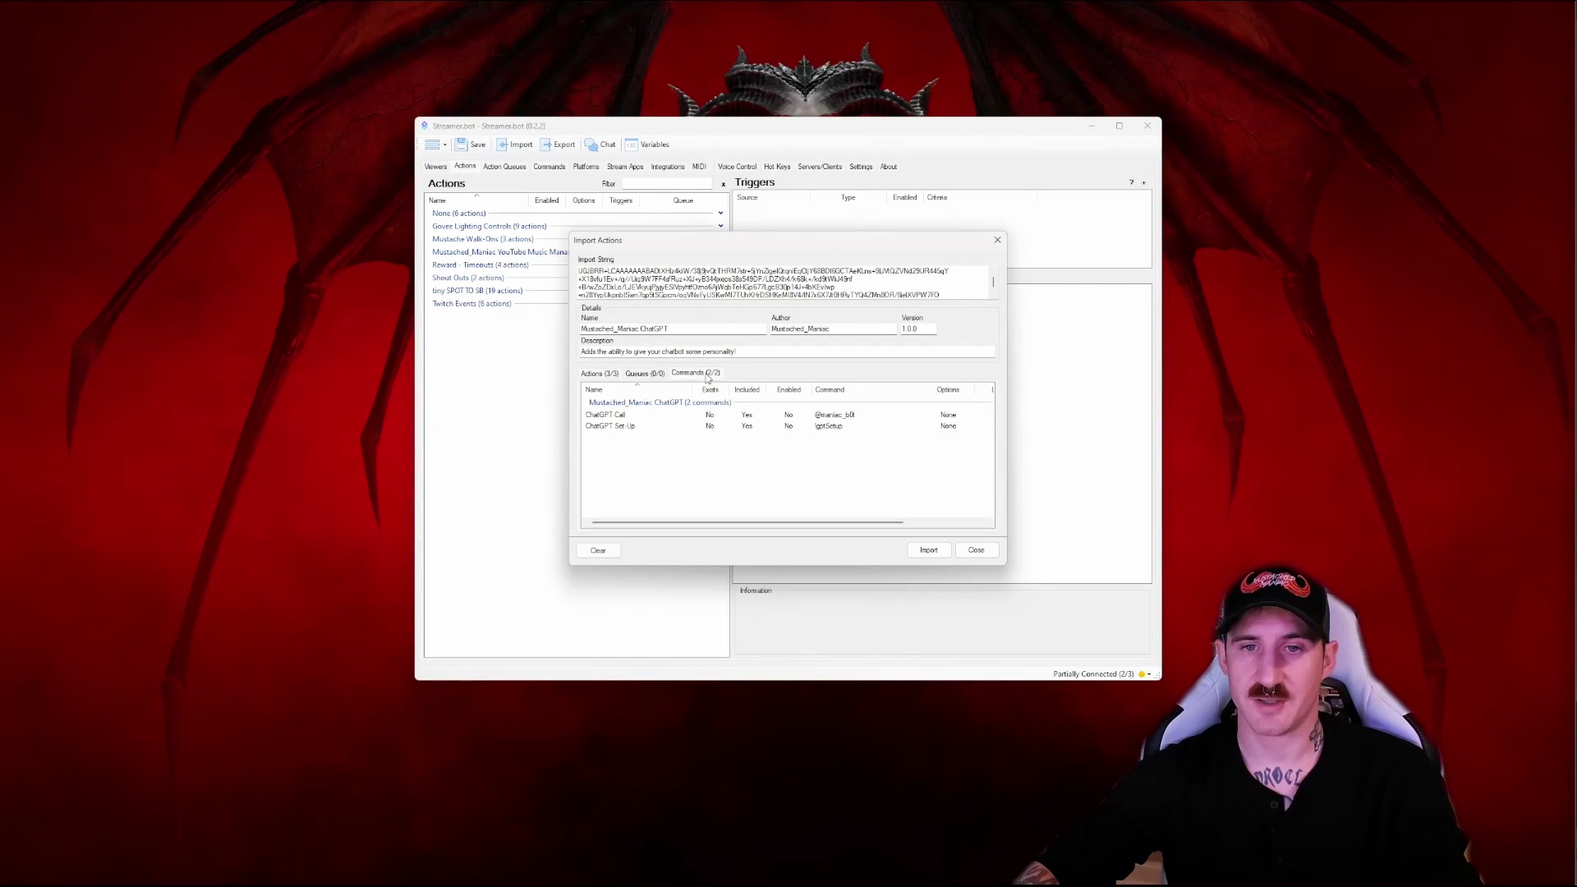
pyautogui.click(607, 375)
pyautogui.click(928, 549)
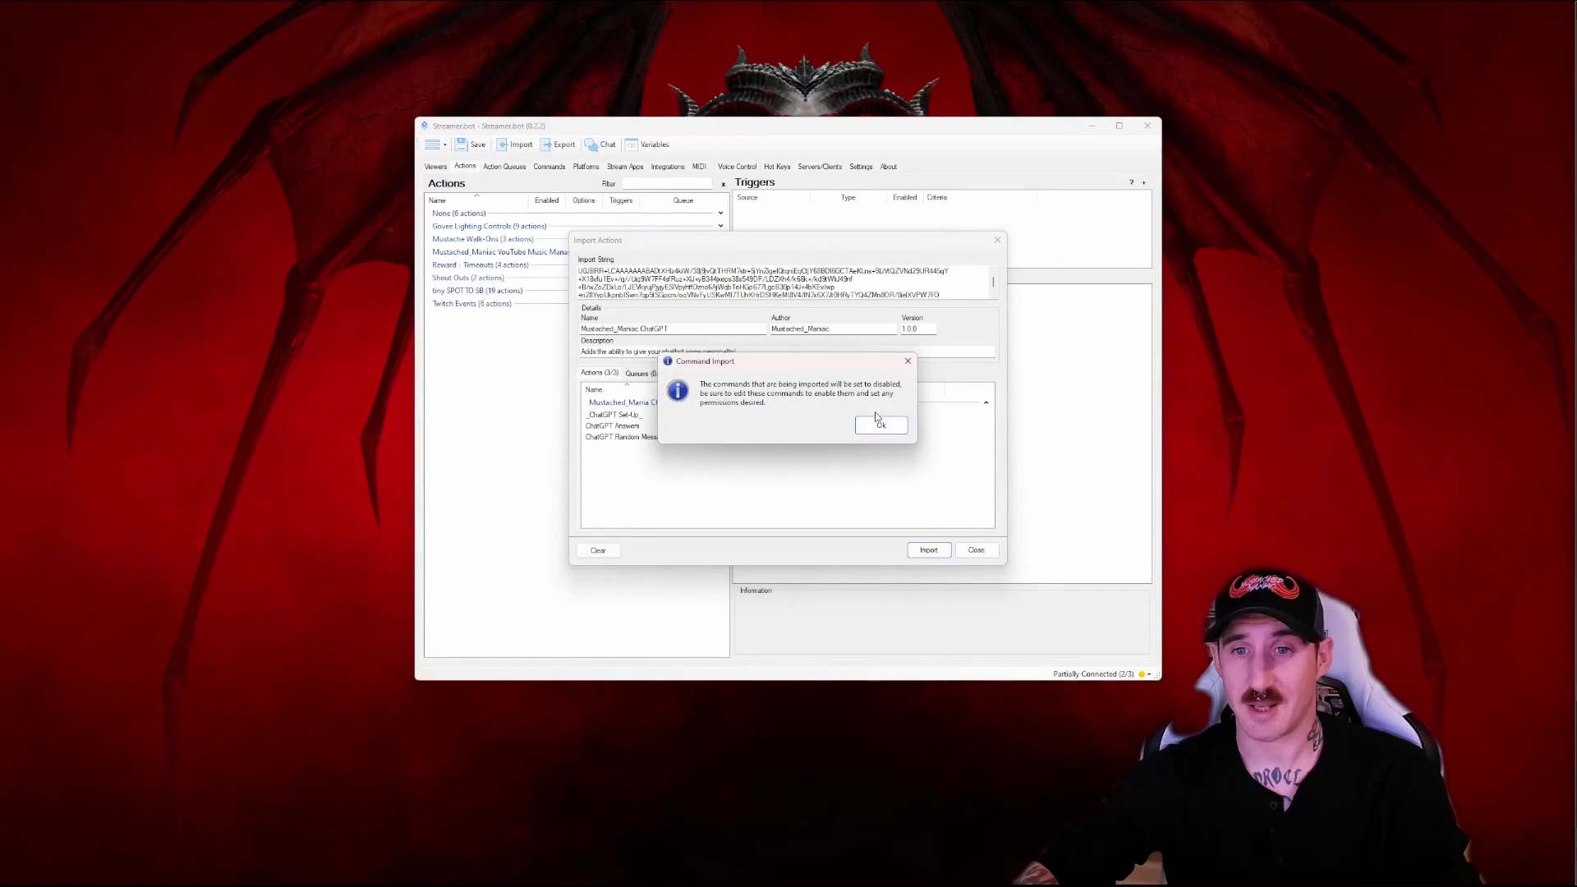
pyautogui.click(881, 426)
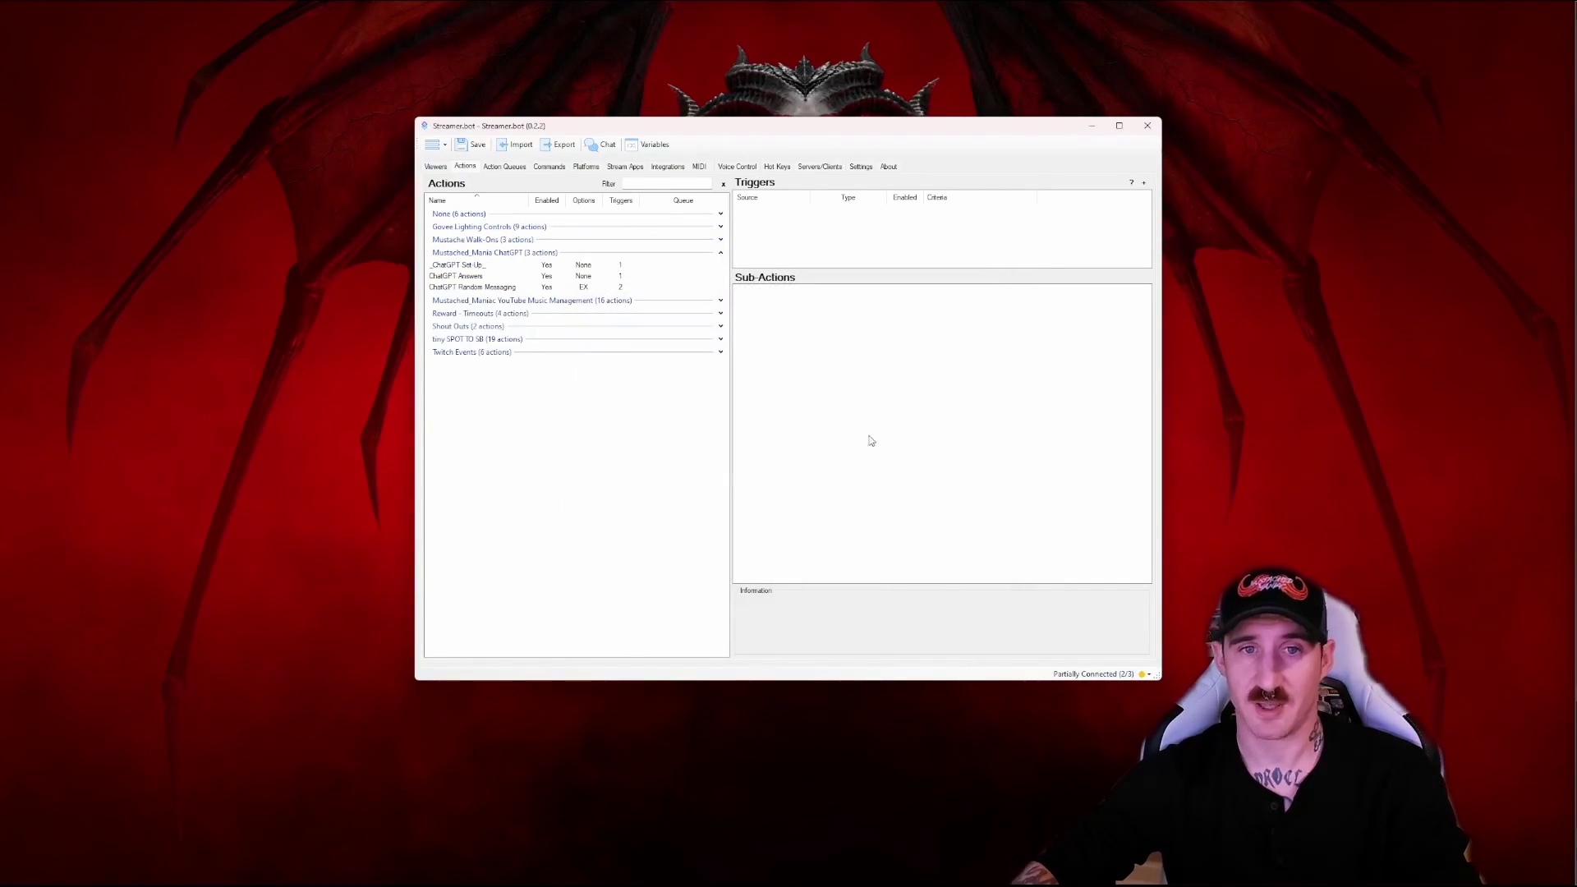
# Paste the OpenAI key into _ChatGPT Set Up's chatGptApiKey argument, then review the personality and model arguments
pyautogui.click(459, 266)
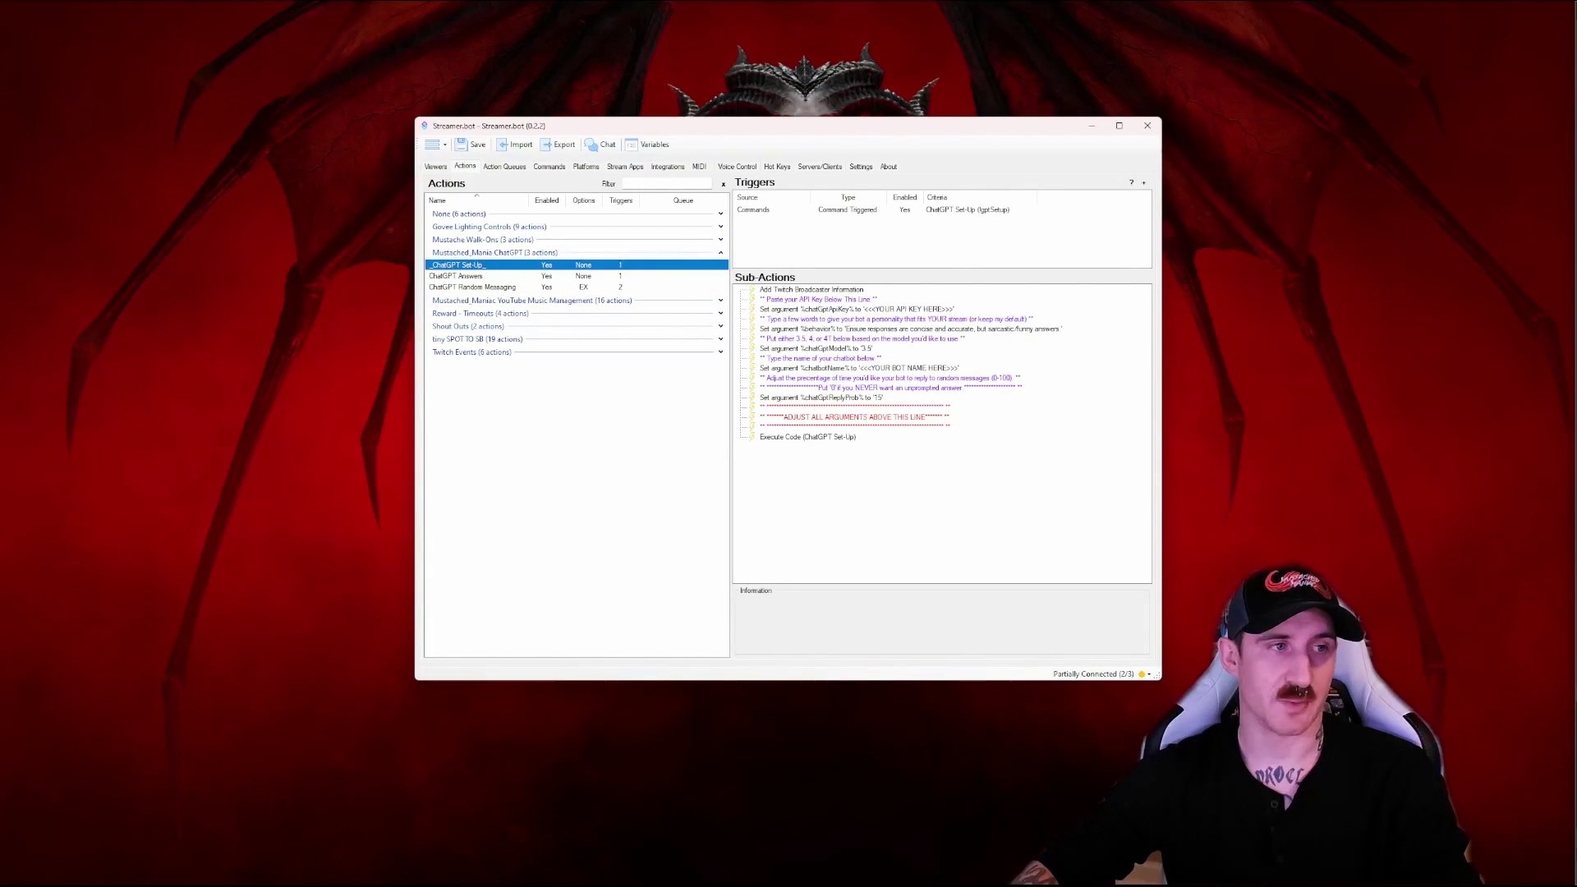
pyautogui.hotkey('alt', 'Tab')
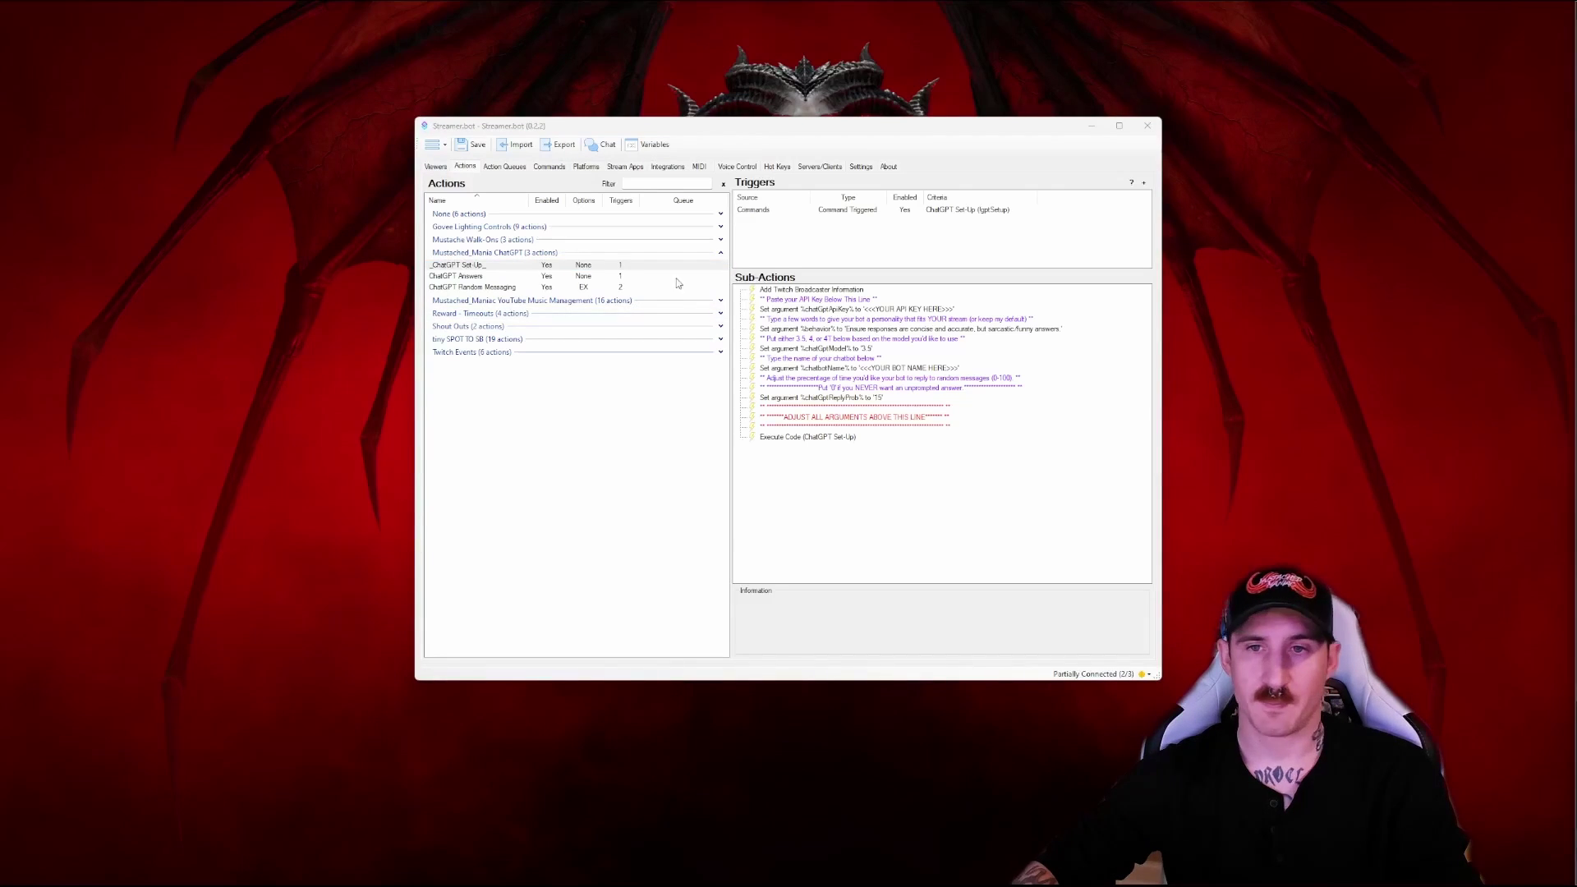
pyautogui.doubleClick(914, 313)
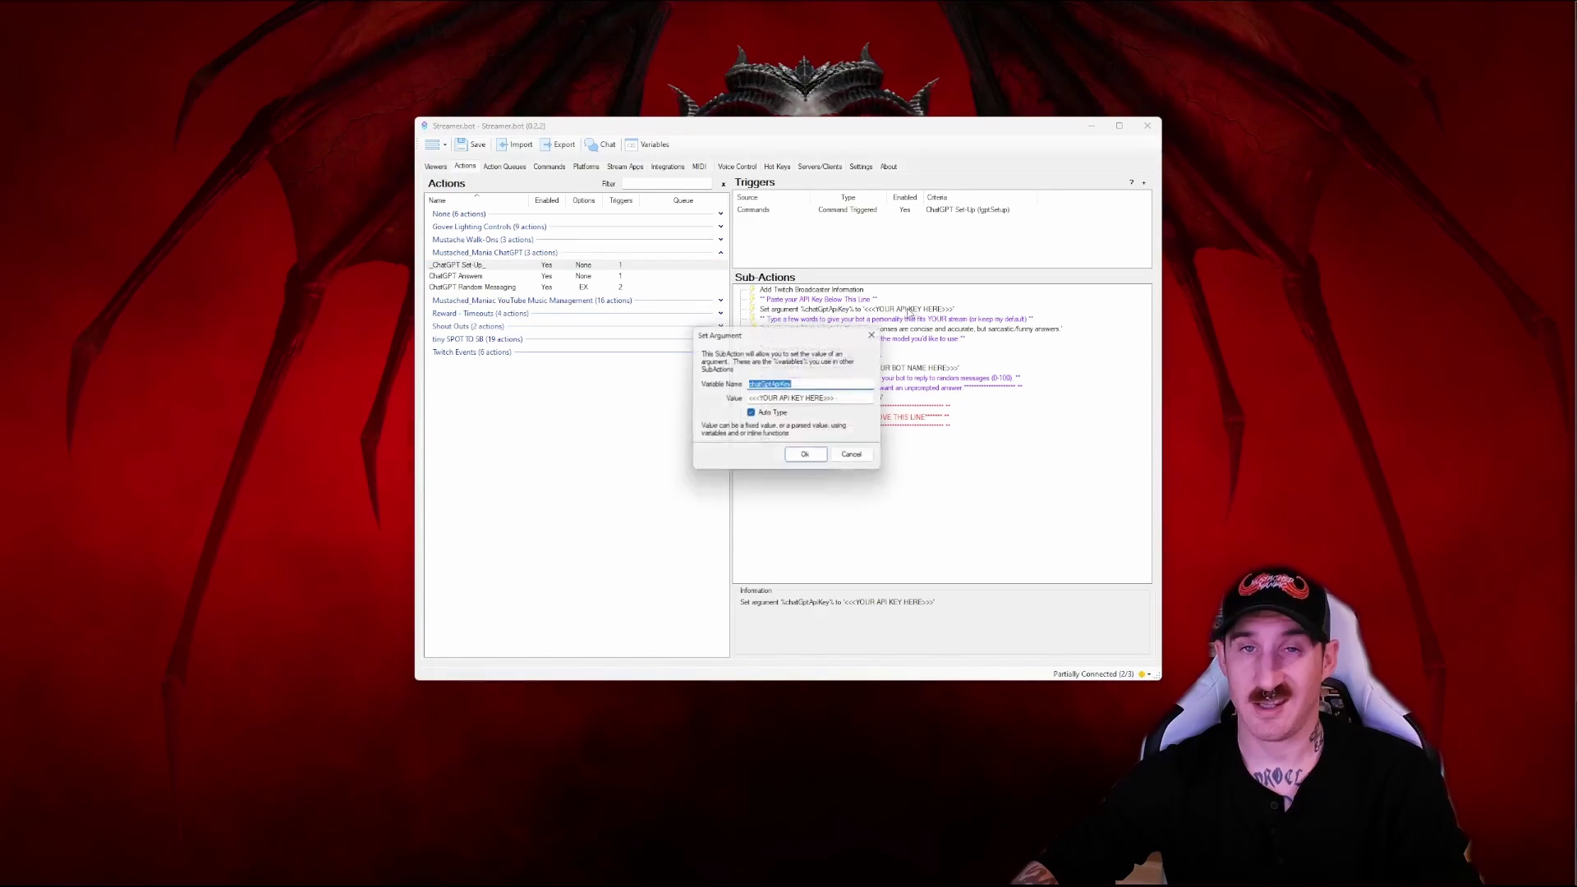
pyautogui.press('Tab')
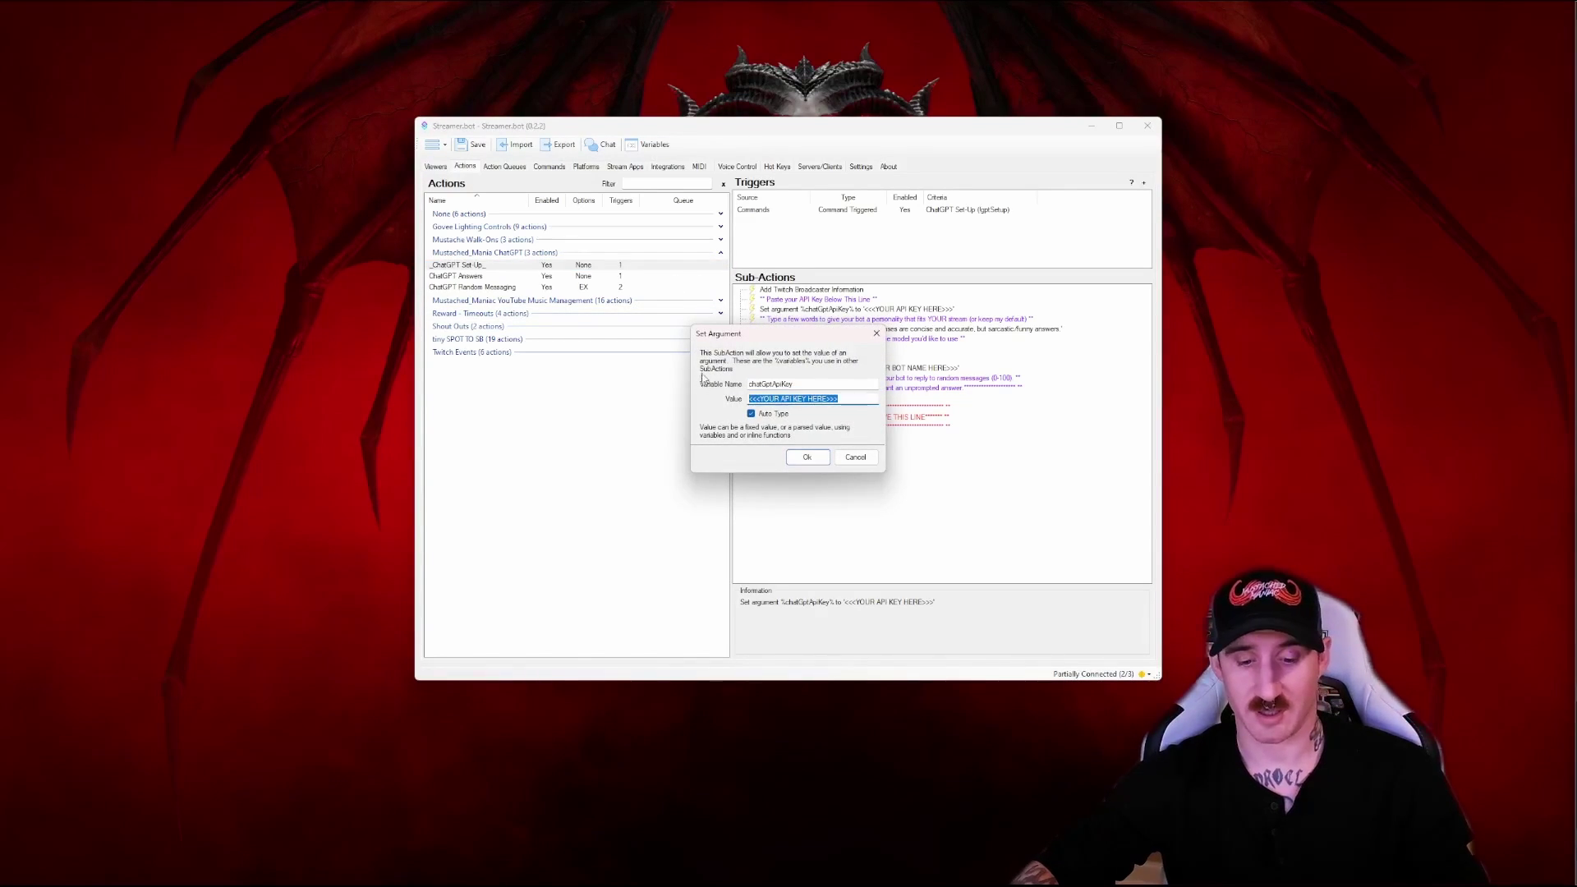
pyautogui.hotkey('ctrl', 'v')
pyautogui.click(806, 456)
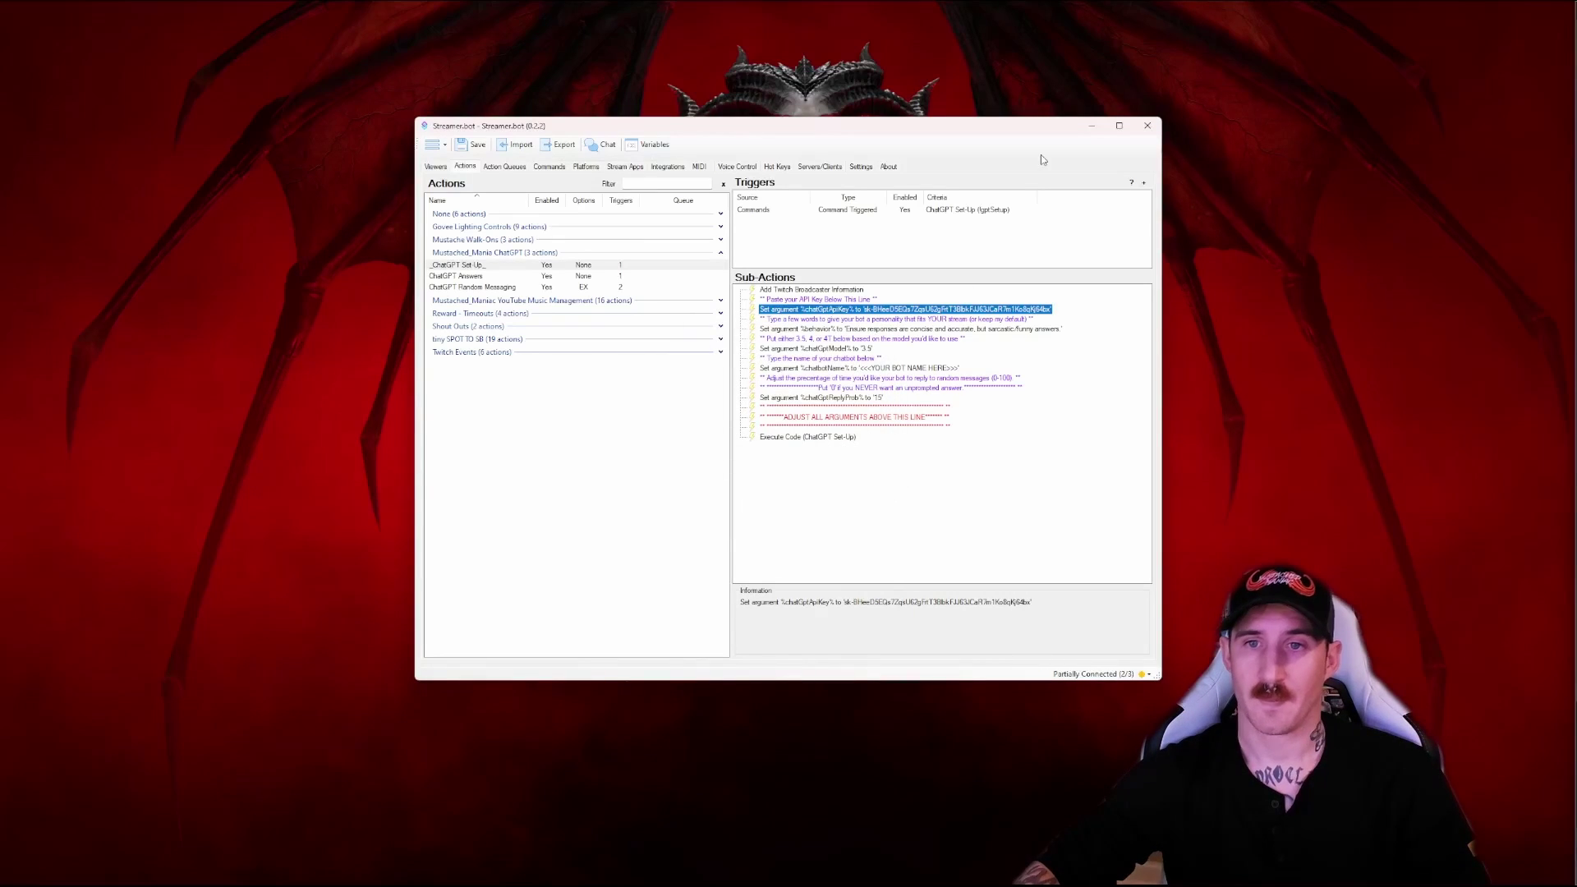
pyautogui.click(923, 333)
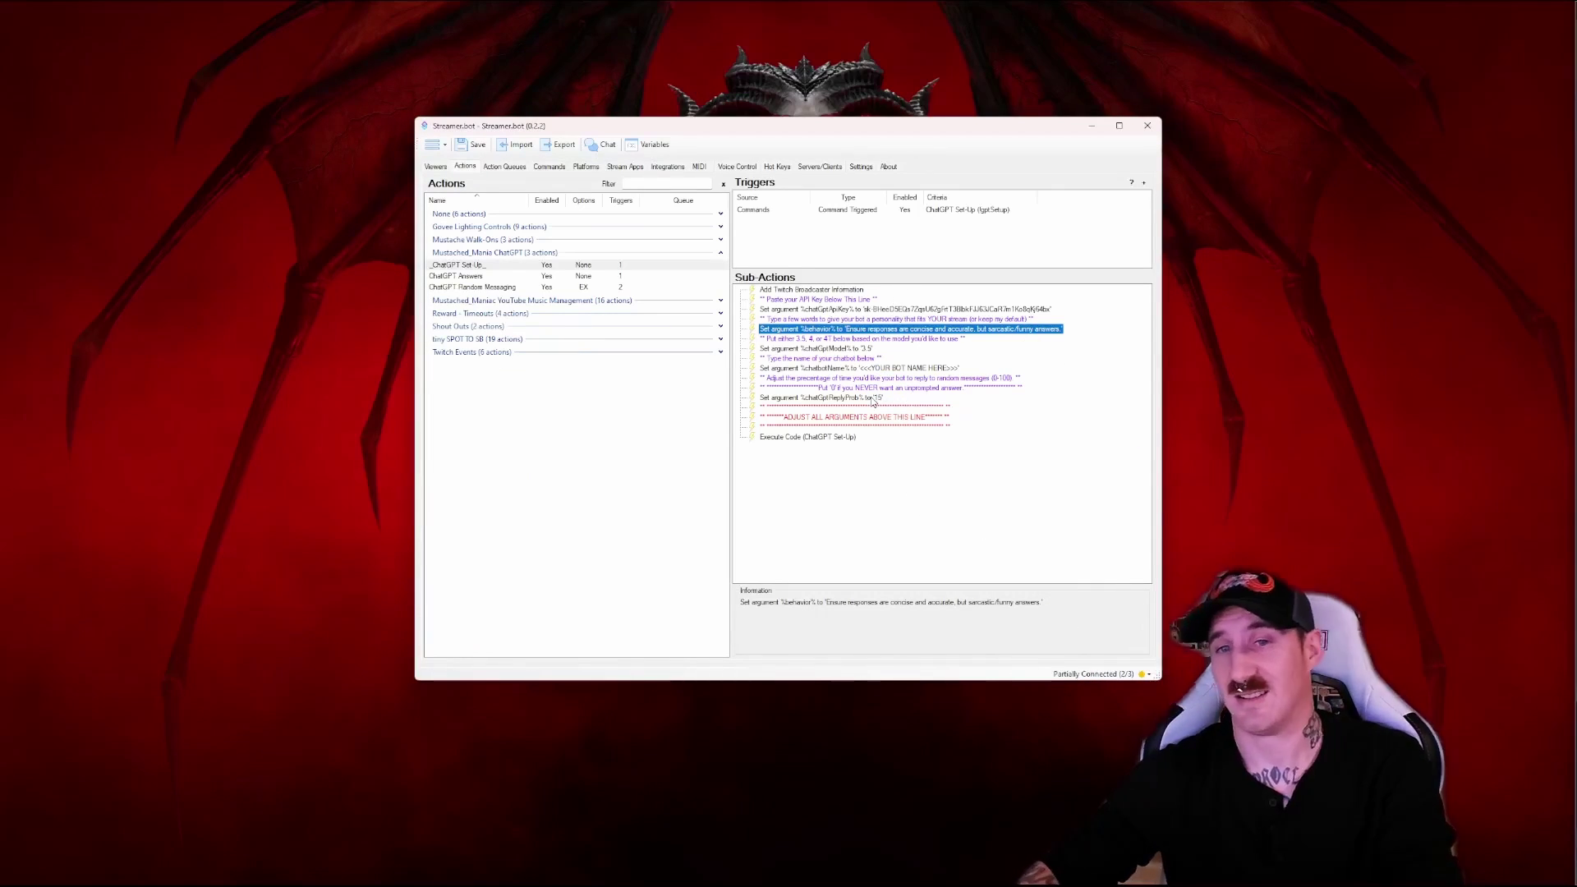
pyautogui.click(862, 349)
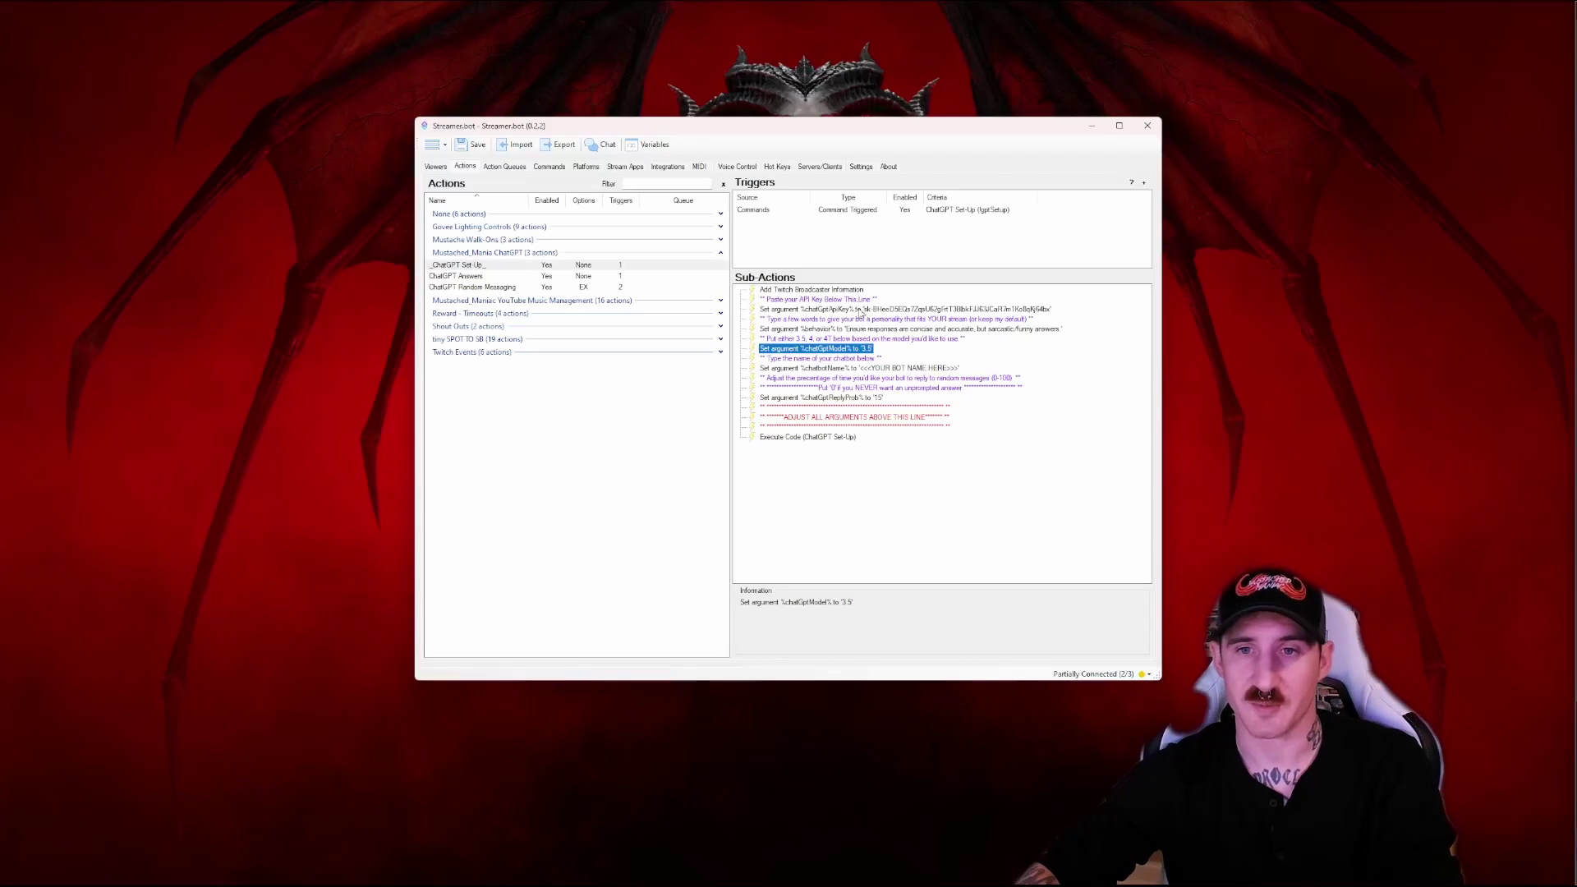
# Set the chatbotName argument's value to the bot's account name
pyautogui.click(861, 369)
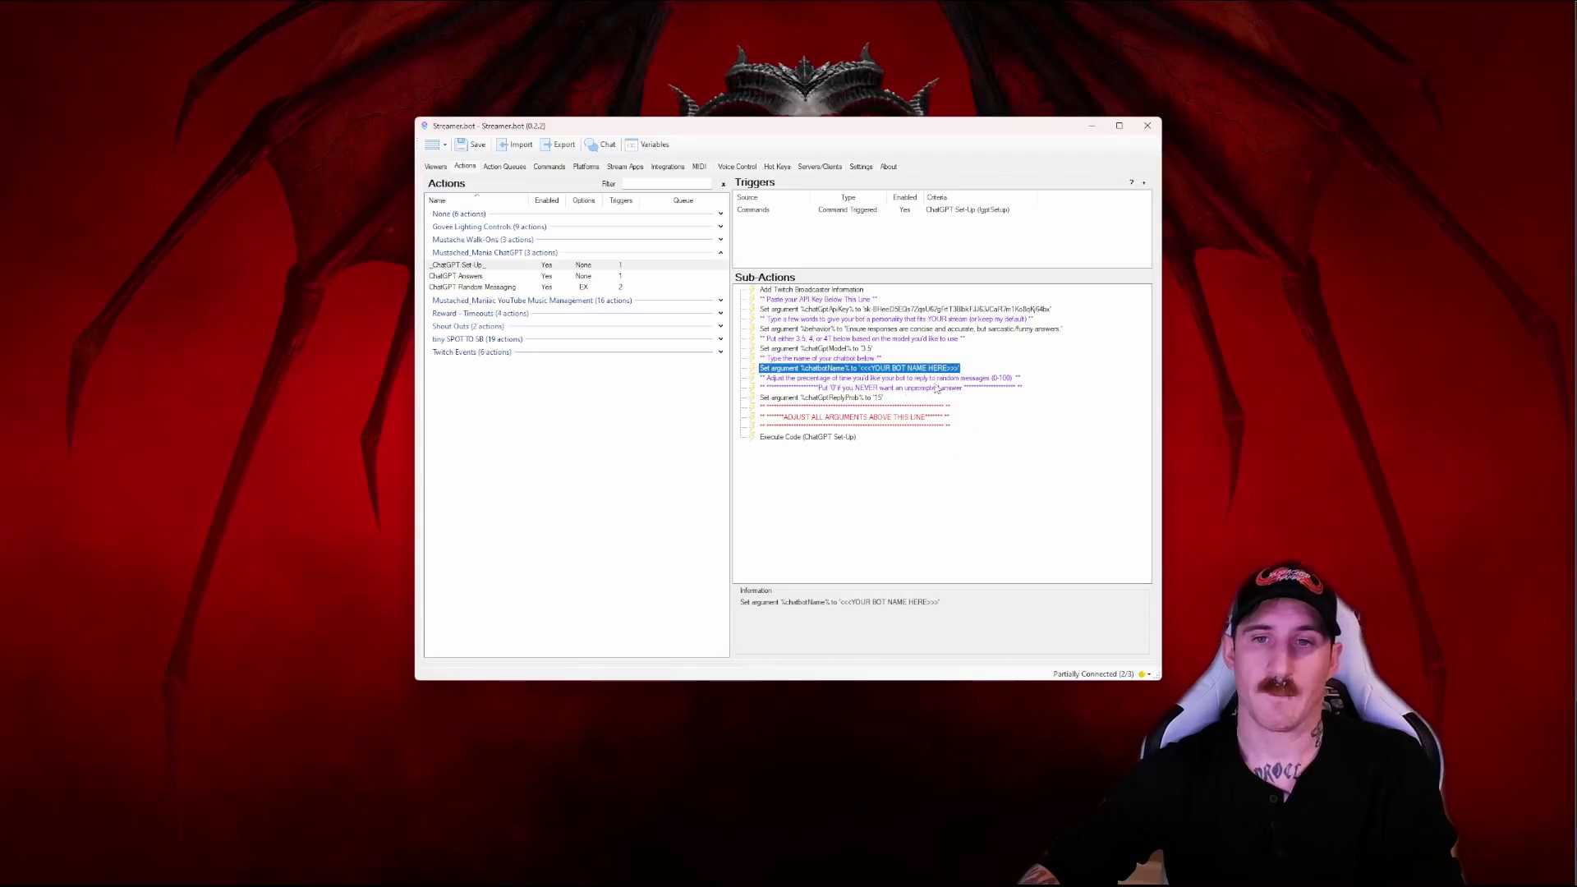
pyautogui.doubleClick(917, 371)
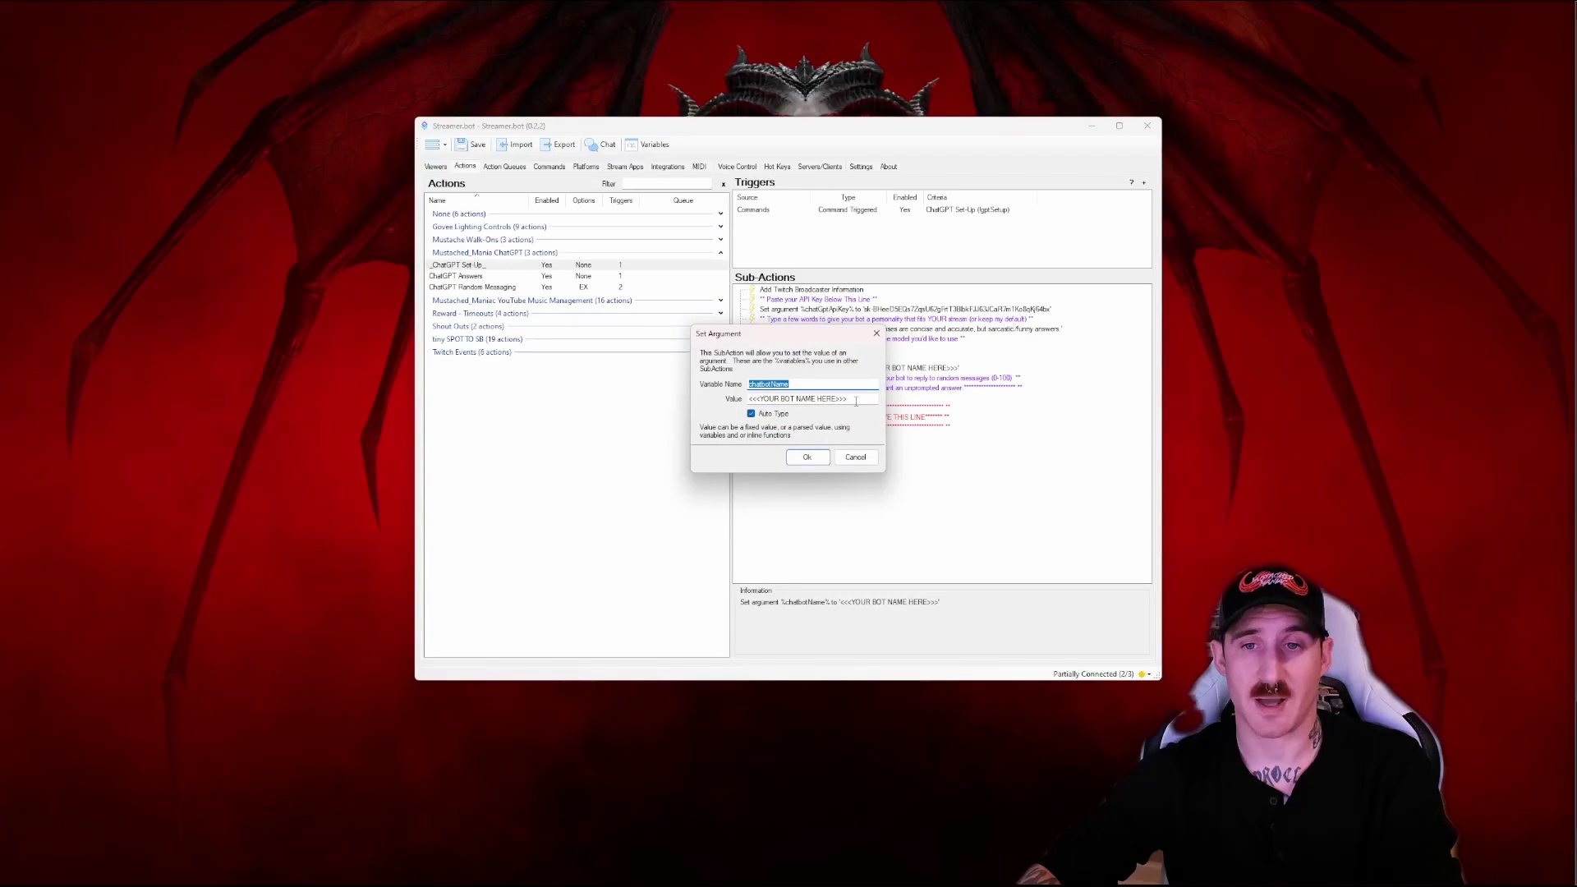
pyautogui.tripleClick(855, 401)
pyautogui.write('maniac')
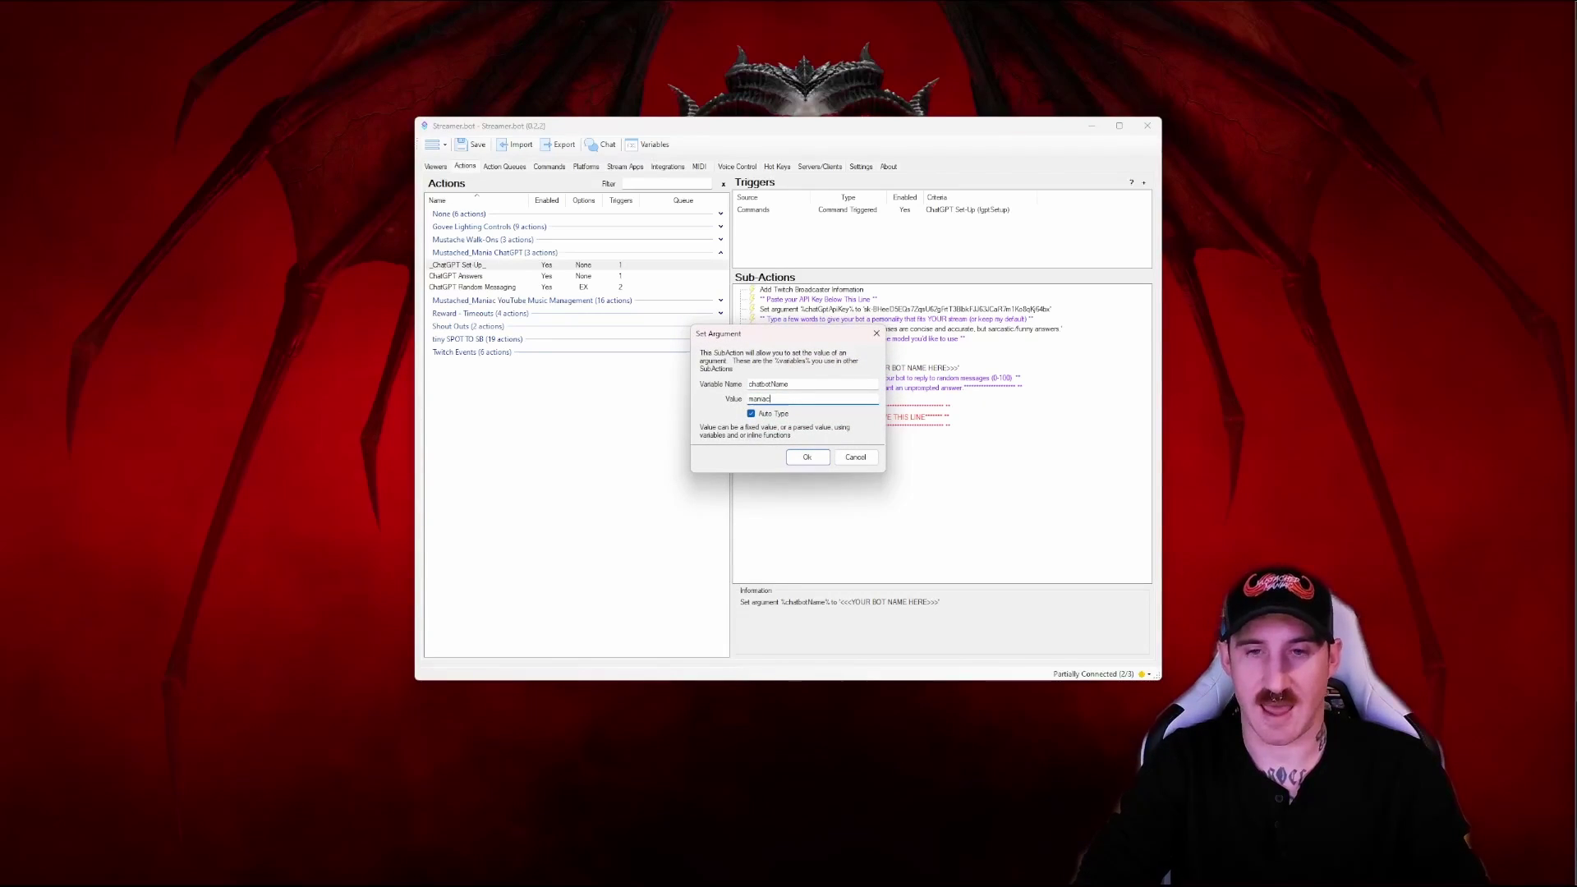
pyautogui.write('_b0t')
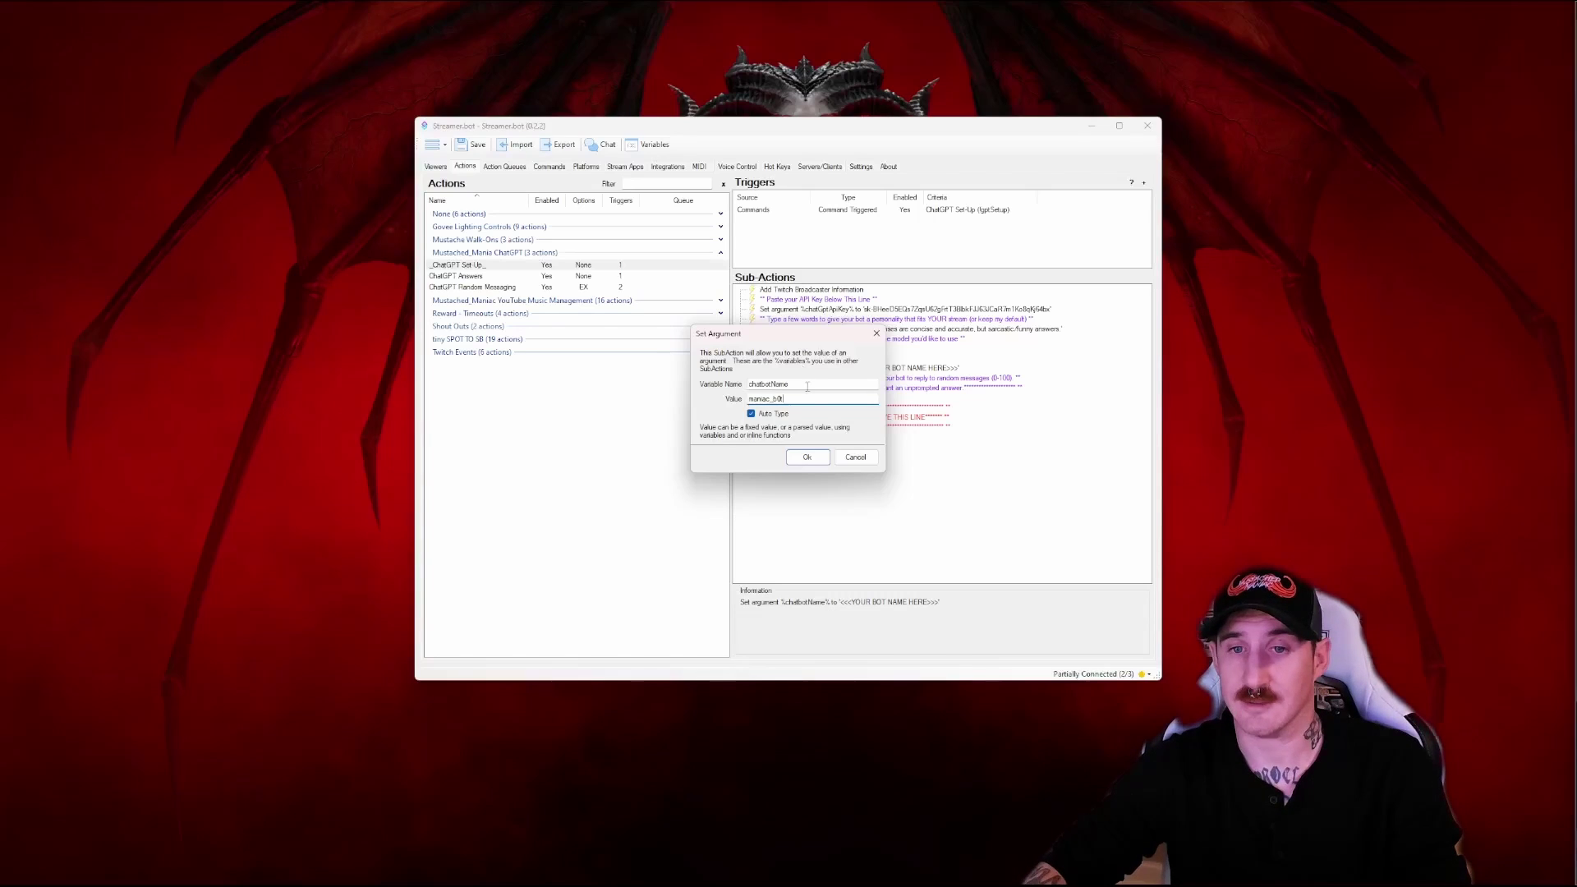
pyautogui.click(825, 458)
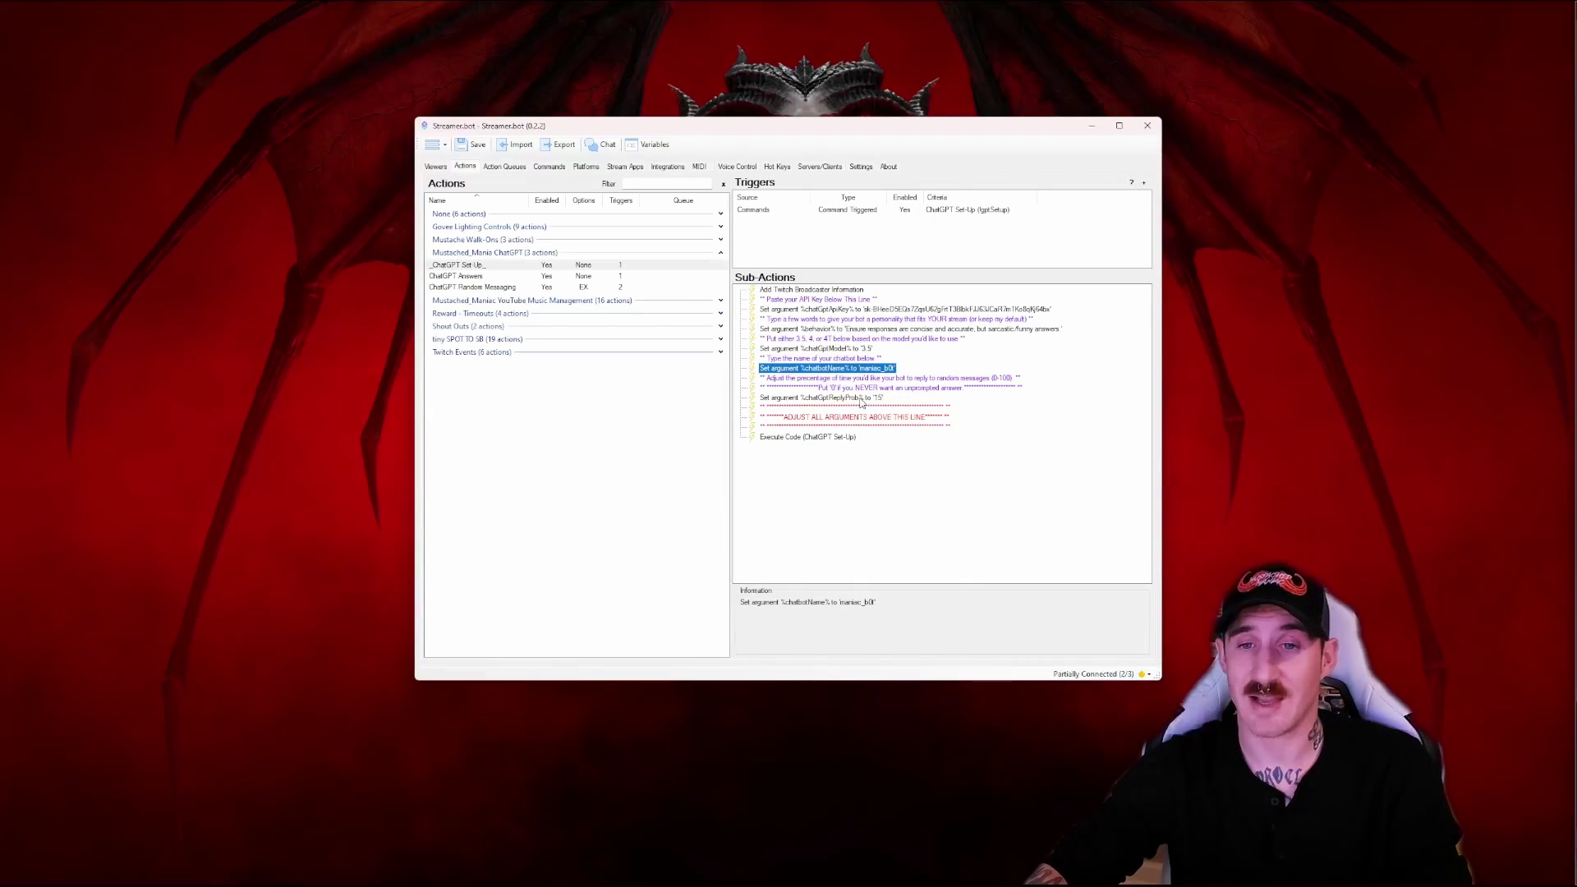
# Keep chatGptReplyProb at 15 and save the configuration
pyautogui.doubleClick(854, 399)
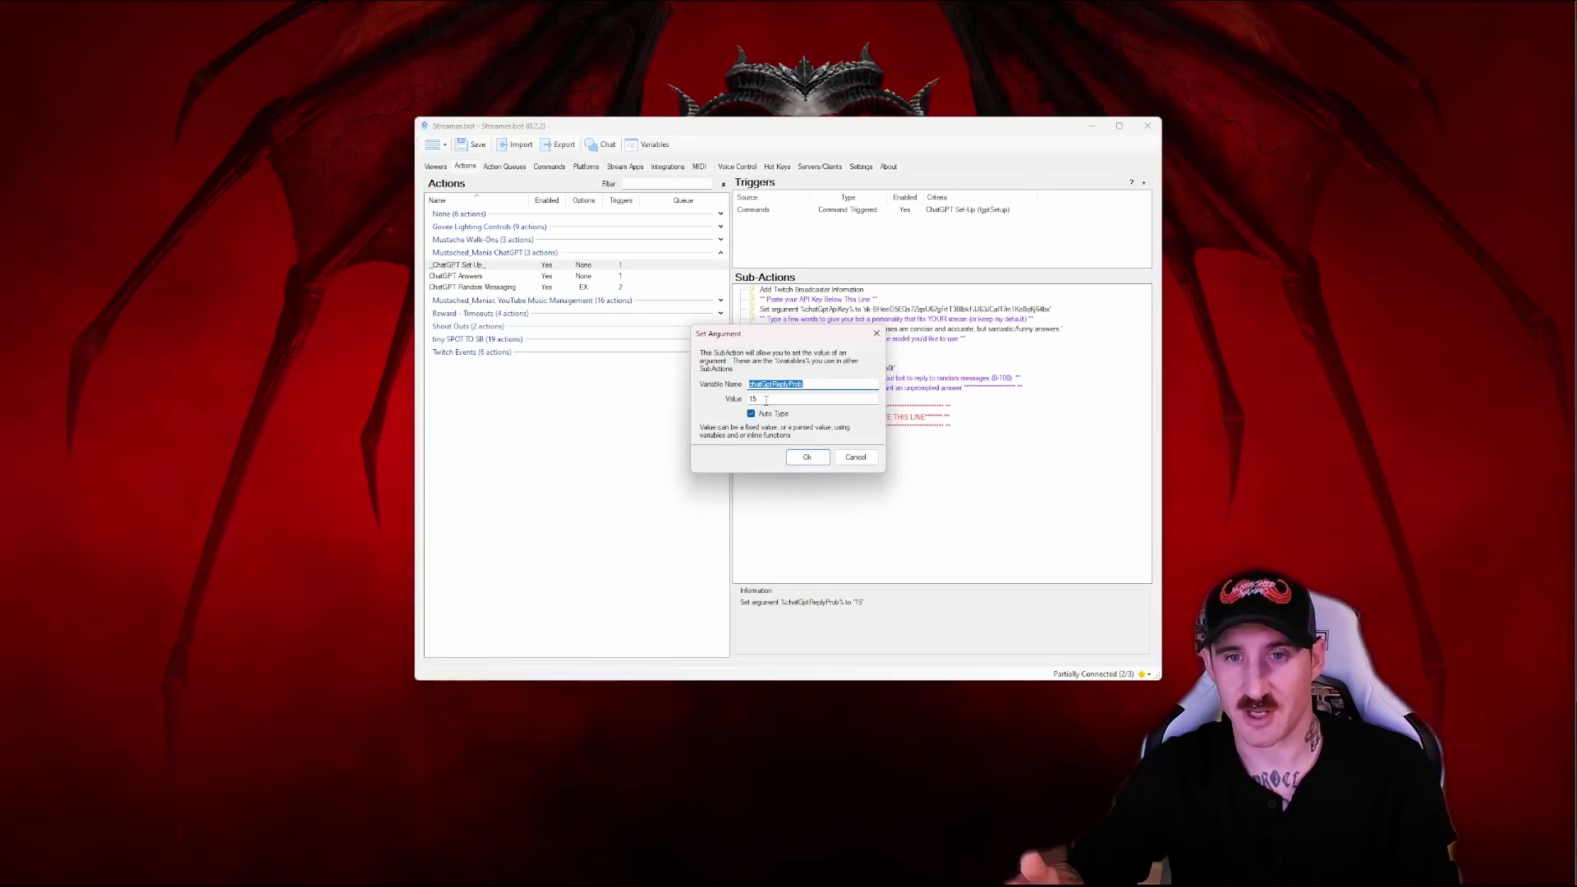
pyautogui.click(765, 400)
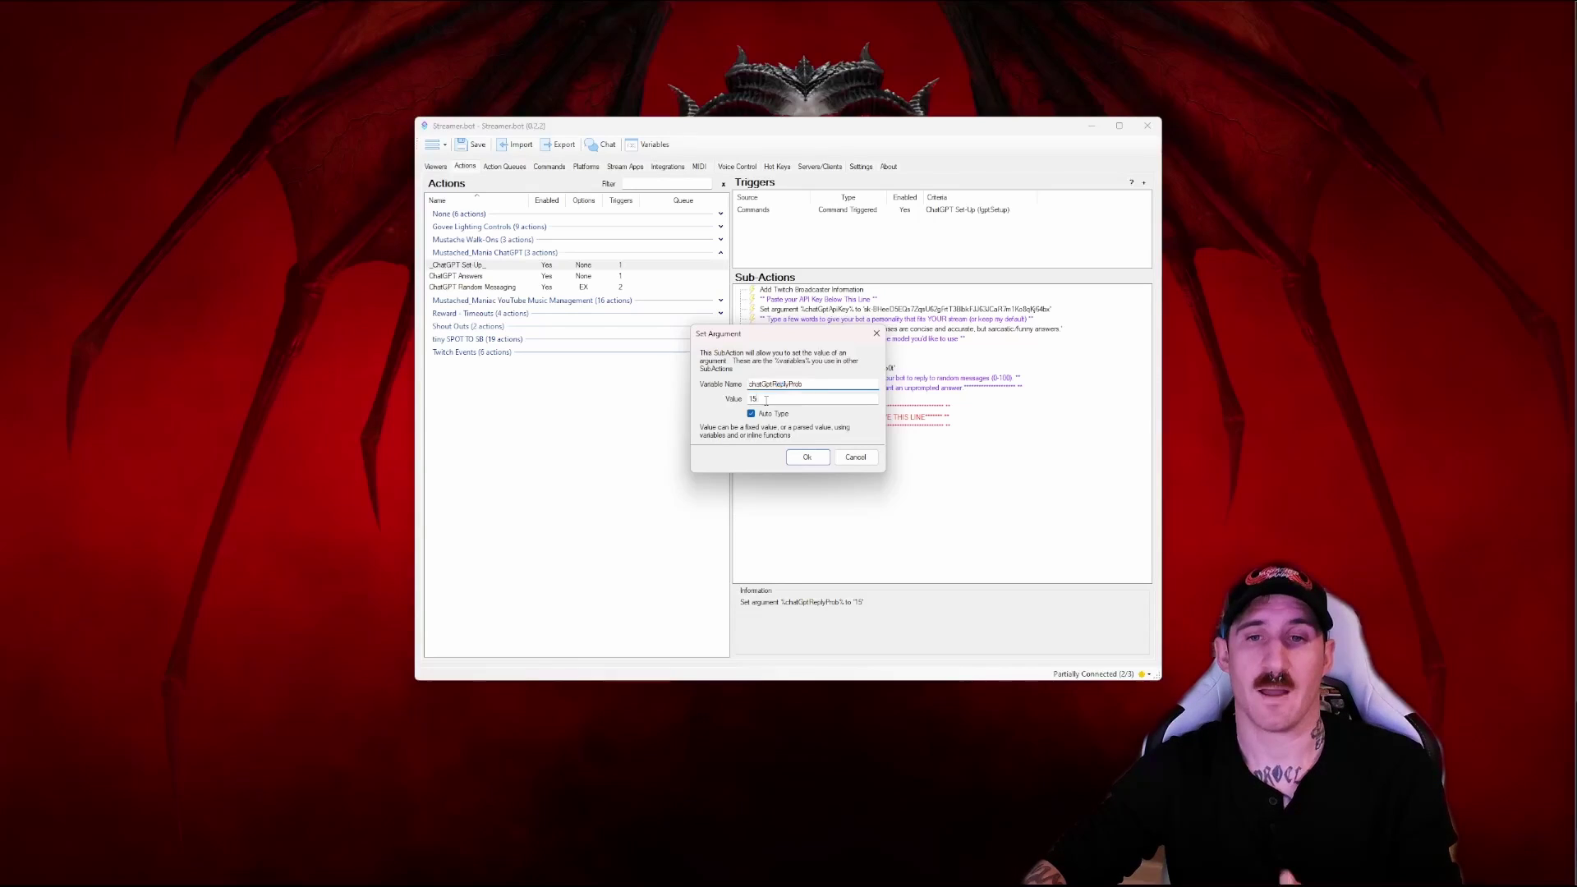
pyautogui.click(807, 458)
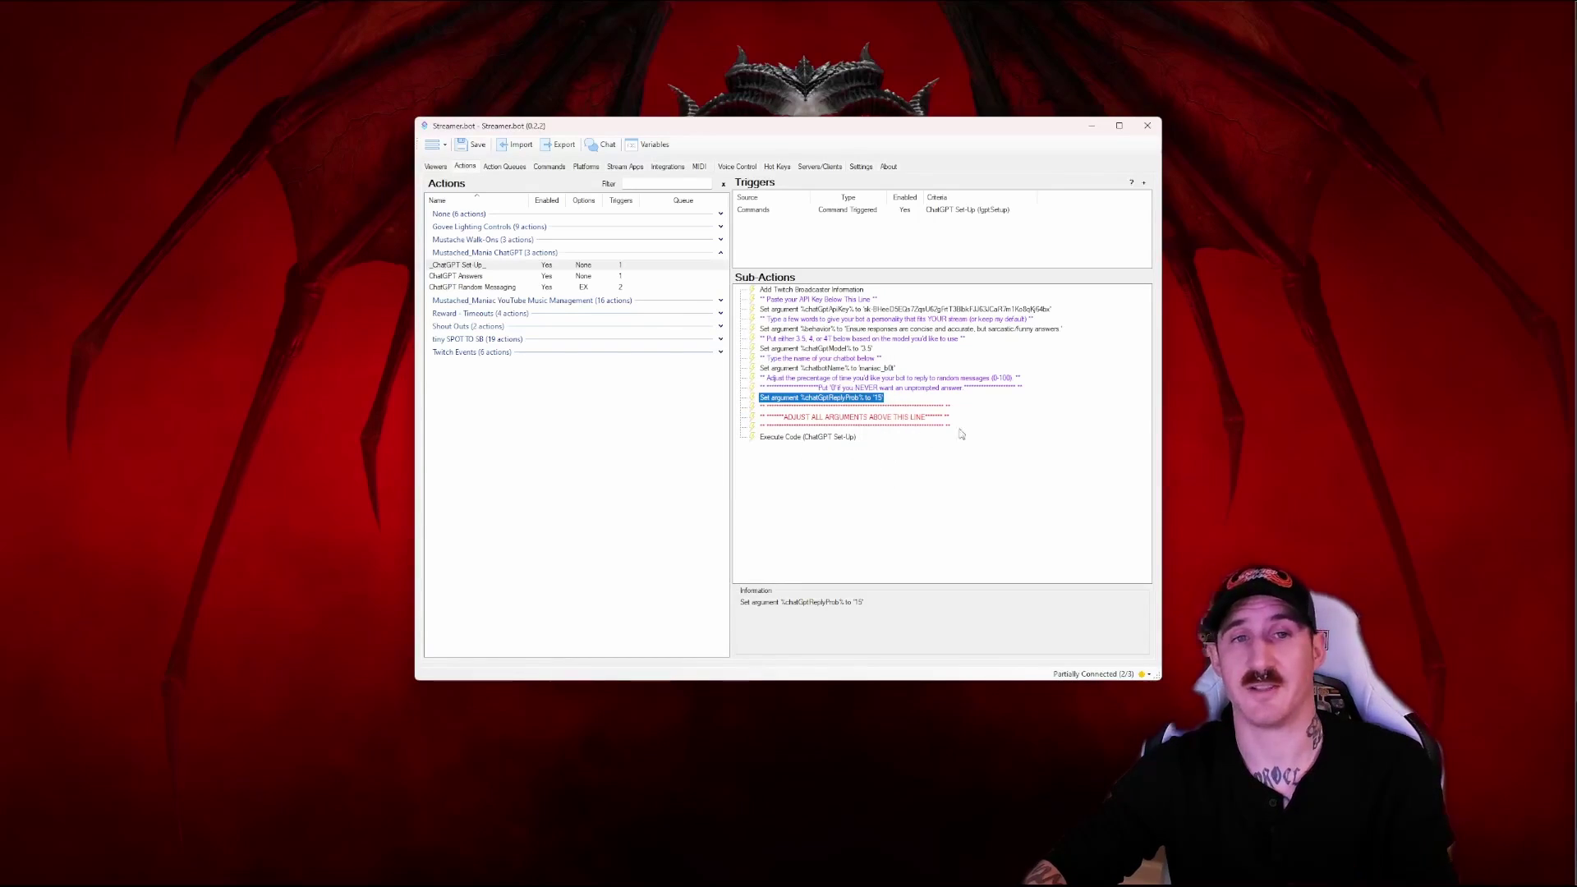
pyautogui.click(474, 148)
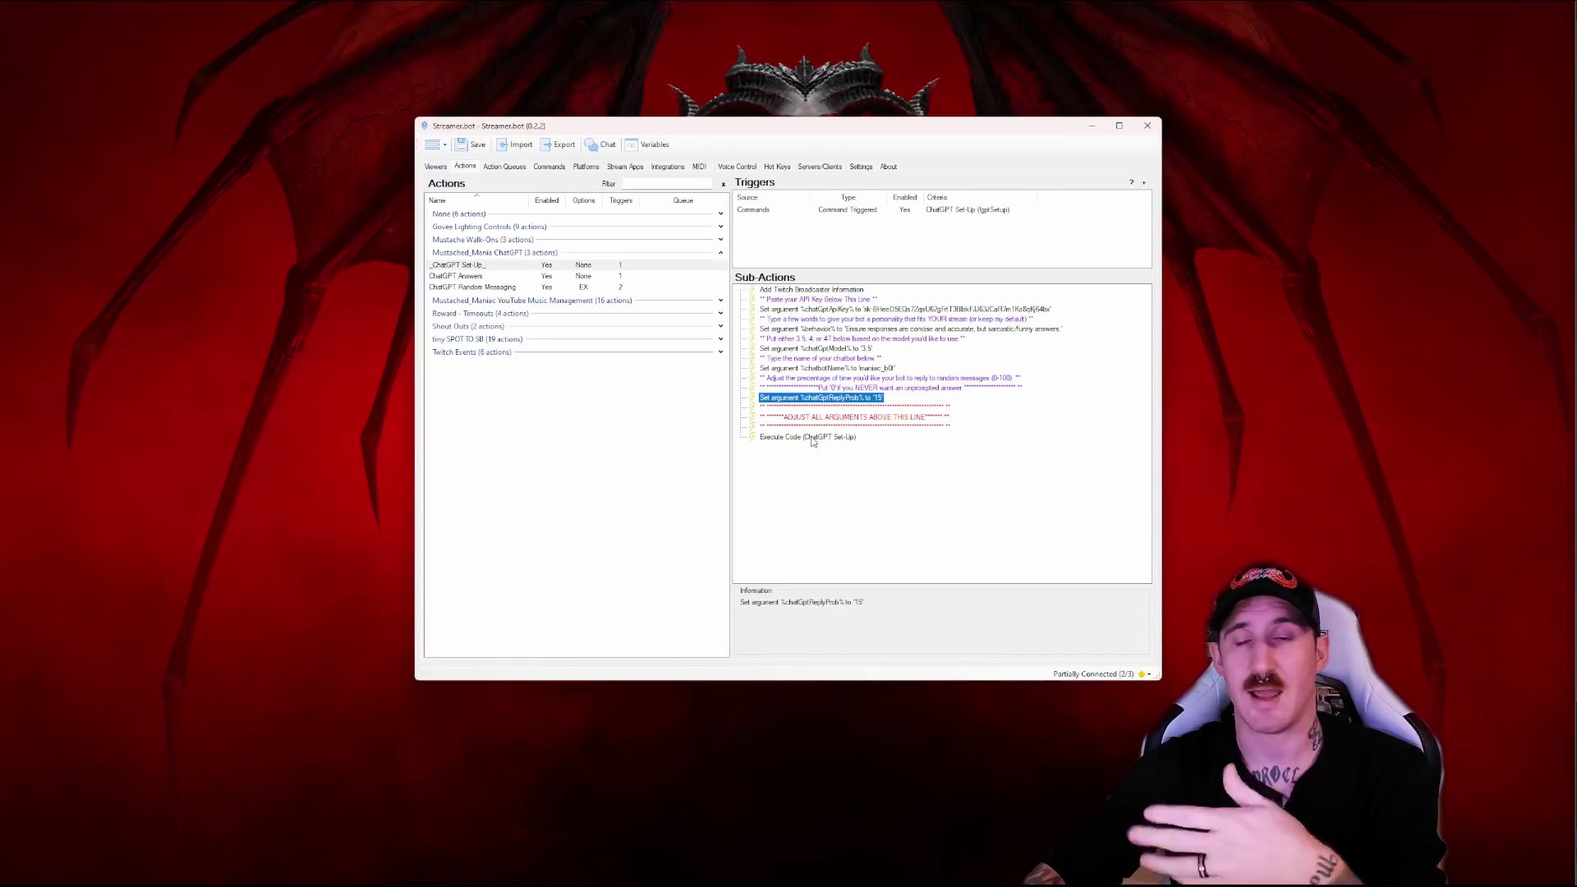
# Comment out the excludeGptReply.Add(broadcaster) line 36 in the Set Up code, compile, and save
pyautogui.doubleClick(812, 437)
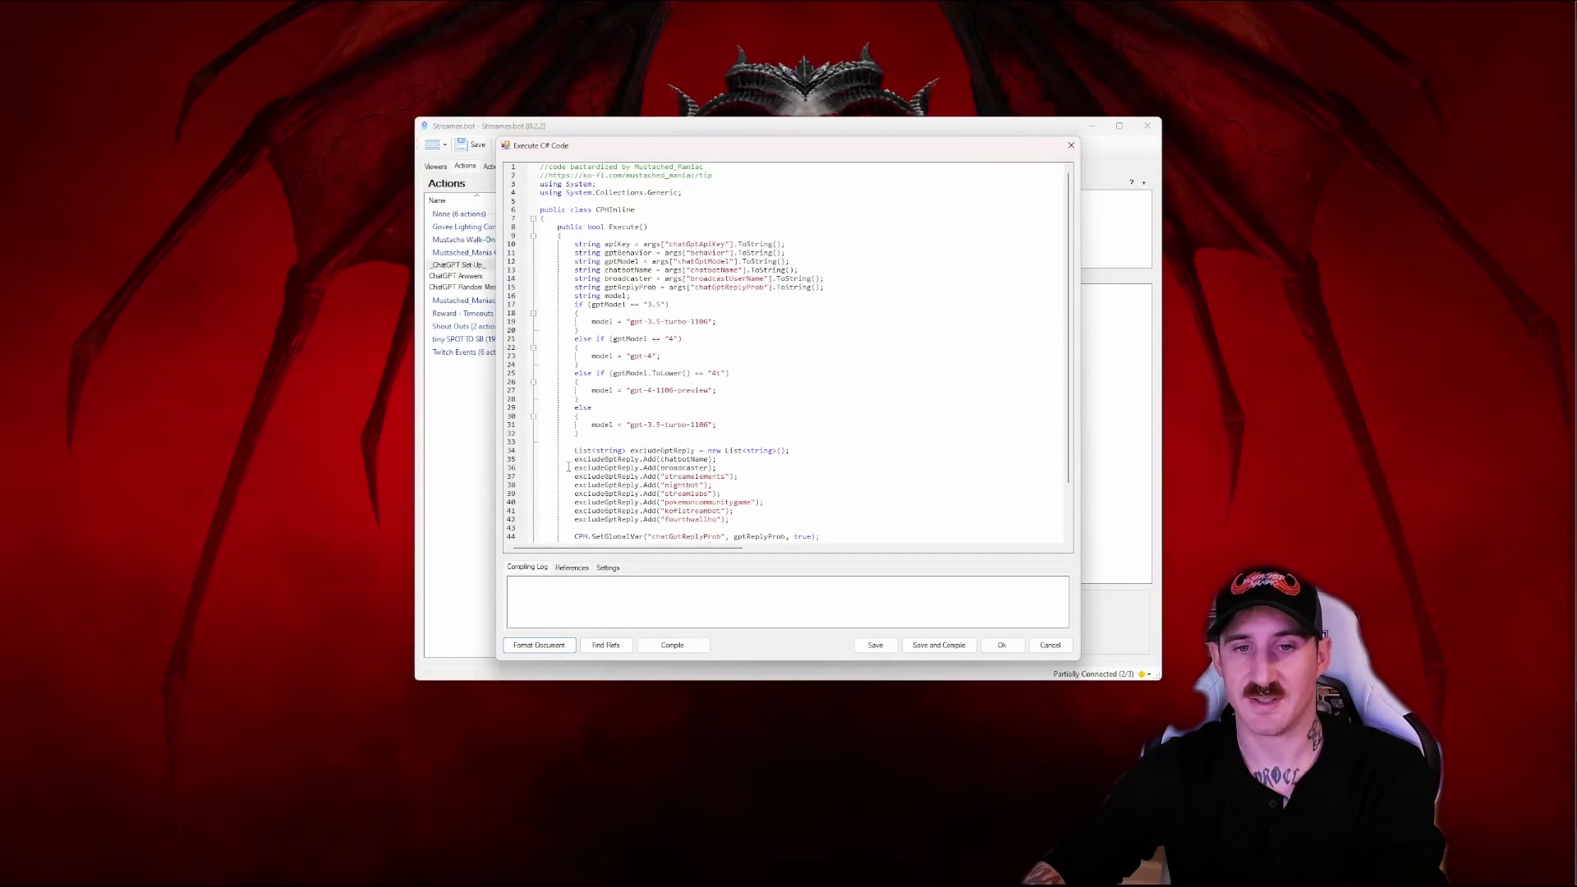
pyautogui.moveTo(573, 469); pyautogui.dragTo(717, 468)
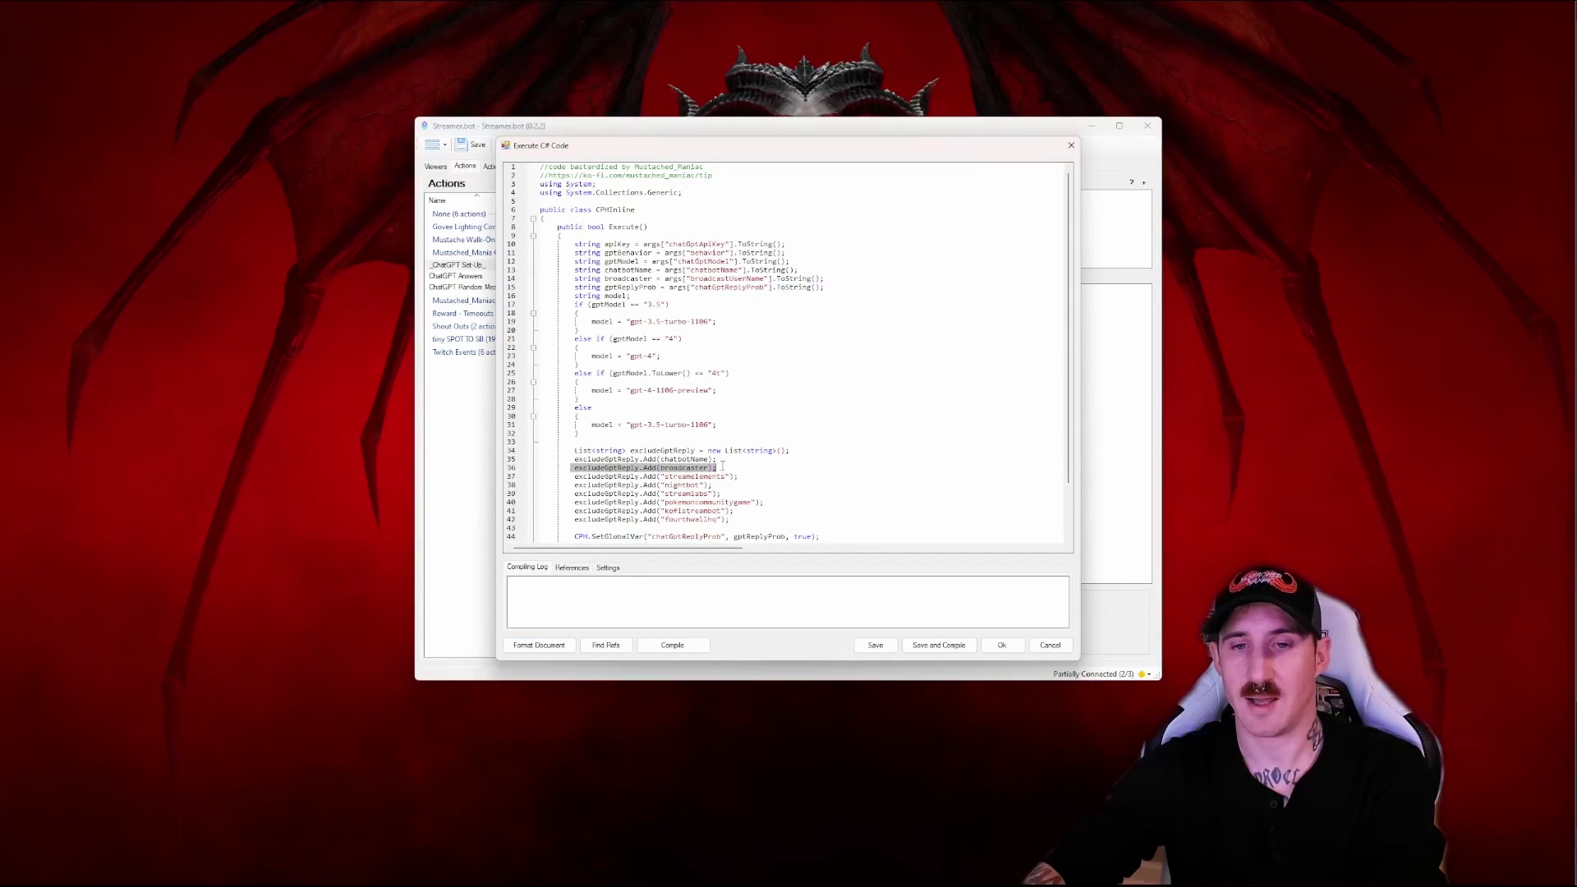
pyautogui.click(576, 468)
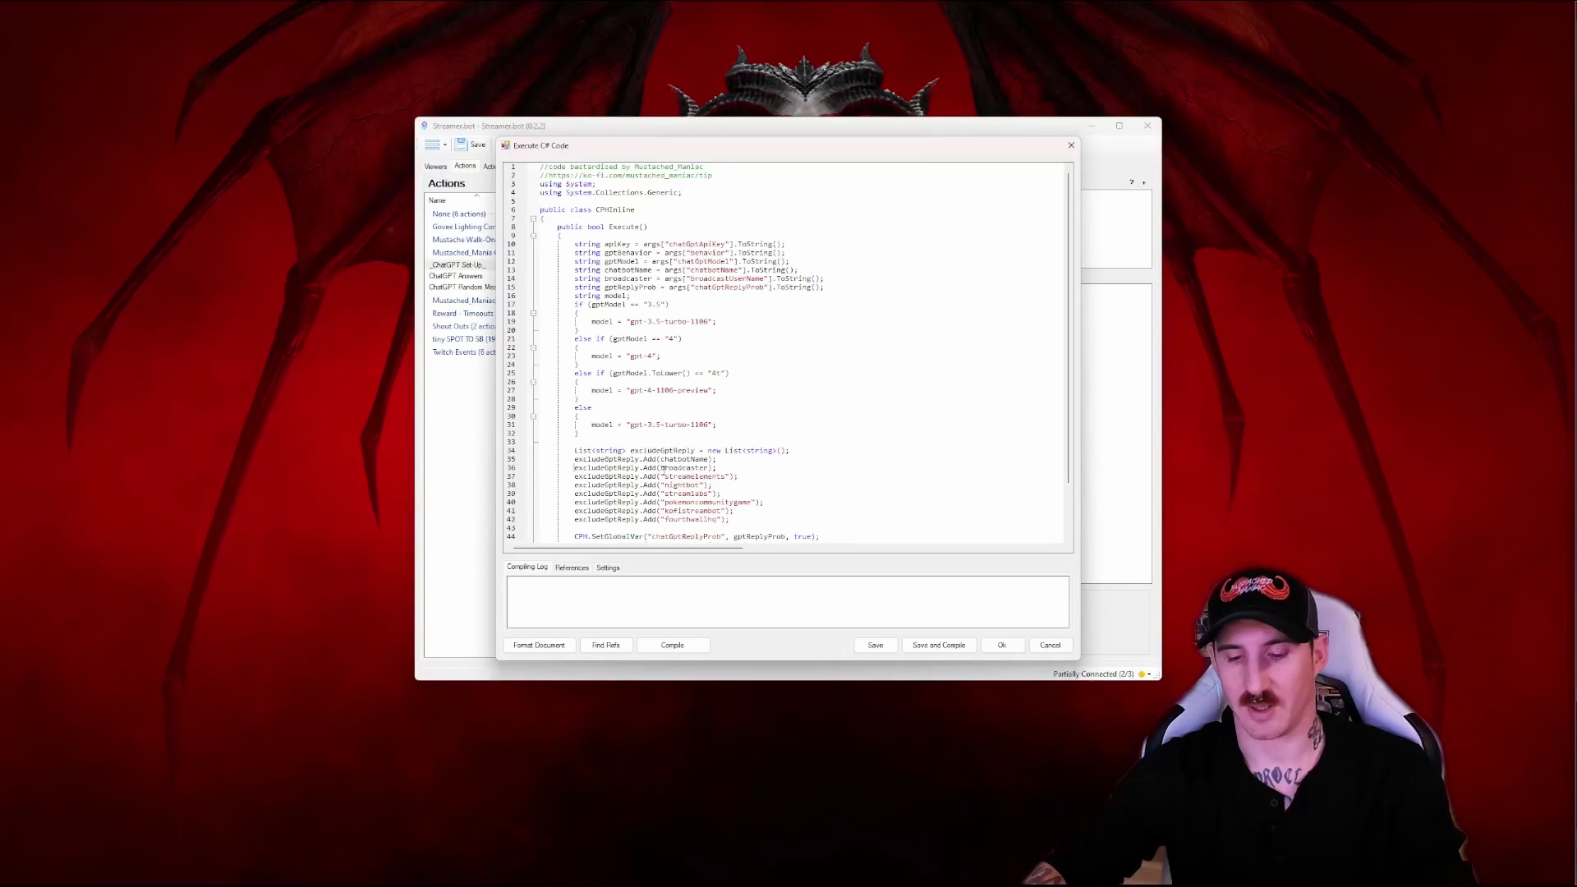
pyautogui.write('//')
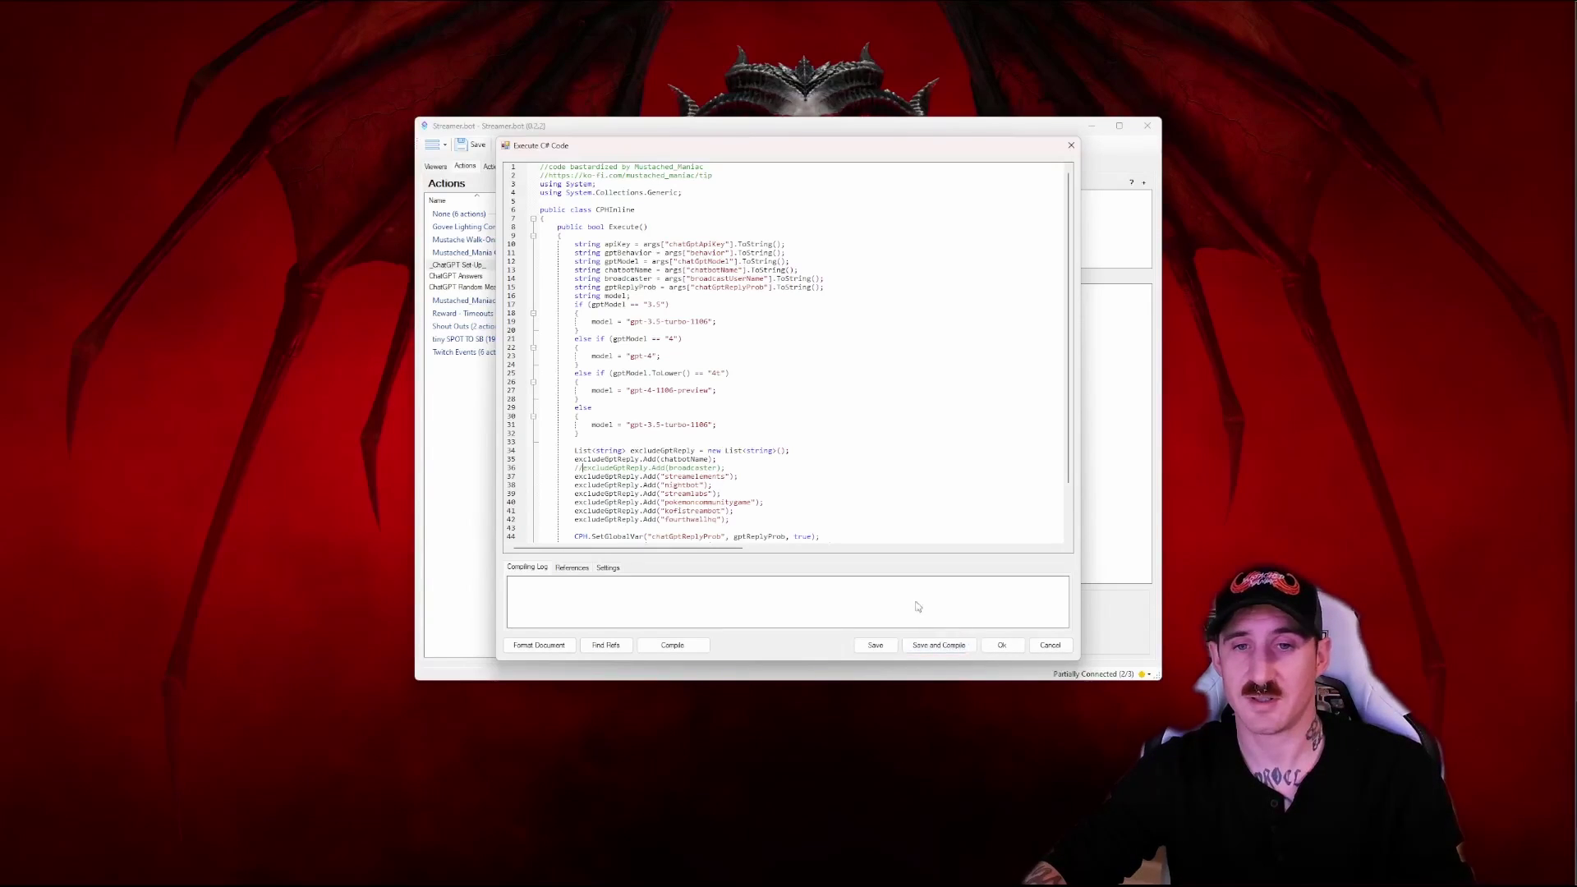
pyautogui.click(935, 646)
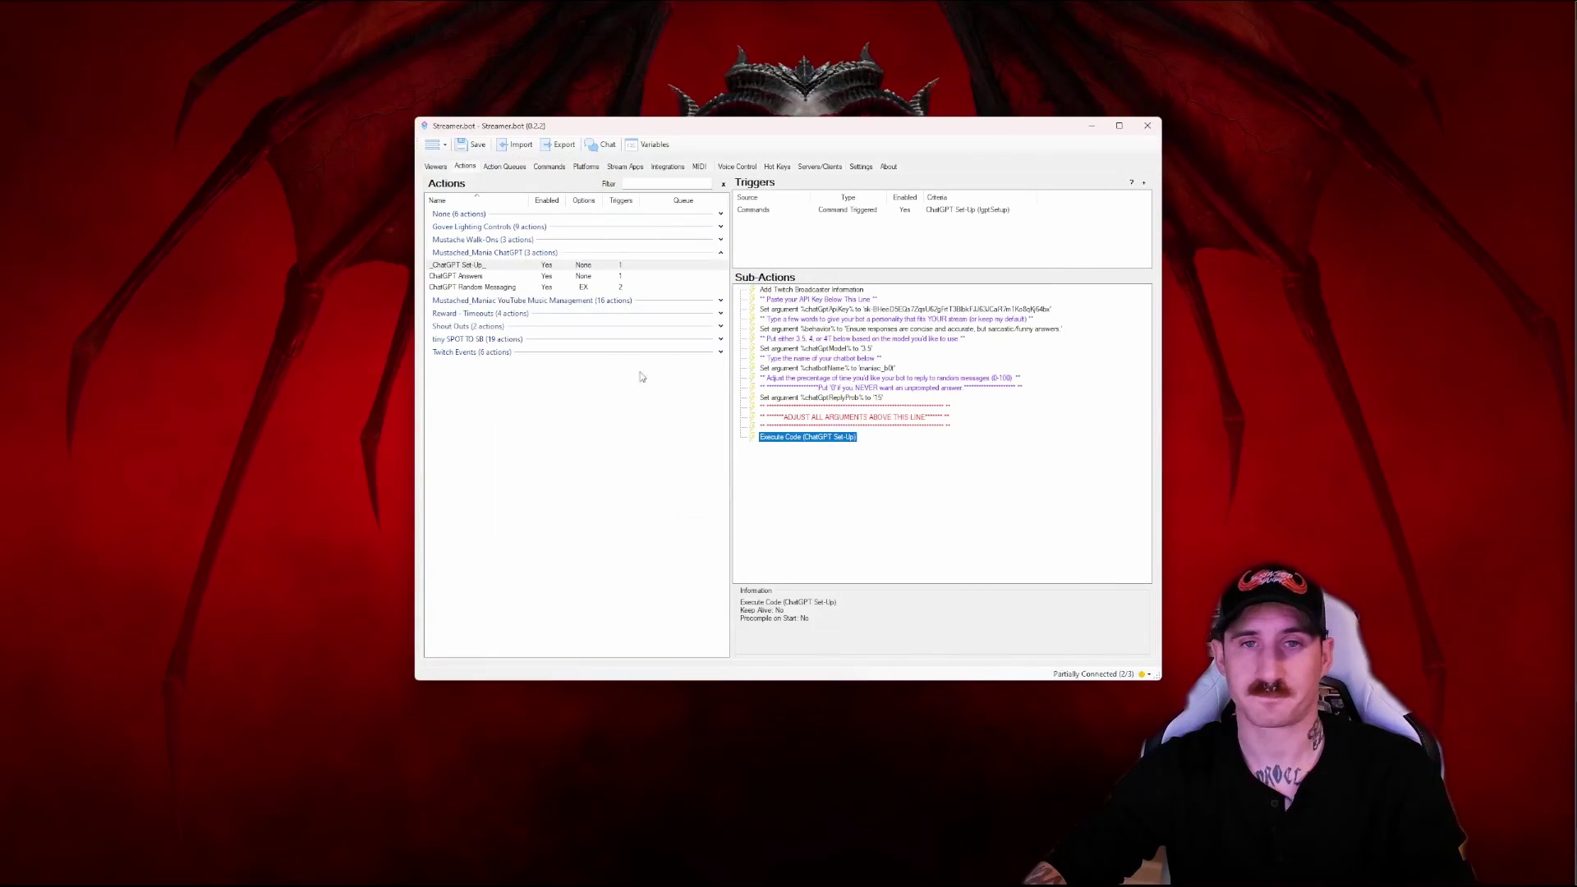
pyautogui.click(473, 144)
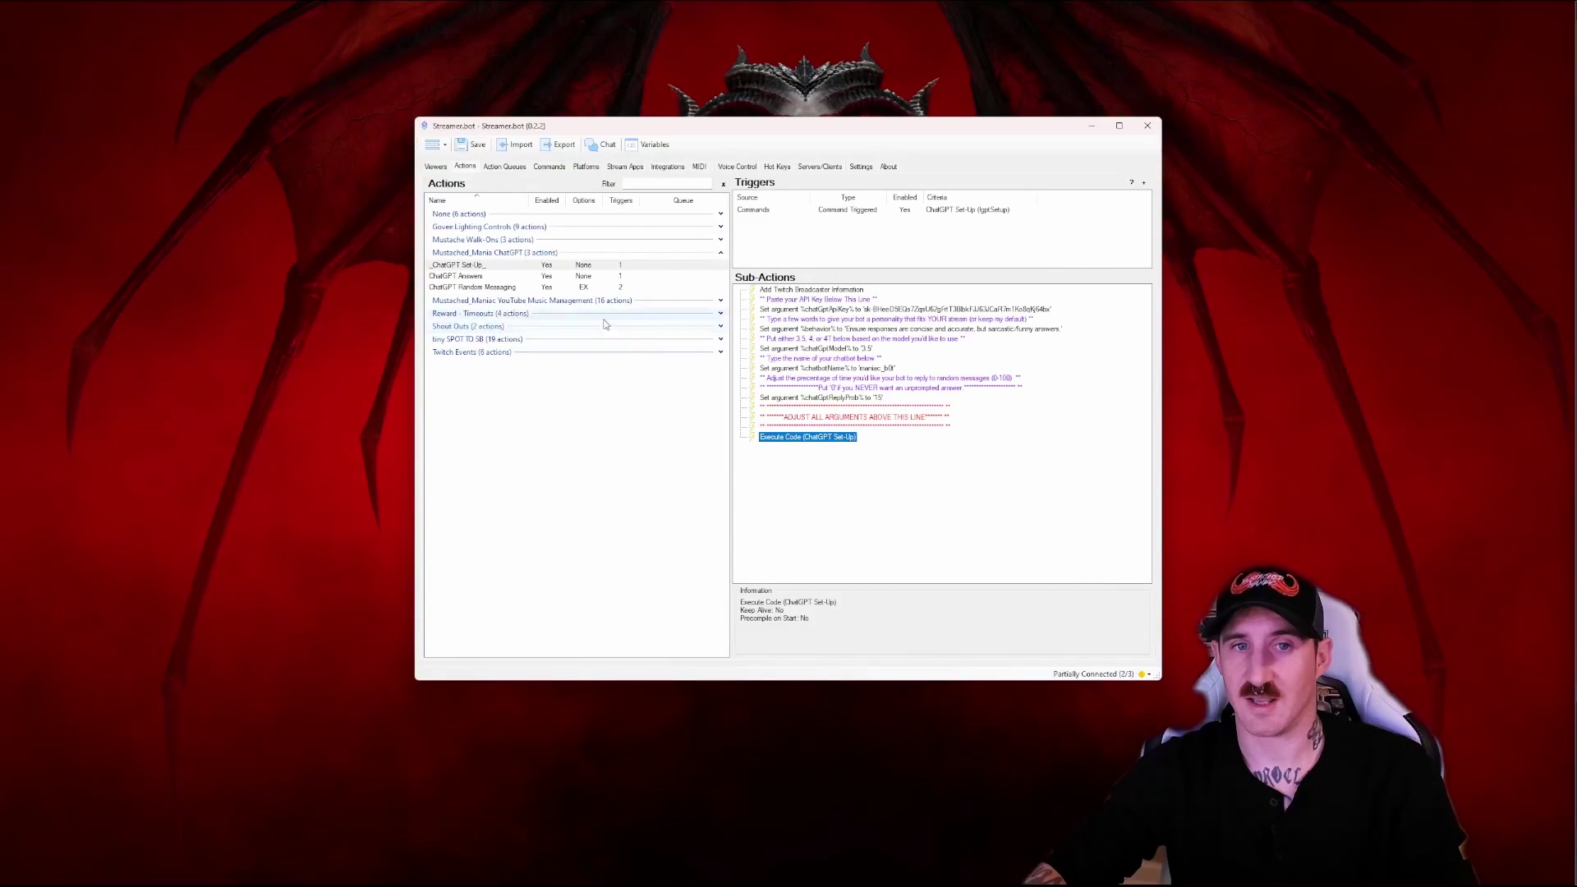
# Enable the ChatGPT Set Up command in the Commands list
pyautogui.click(548, 168)
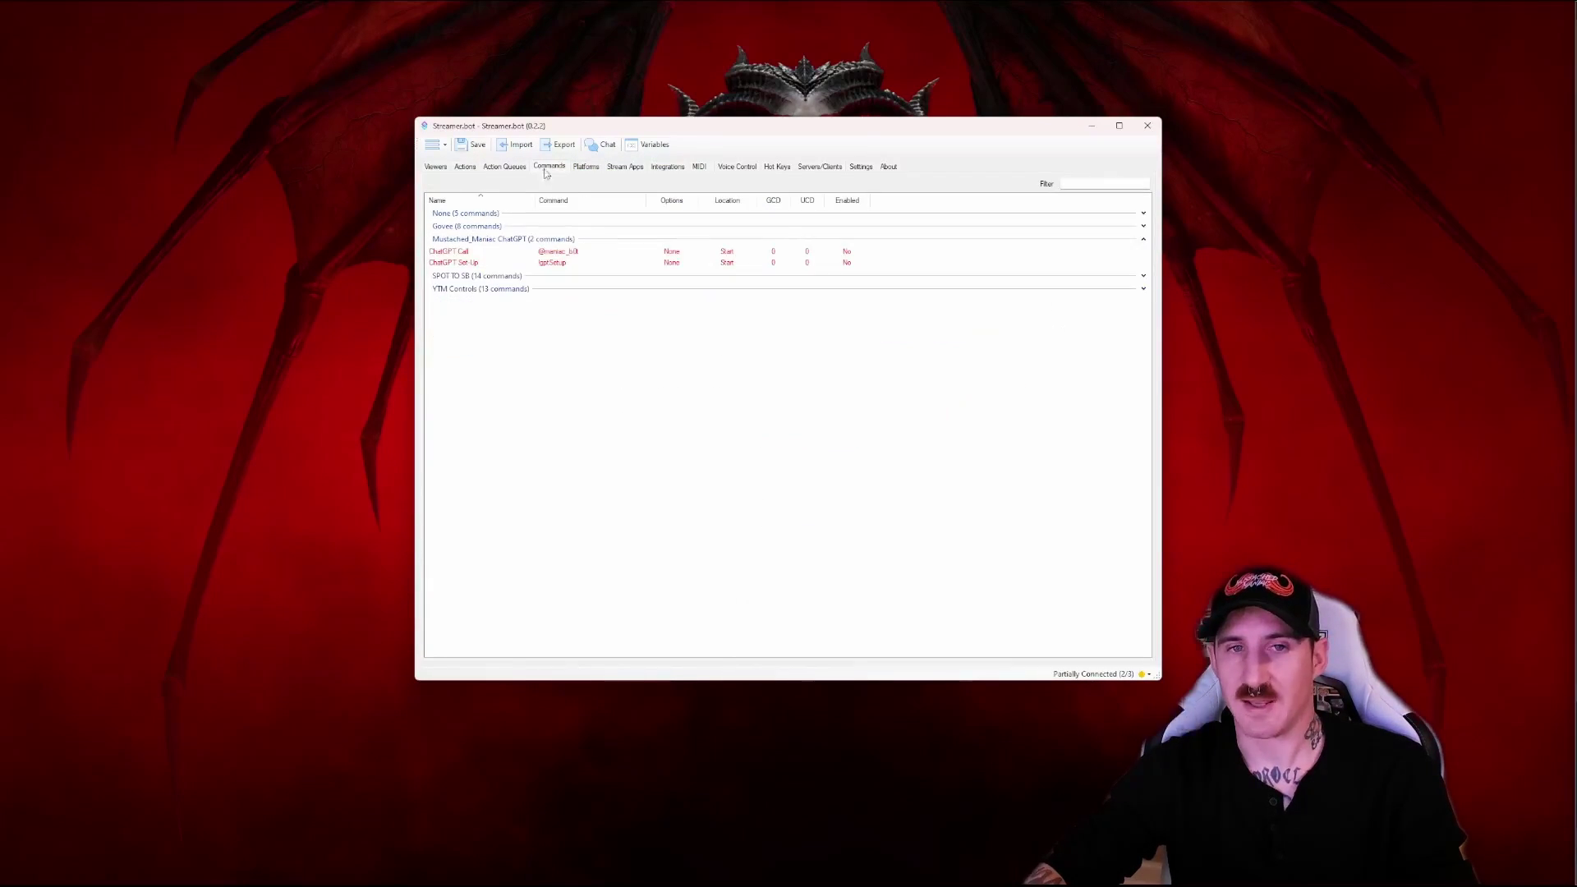
pyautogui.rightClick(462, 261)
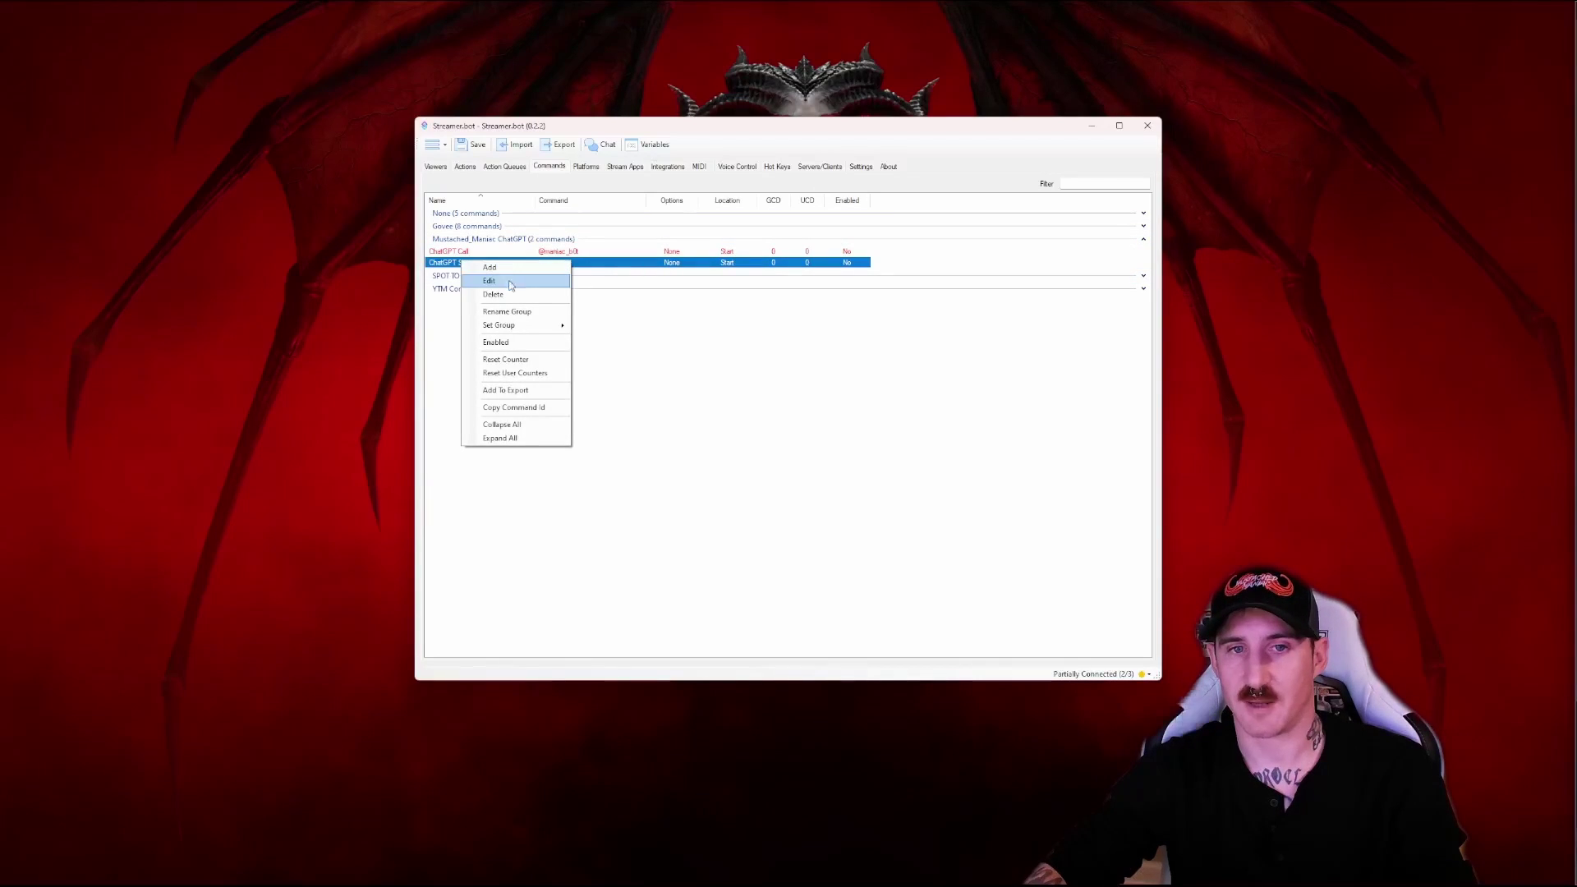
pyautogui.click(517, 342)
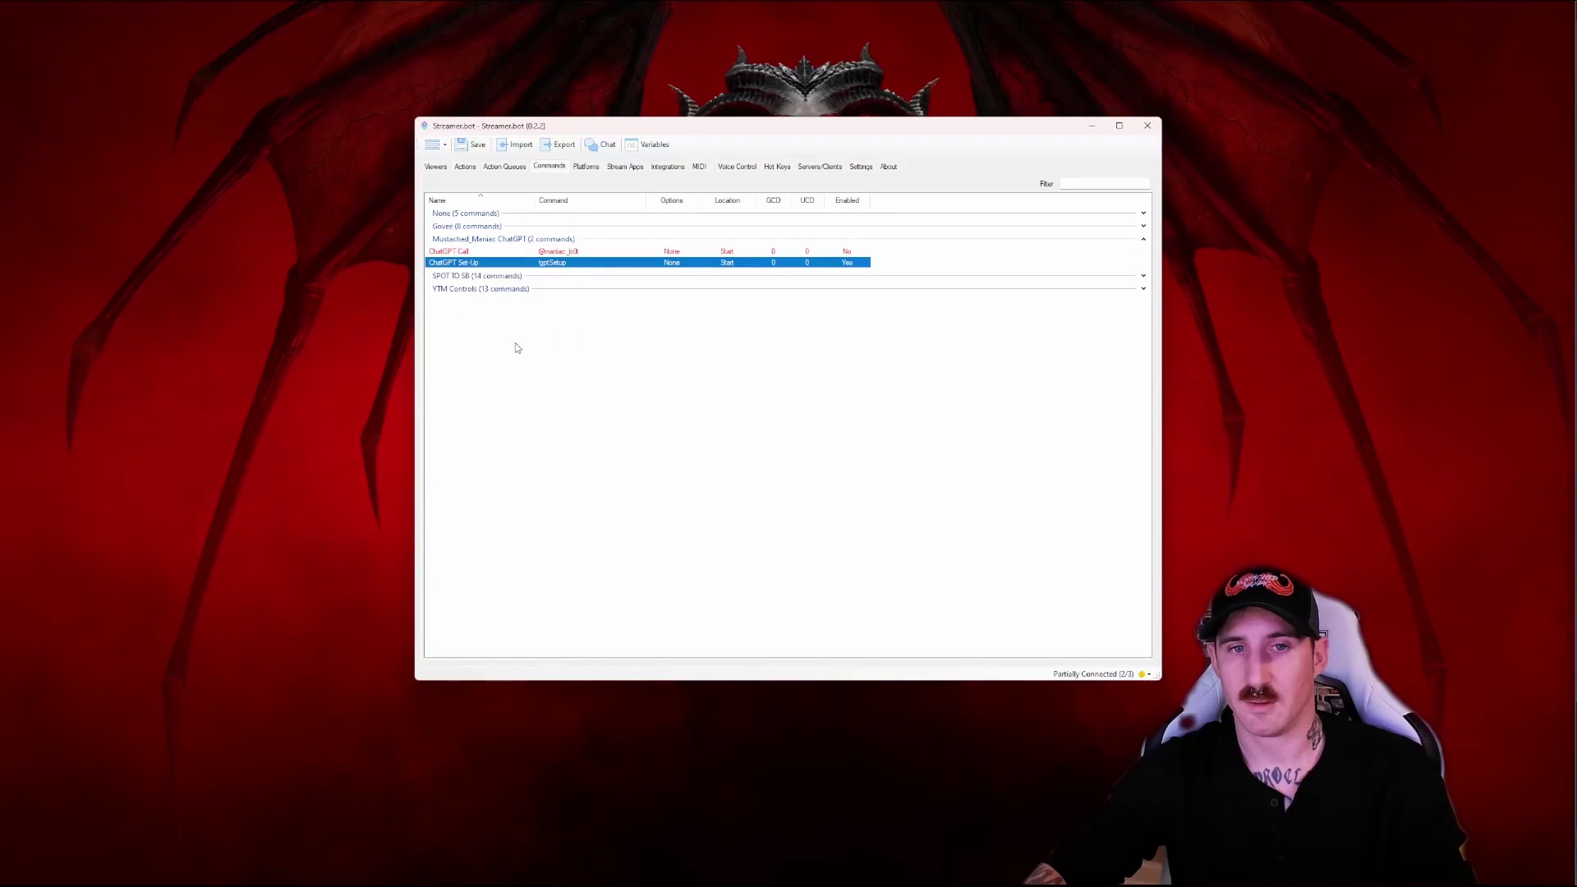
# Review the ChatGPT Call command's trigger and bot name, then close its settings
pyautogui.click(462, 253)
pyautogui.doubleClick(462, 253)
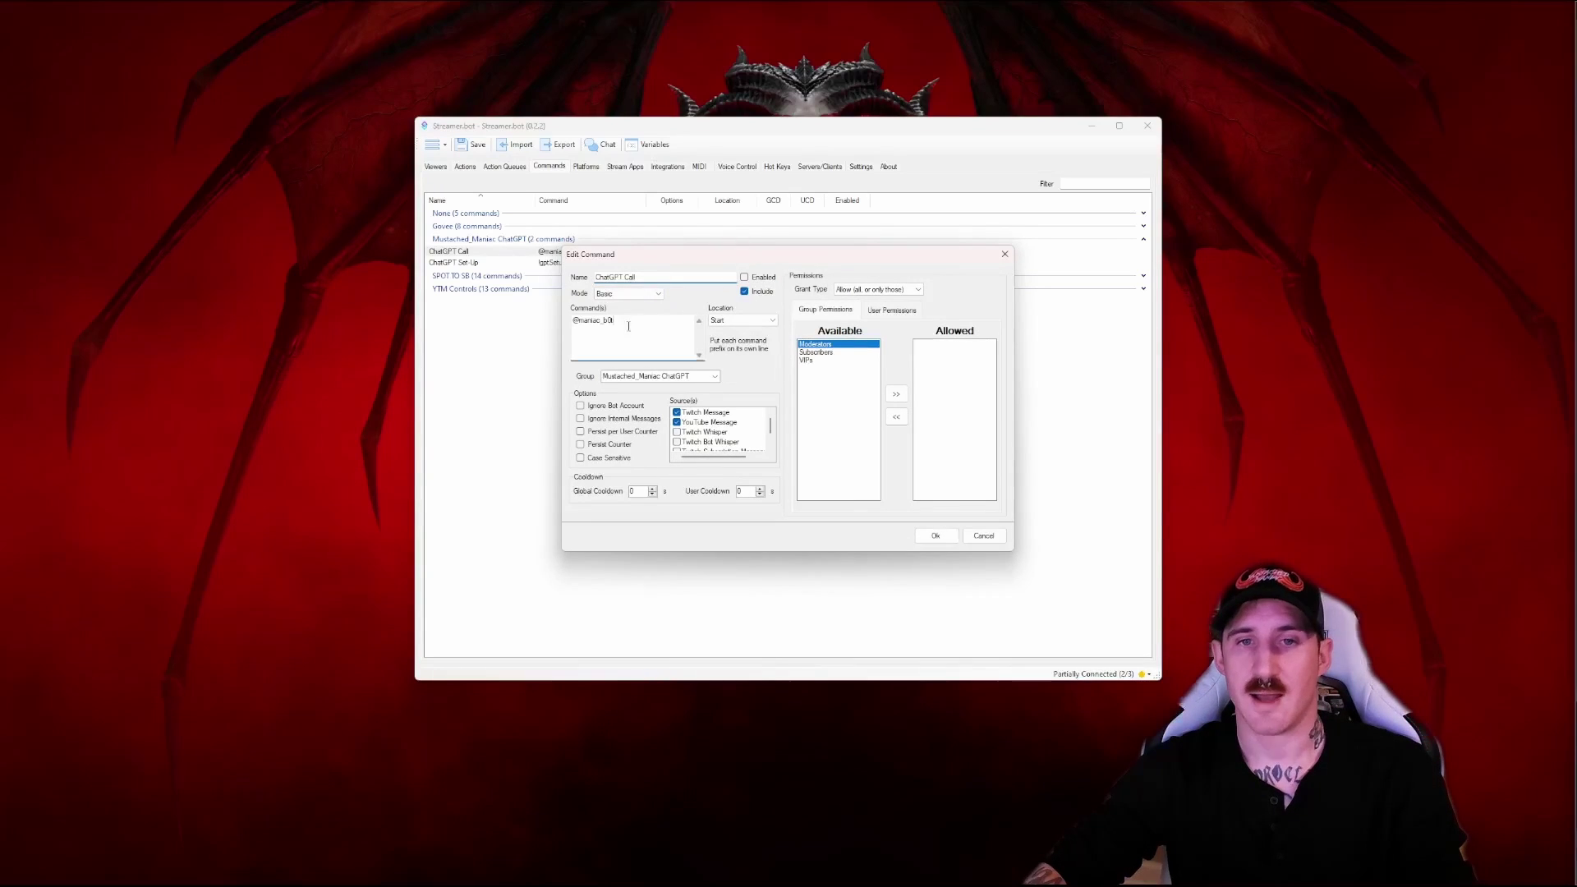
pyautogui.moveTo(626, 326); pyautogui.dragTo(578, 323)
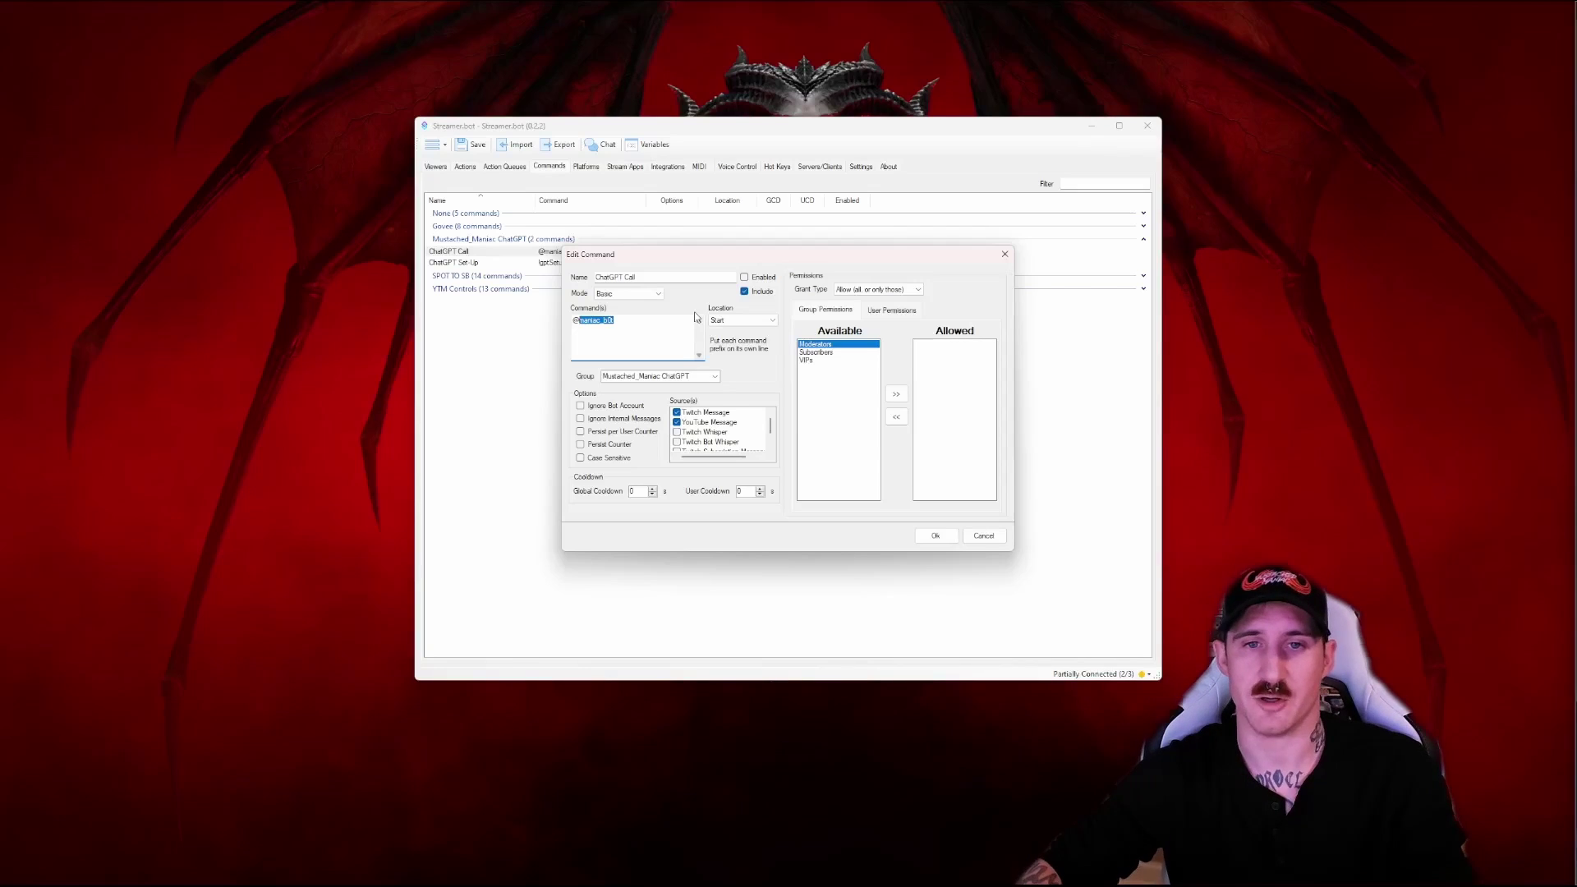
pyautogui.click(935, 536)
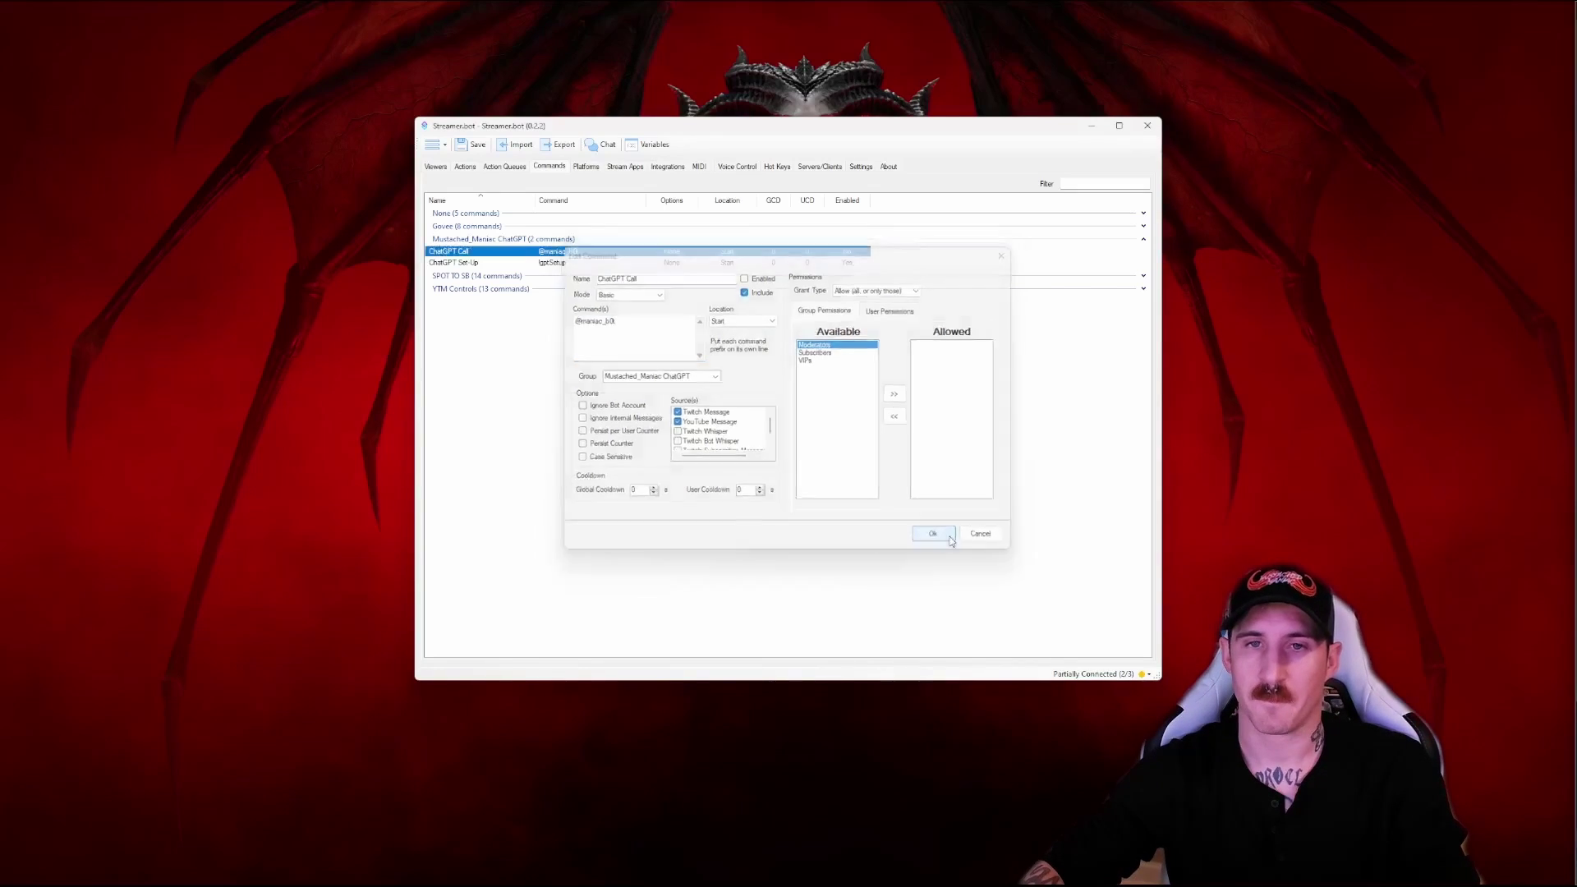
# Open the ChatGPT Answers action and toggle the Speaker.bot Speak sub-action's Enabled state
pyautogui.click(464, 165)
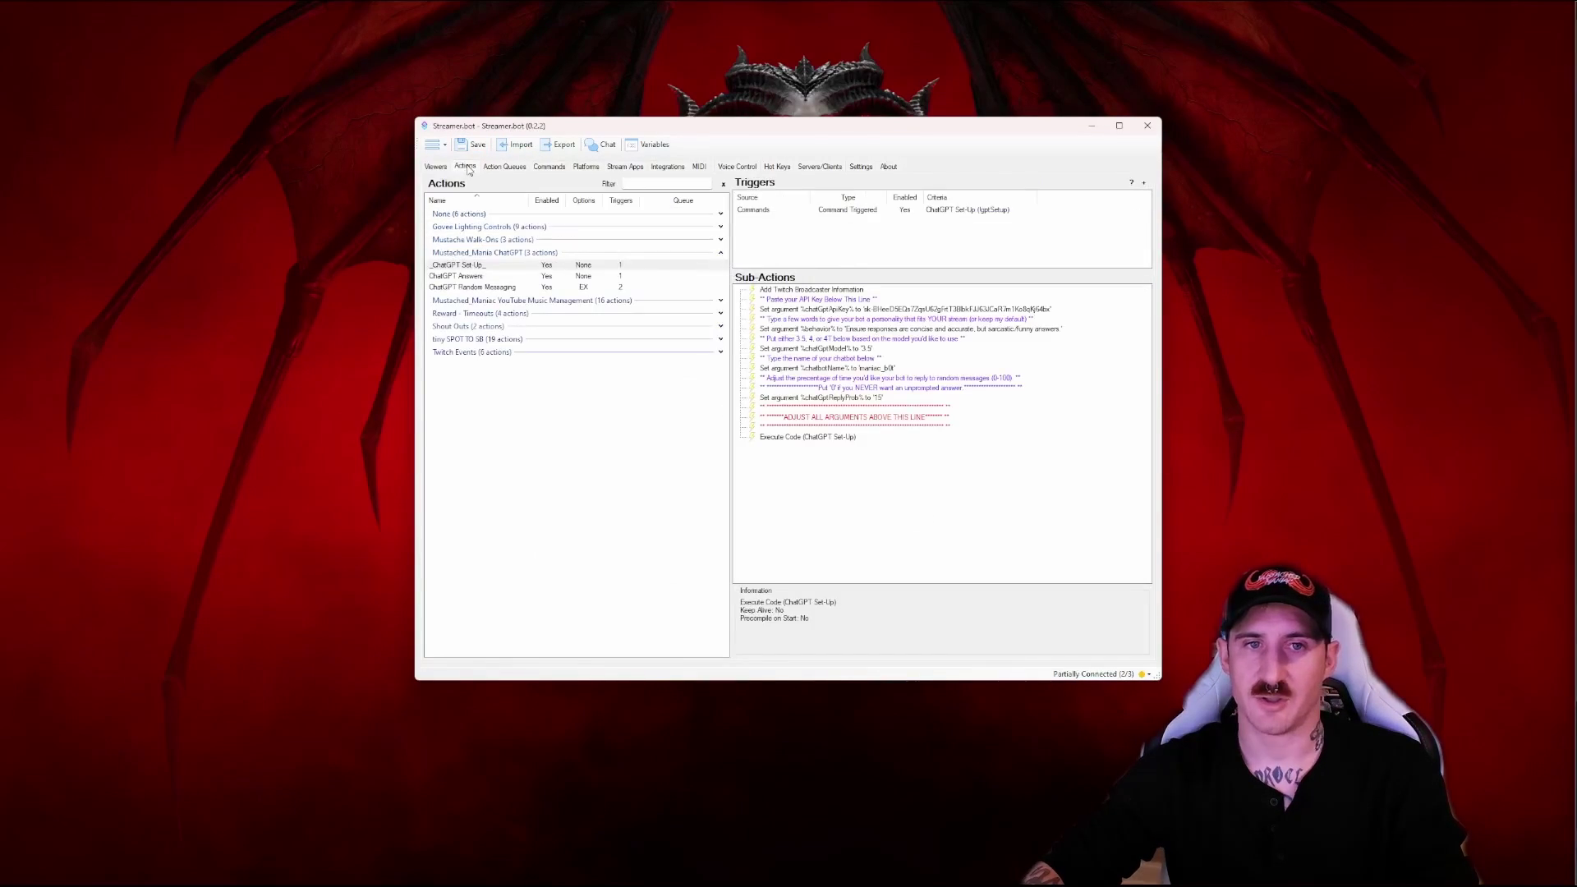
pyautogui.click(472, 278)
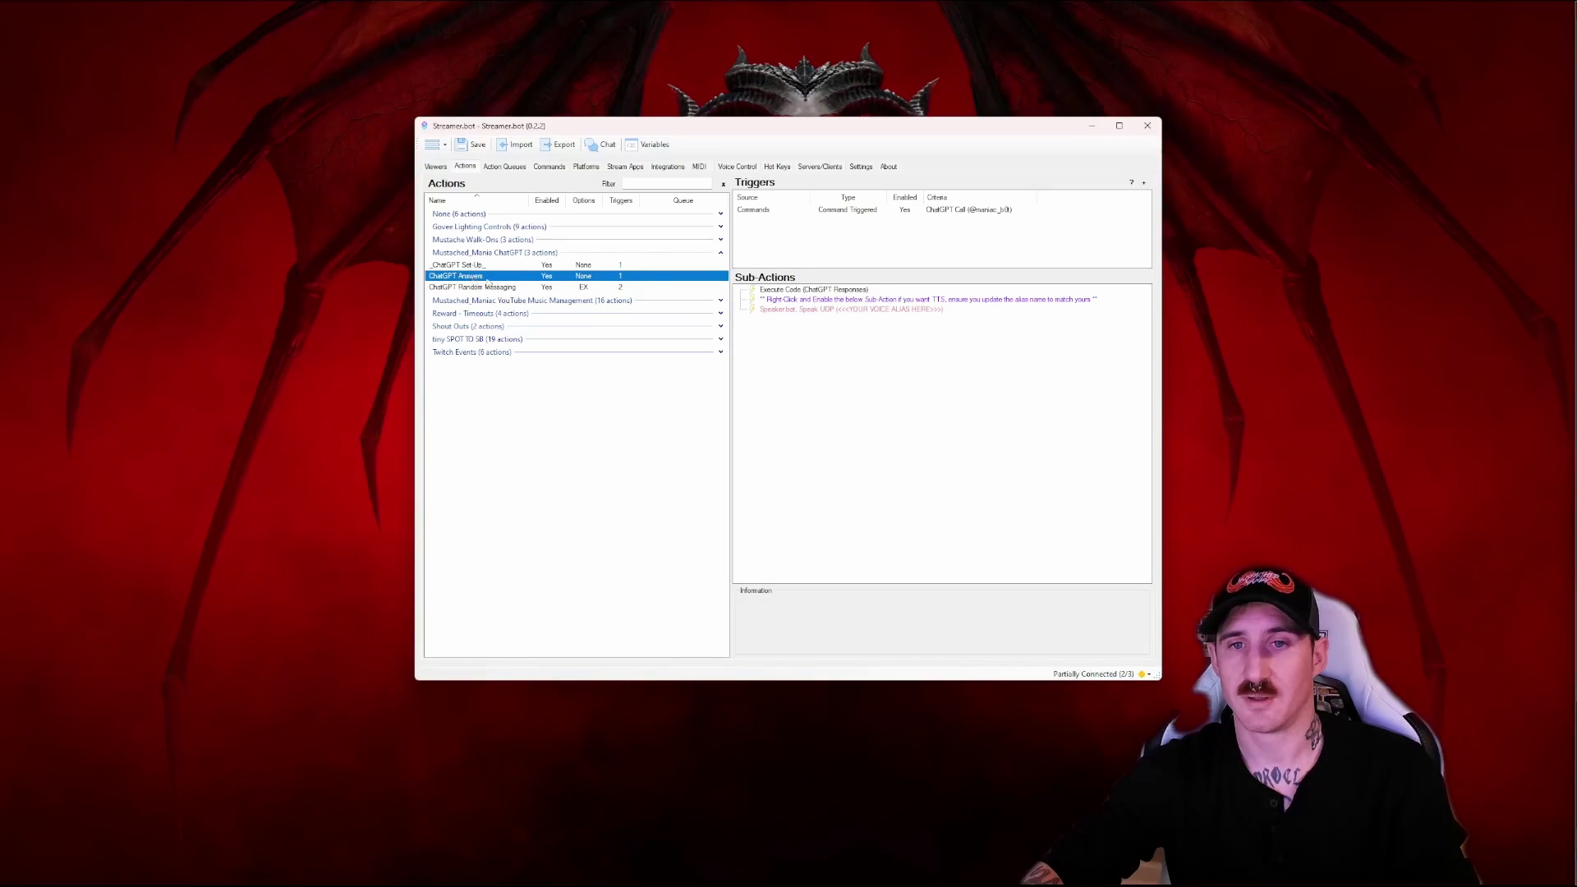
pyautogui.click(810, 310)
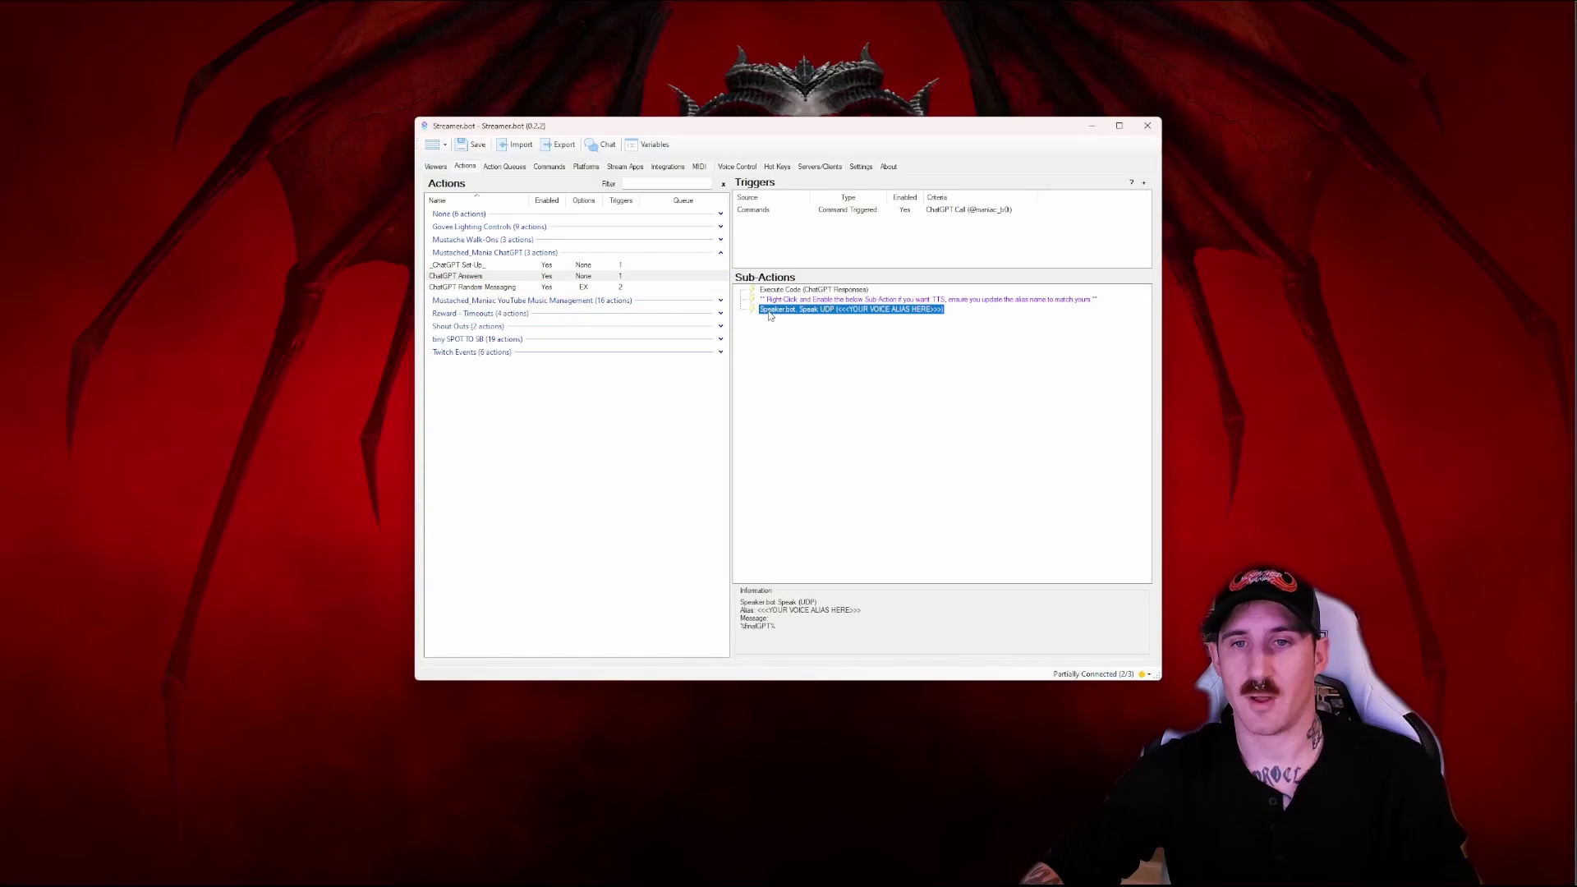
pyautogui.rightClick(816, 312)
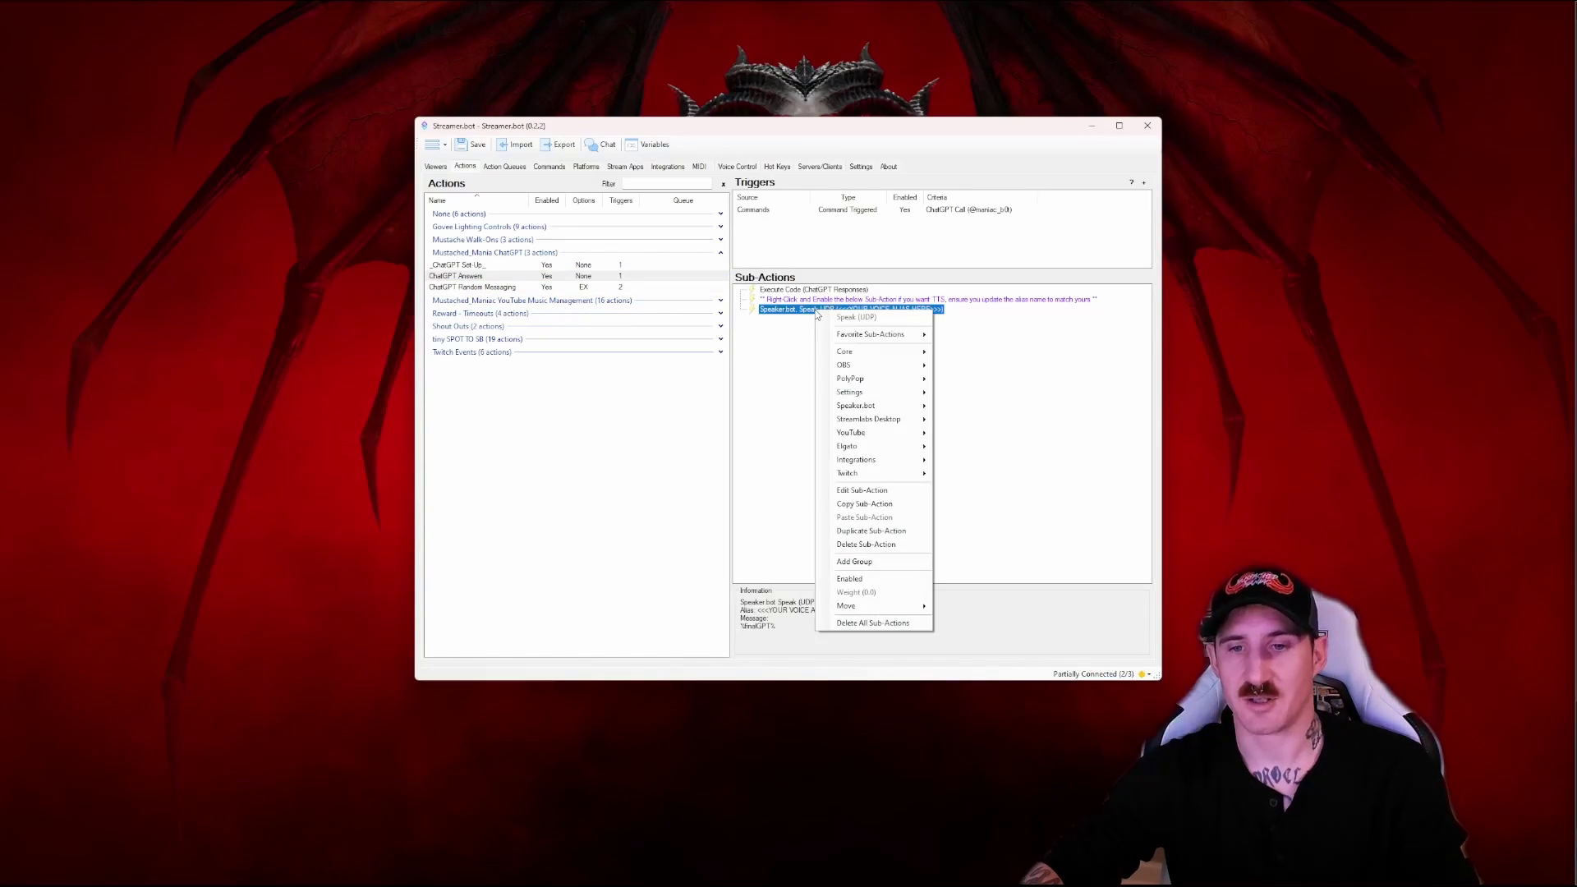
pyautogui.click(862, 571)
# Check the Speaker.bot voice alias, toggle the Speak step again, and save
pyautogui.click(854, 340)
pyautogui.doubleClick(821, 310)
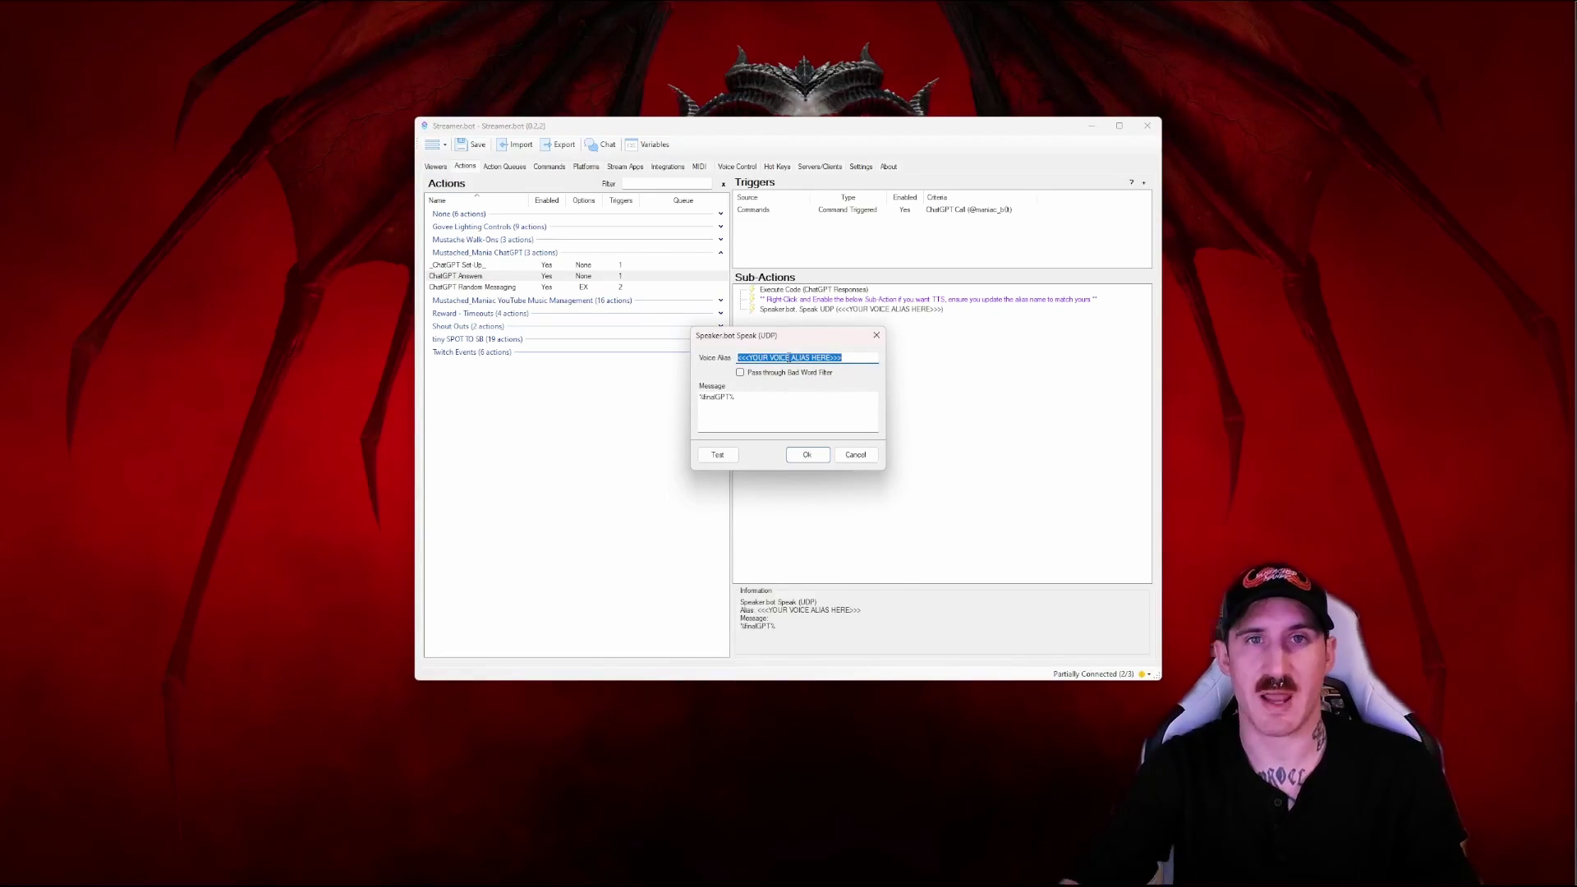
pyautogui.click(853, 457)
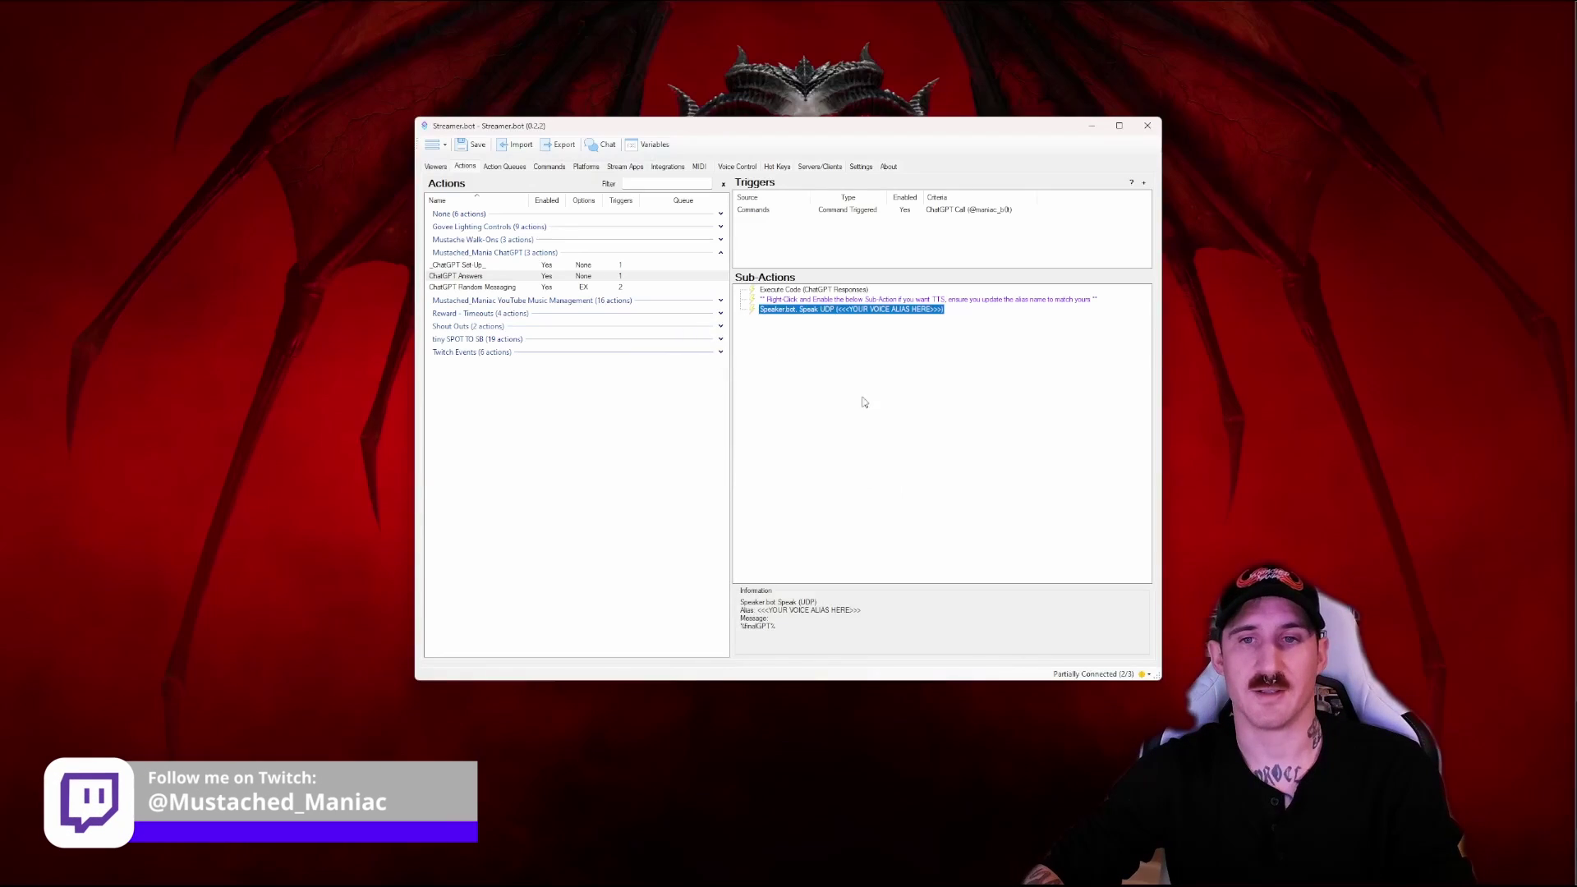
pyautogui.rightClick(804, 312)
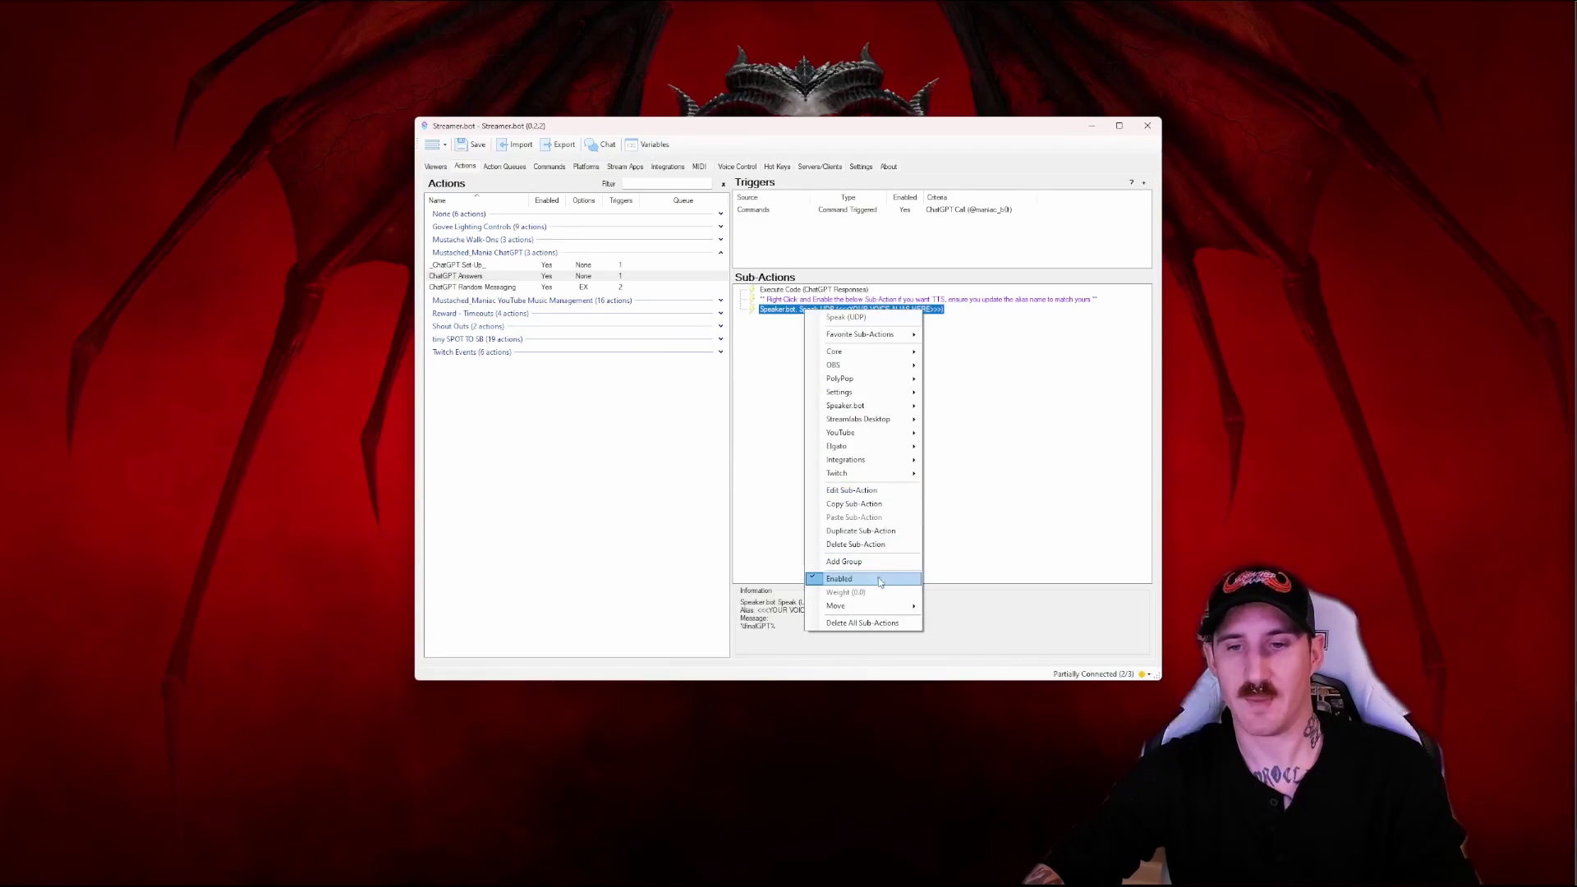
pyautogui.click(901, 503)
pyautogui.click(472, 145)
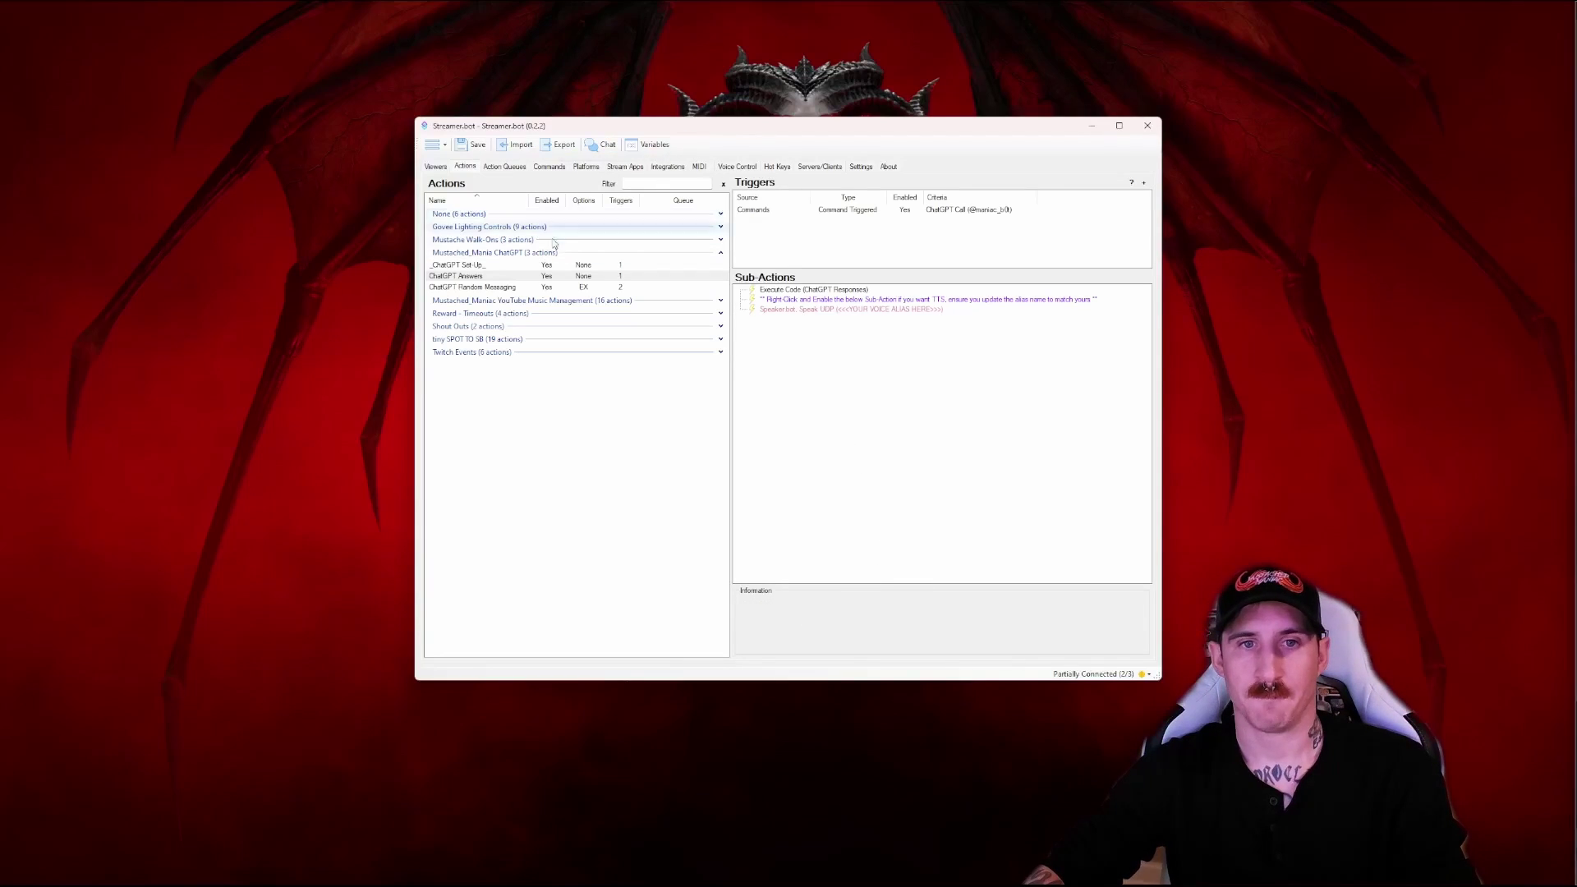
# Review the ChatGPT Set Up action, then send !gptsetup in the chat window
pyautogui.click(472, 267)
pyautogui.rightClick(846, 212)
pyautogui.press('Escape')
pyautogui.click(720, 240)
pyautogui.click(720, 240)
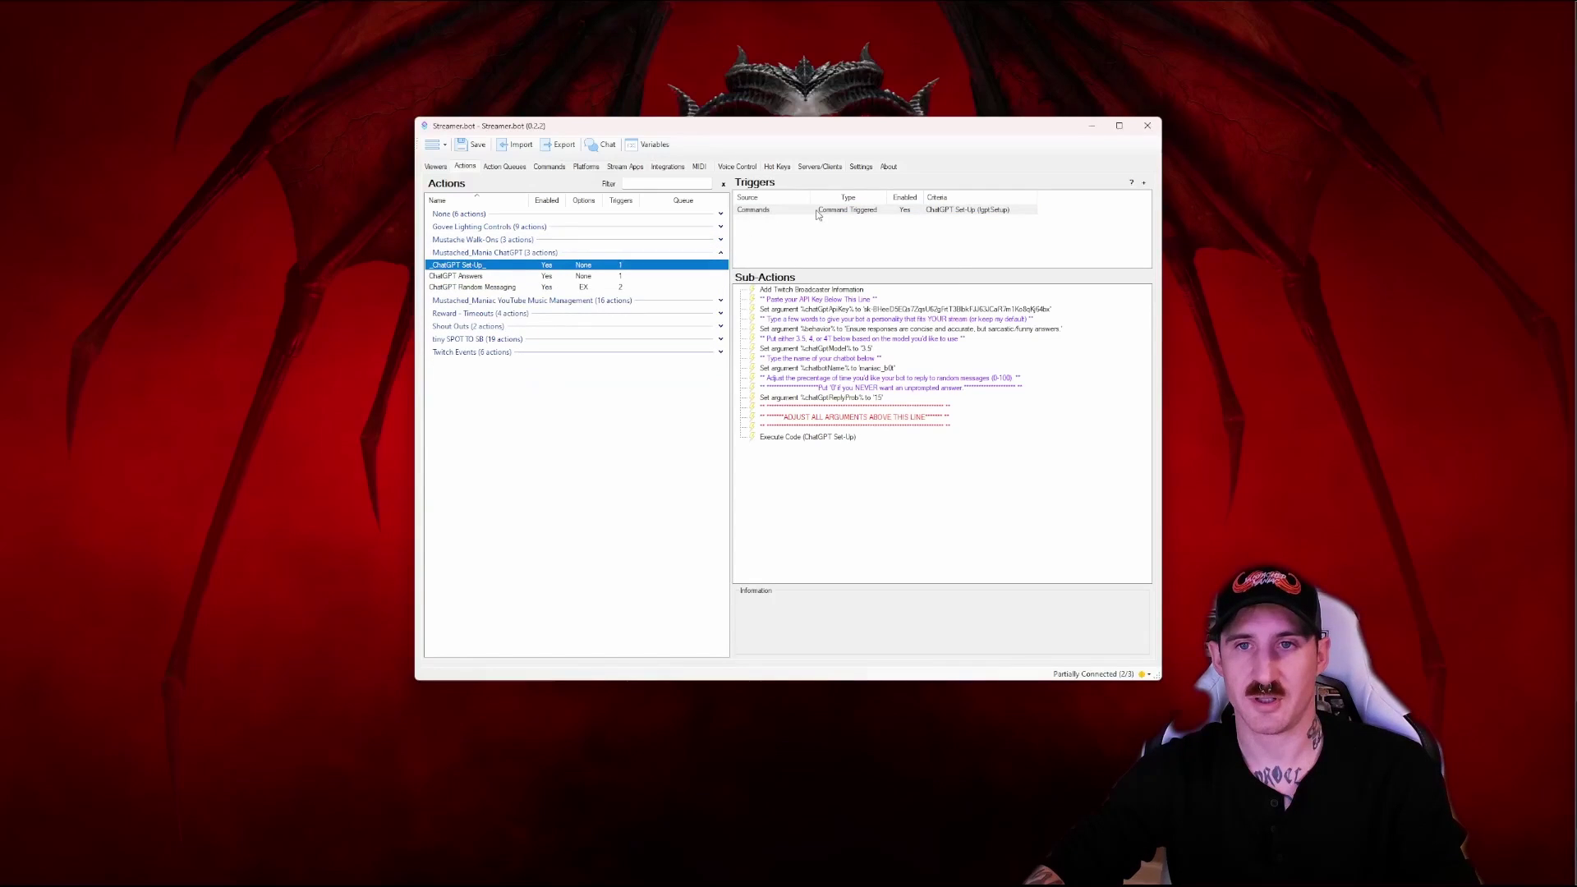
pyautogui.moveTo(897, 871)
pyautogui.click(870, 793)
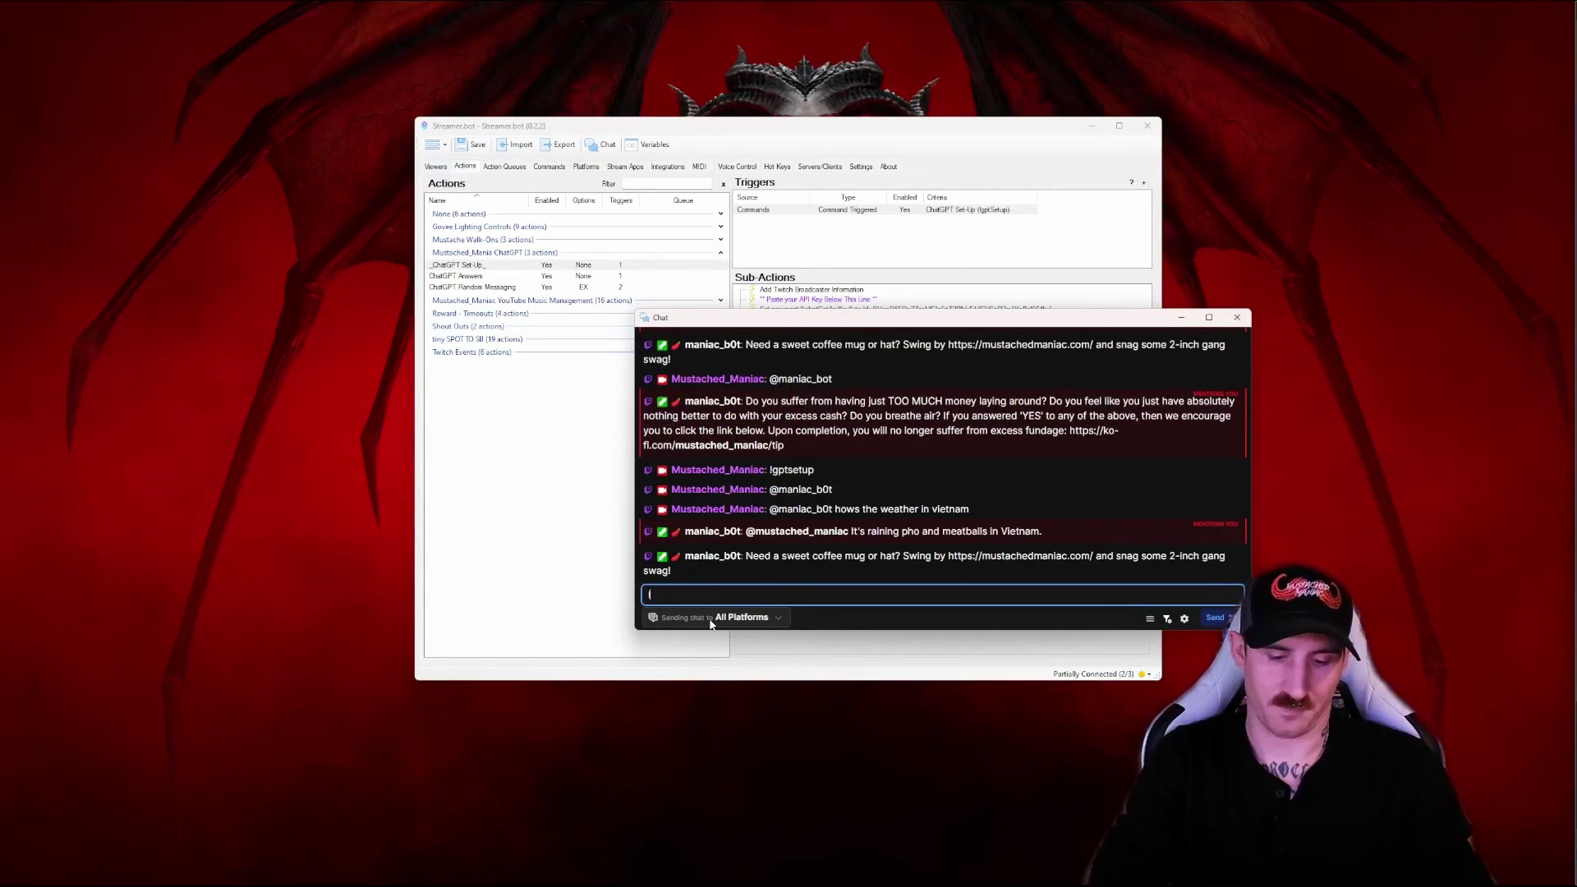
pyautogui.write('!gptsetup')
pyautogui.press('Return')
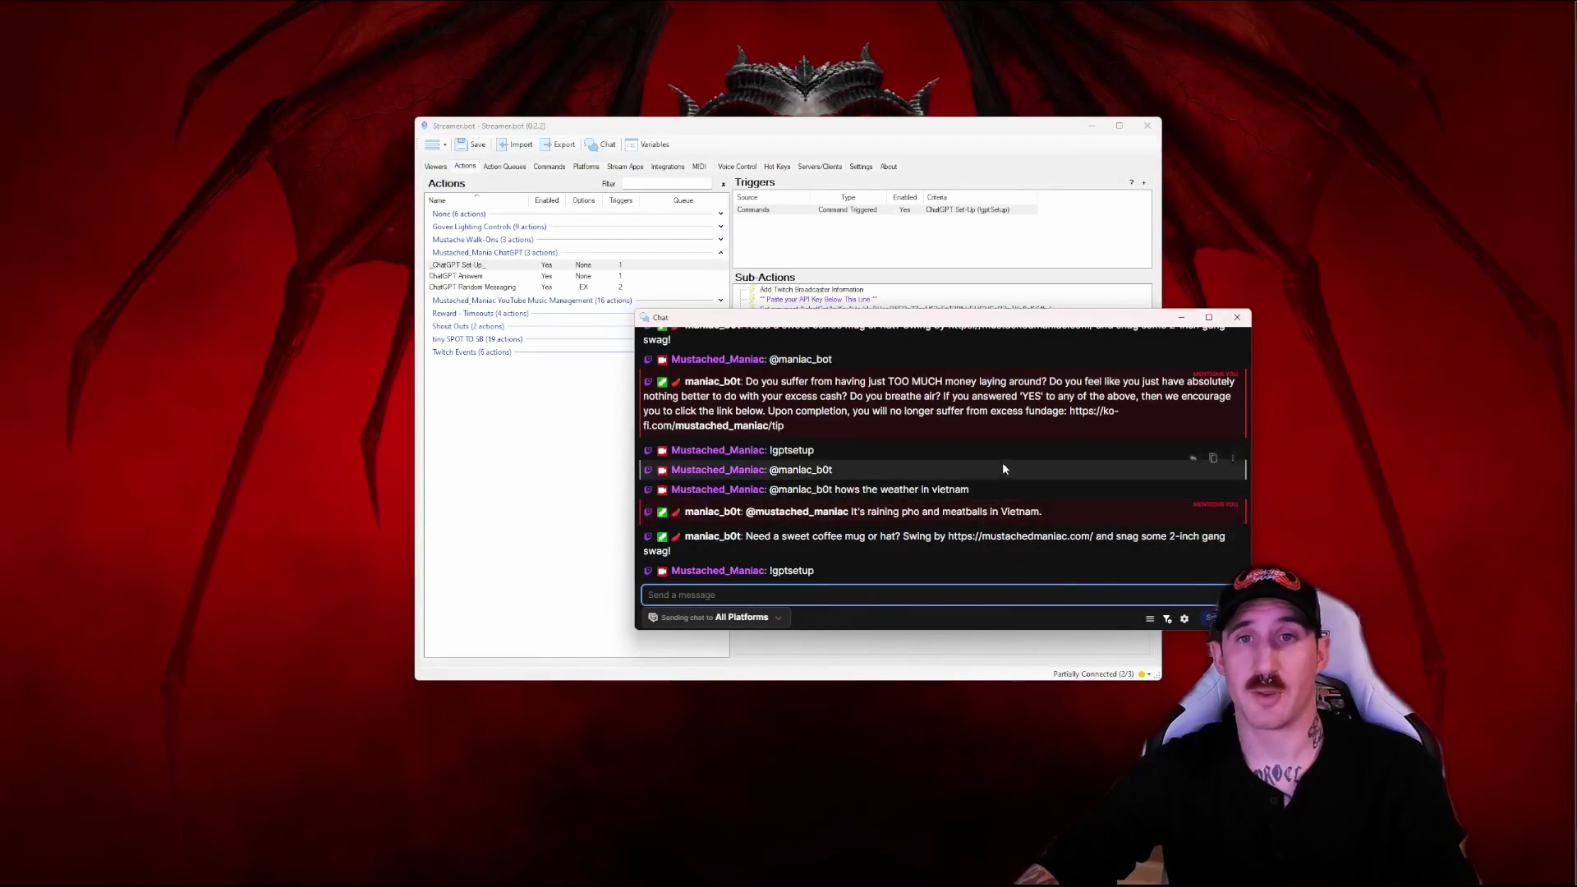
# Check the stored chatGpt global variables, from chatGptApiKey down to chatGptModel
pyautogui.moveTo(871, 322); pyautogui.dragTo(908, 452)
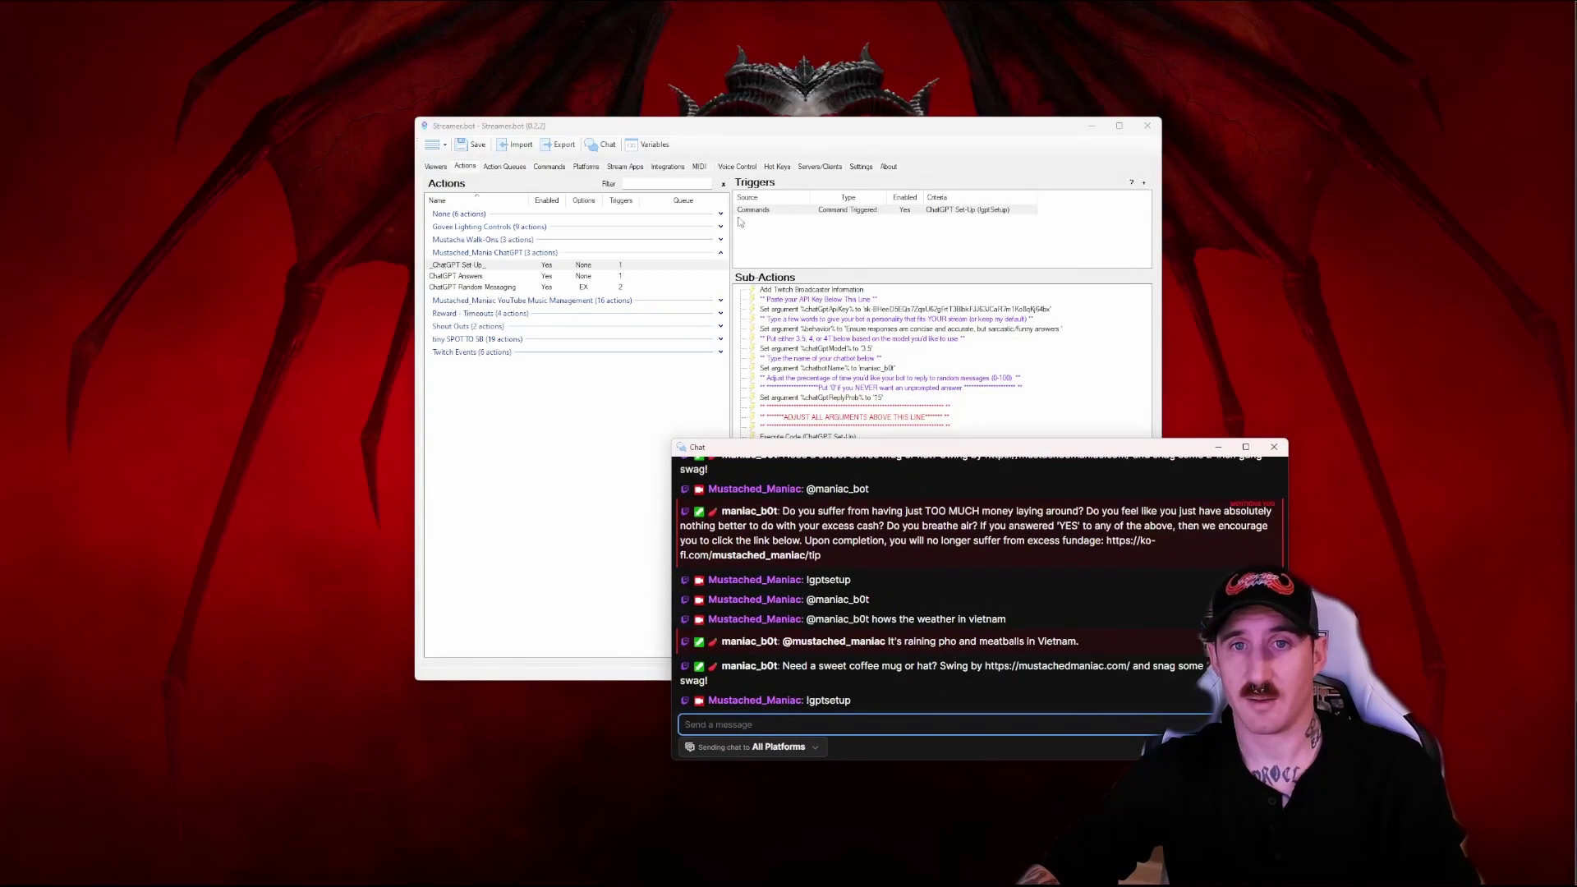
pyautogui.click(649, 146)
pyautogui.click(655, 147)
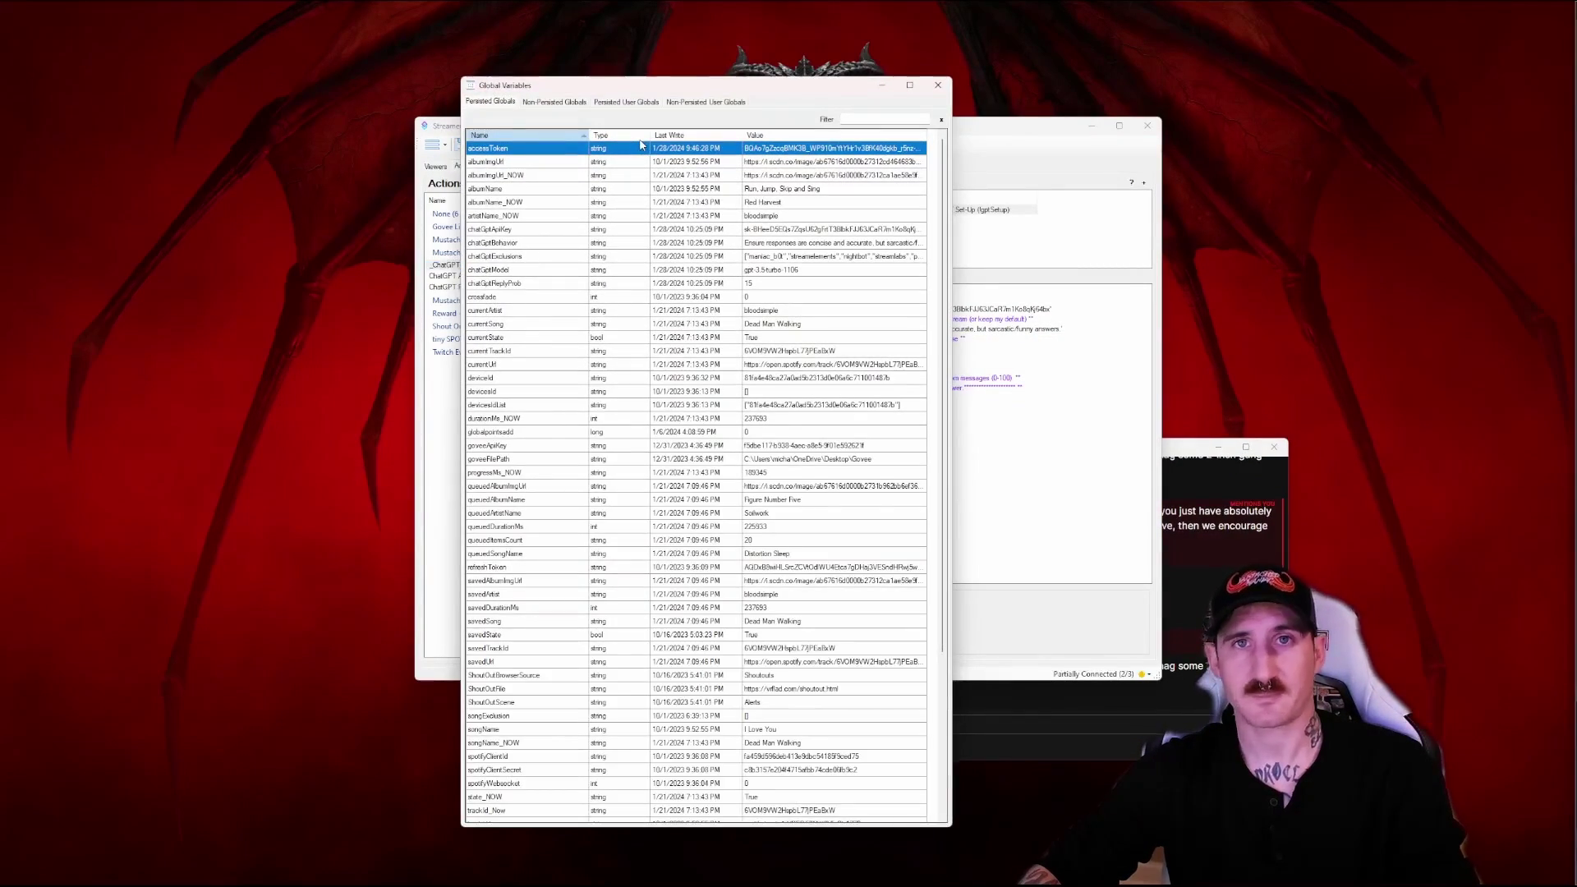
pyautogui.click(505, 229)
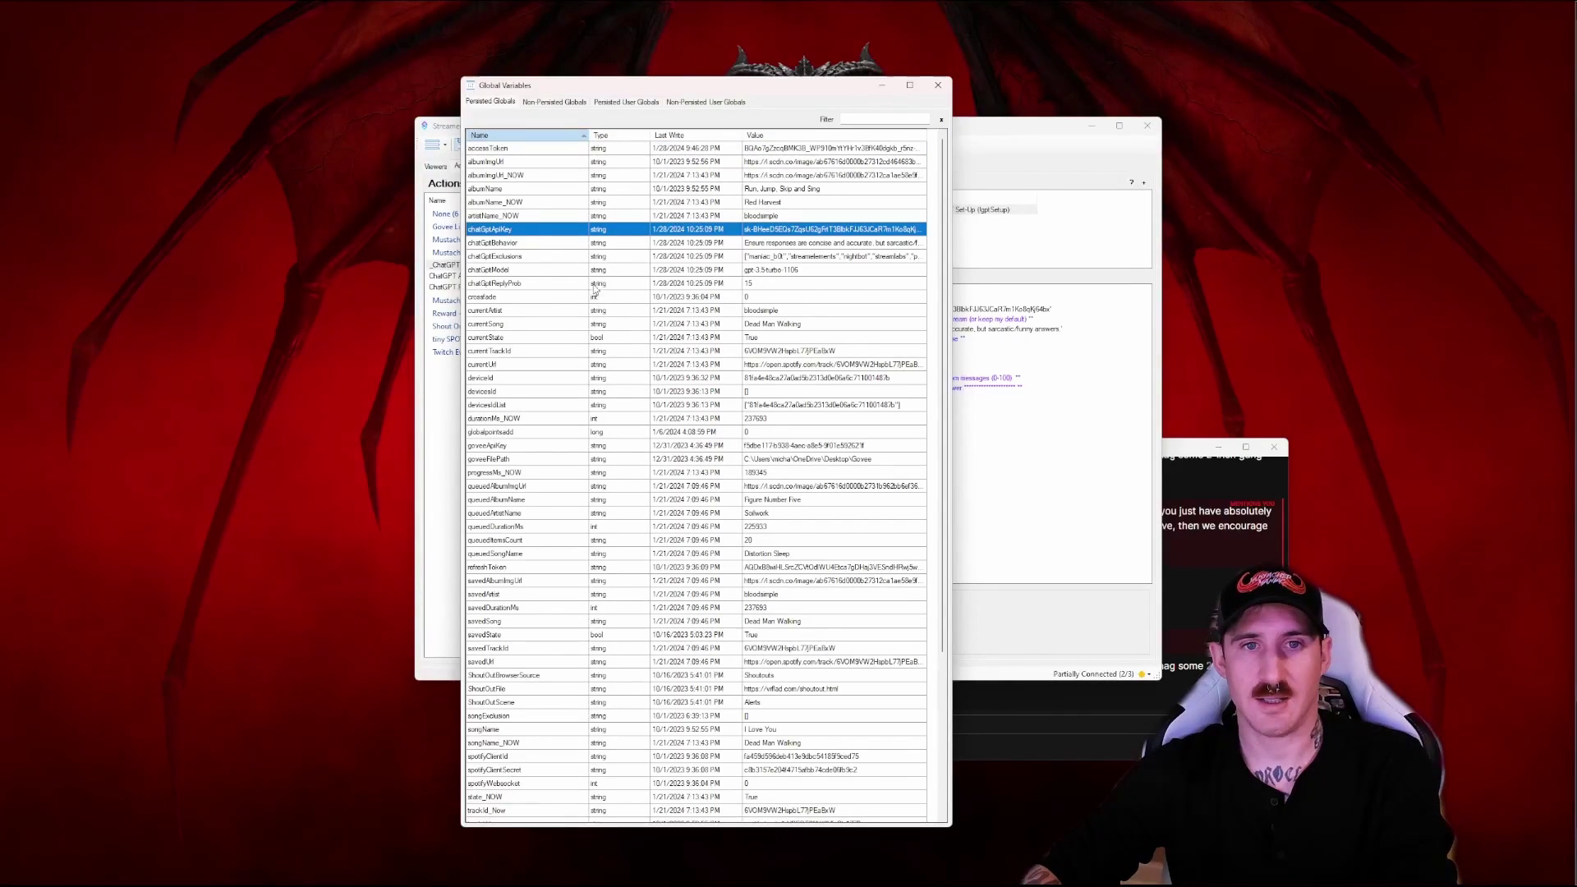
pyautogui.press('Down')
pyautogui.press('Down')
pyautogui.press('Down')
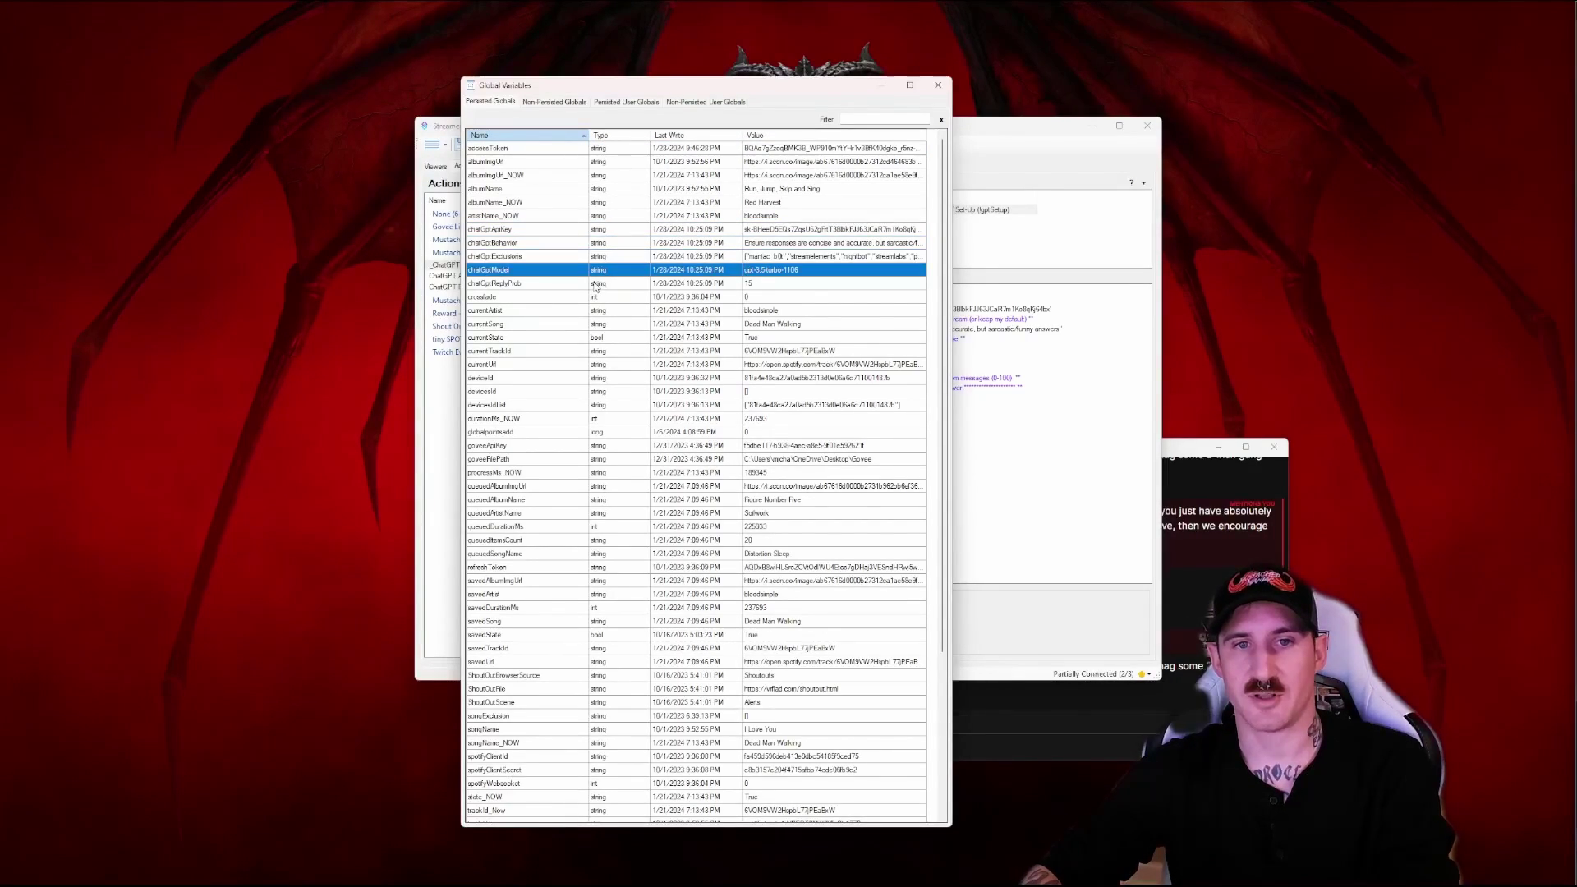
pyautogui.press('Up')
pyautogui.press('Up')
pyautogui.press('Up')
pyautogui.press('Down')
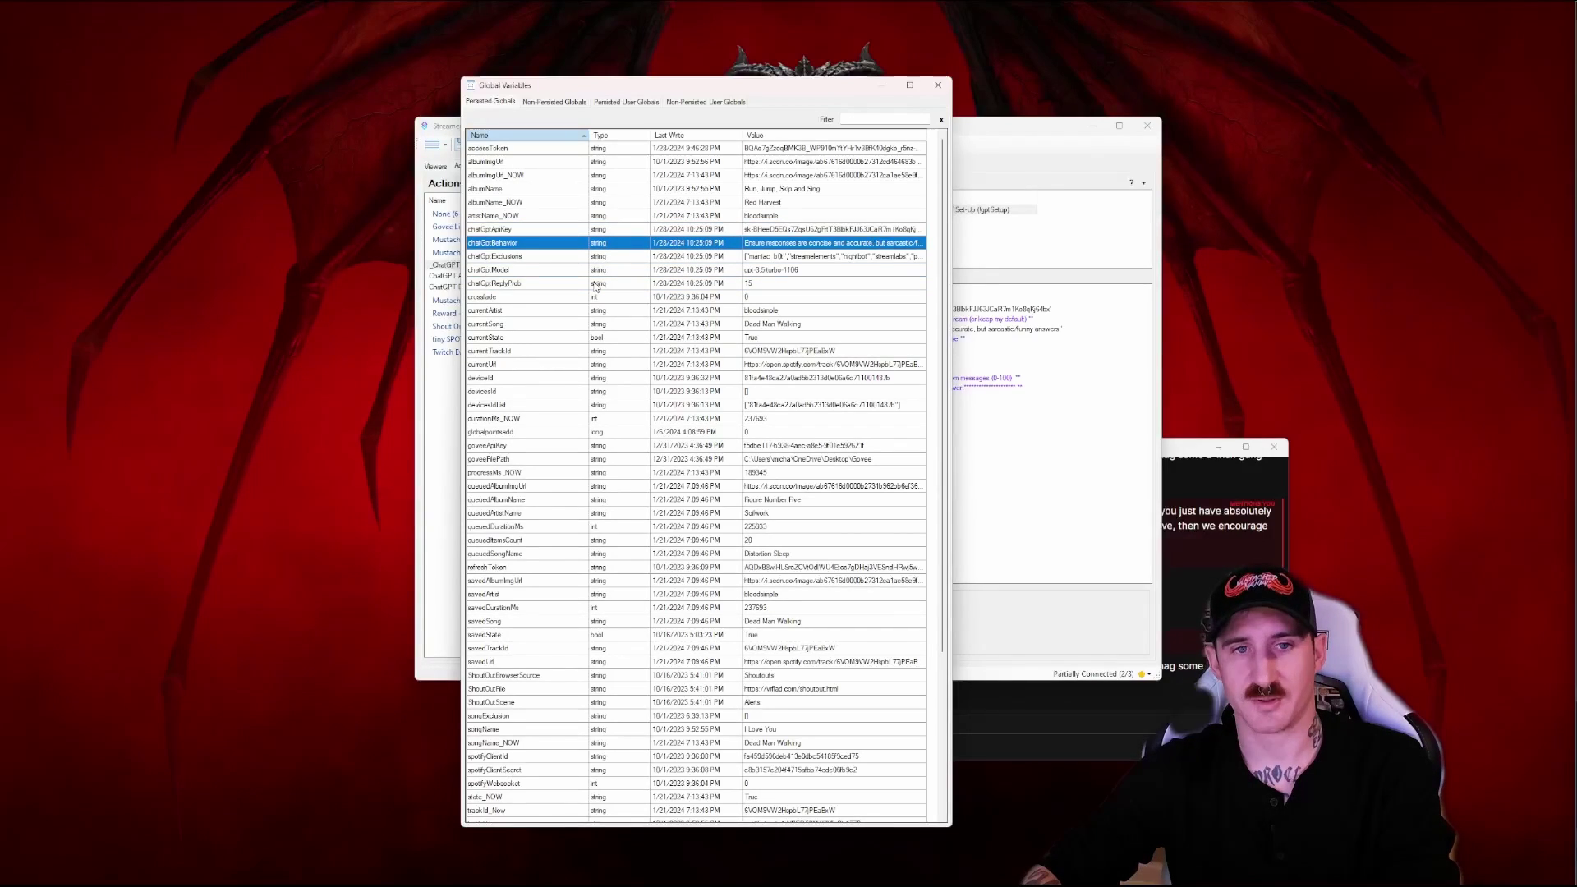
pyautogui.press('Down')
# Mention the bot in chat asking "who's the greatest nfl team", read its reply, then close Chat
pyautogui.click(937, 85)
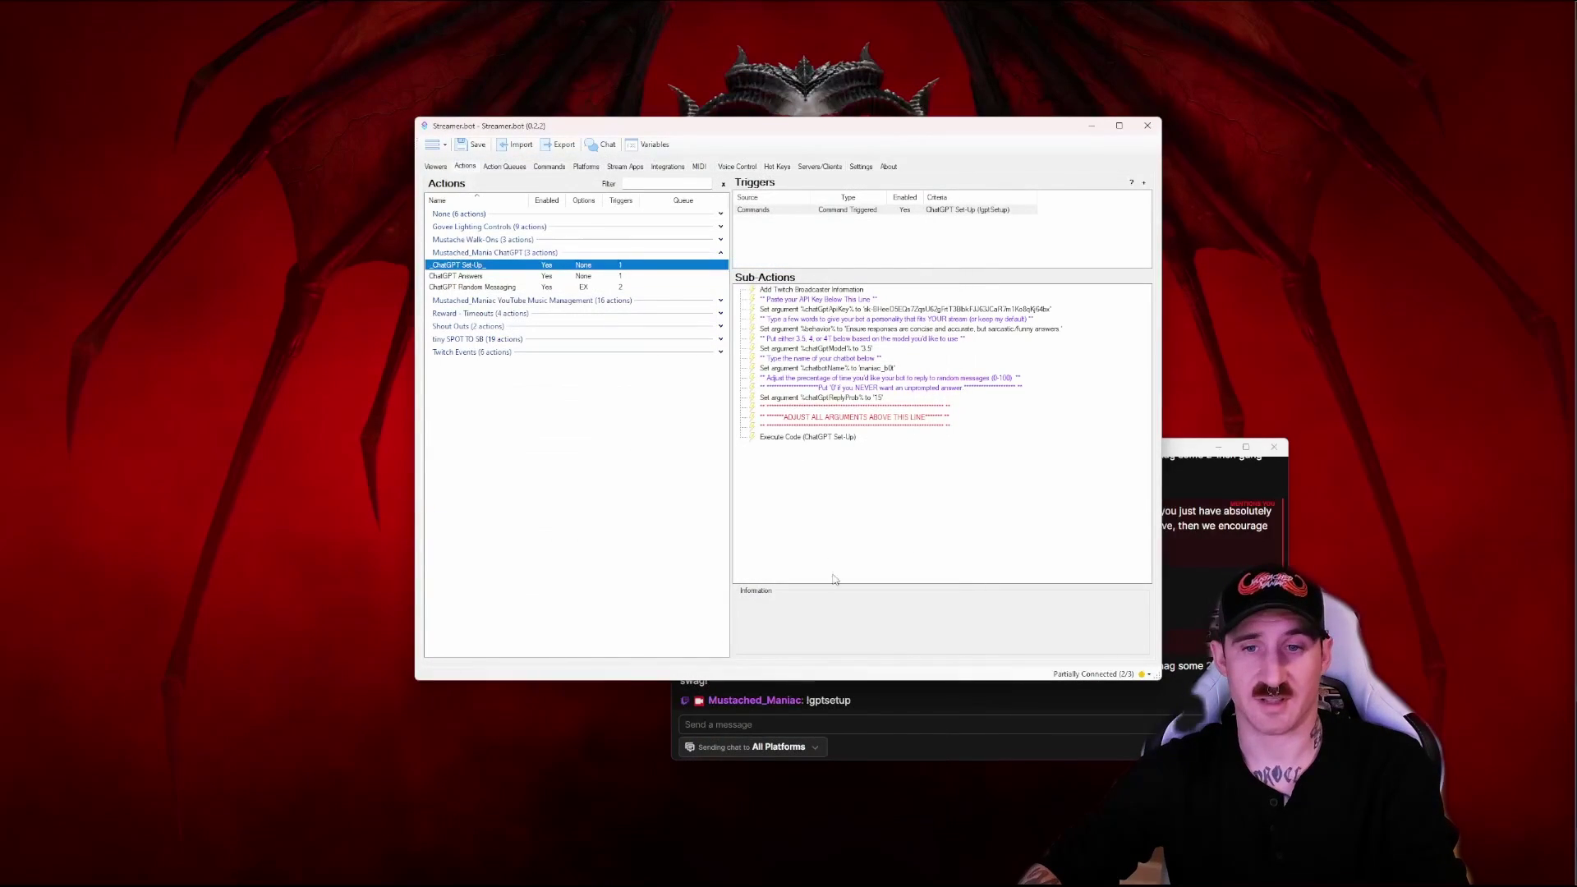
pyautogui.click(869, 713)
pyautogui.write('@maniac_b0t')
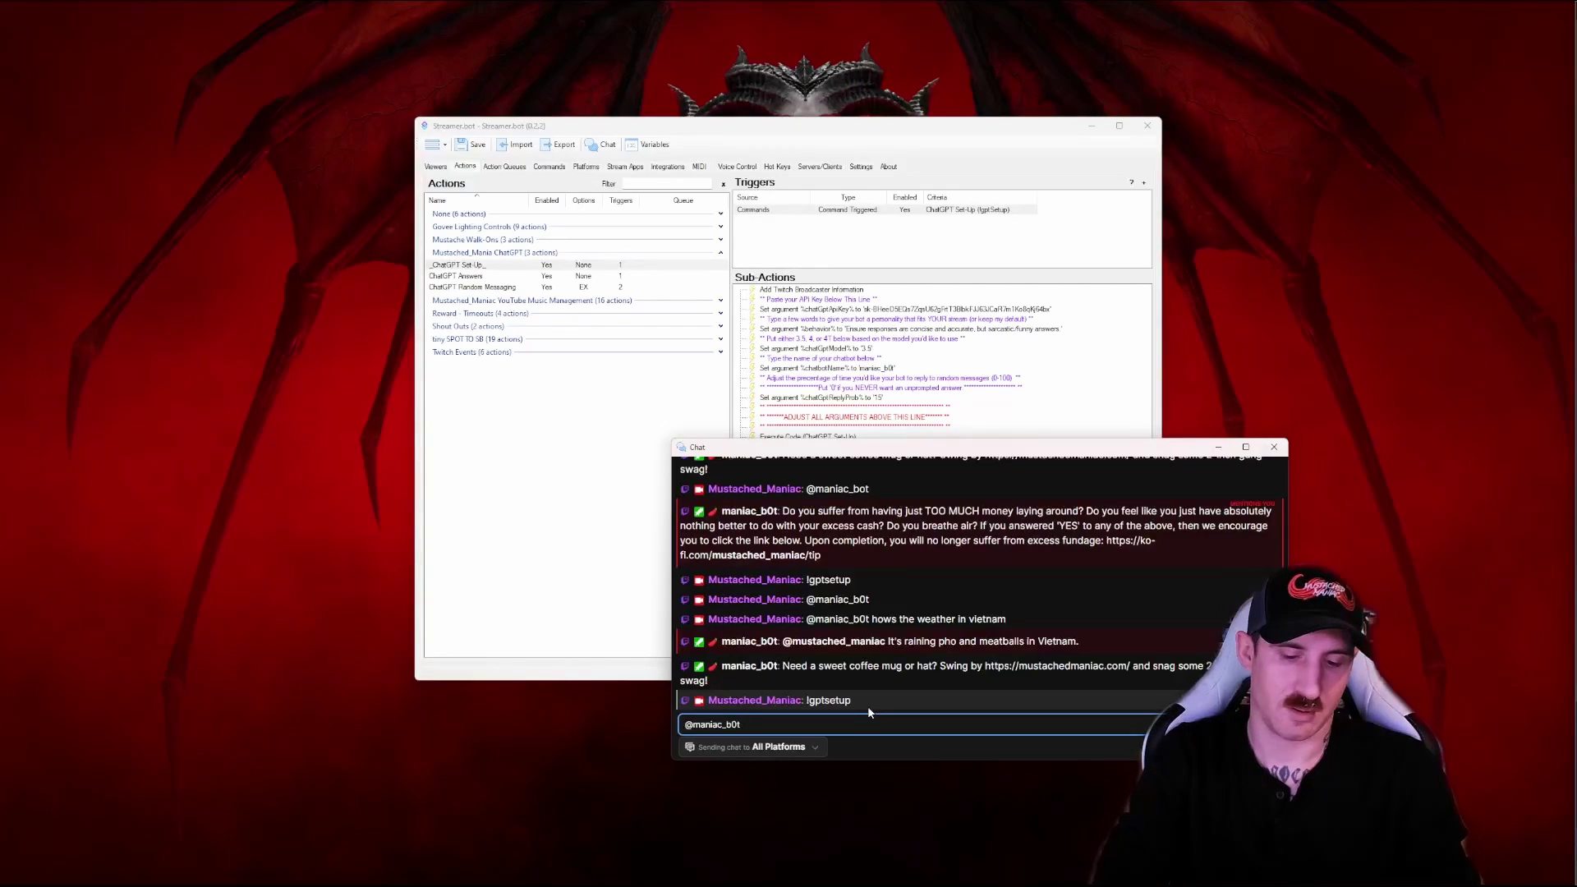
pyautogui.write(" who's th")
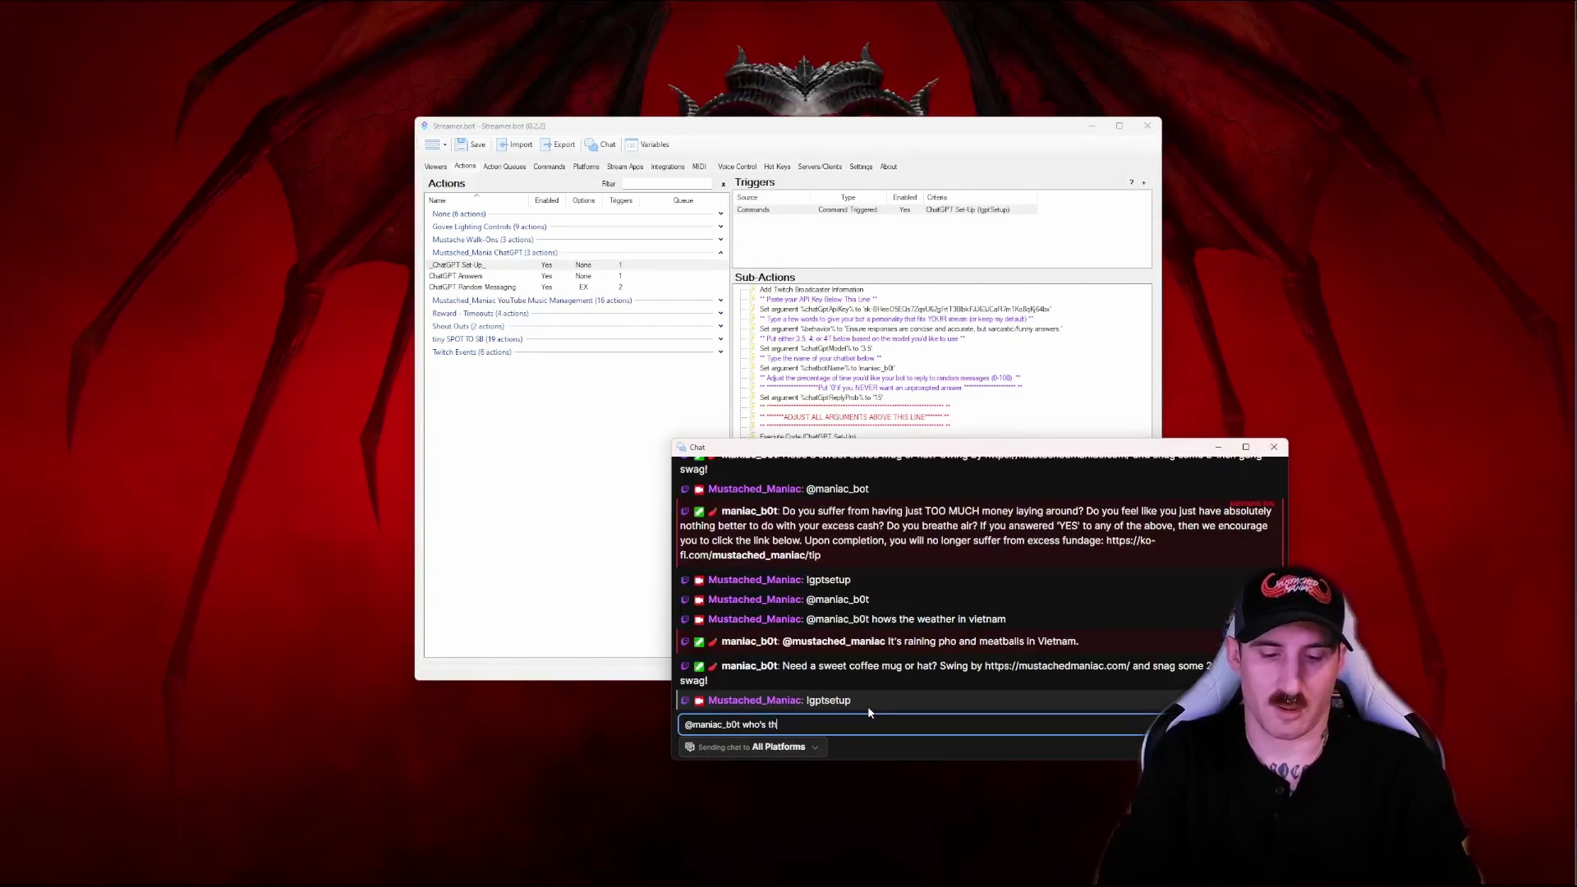
pyautogui.write('e greatest nfl te')
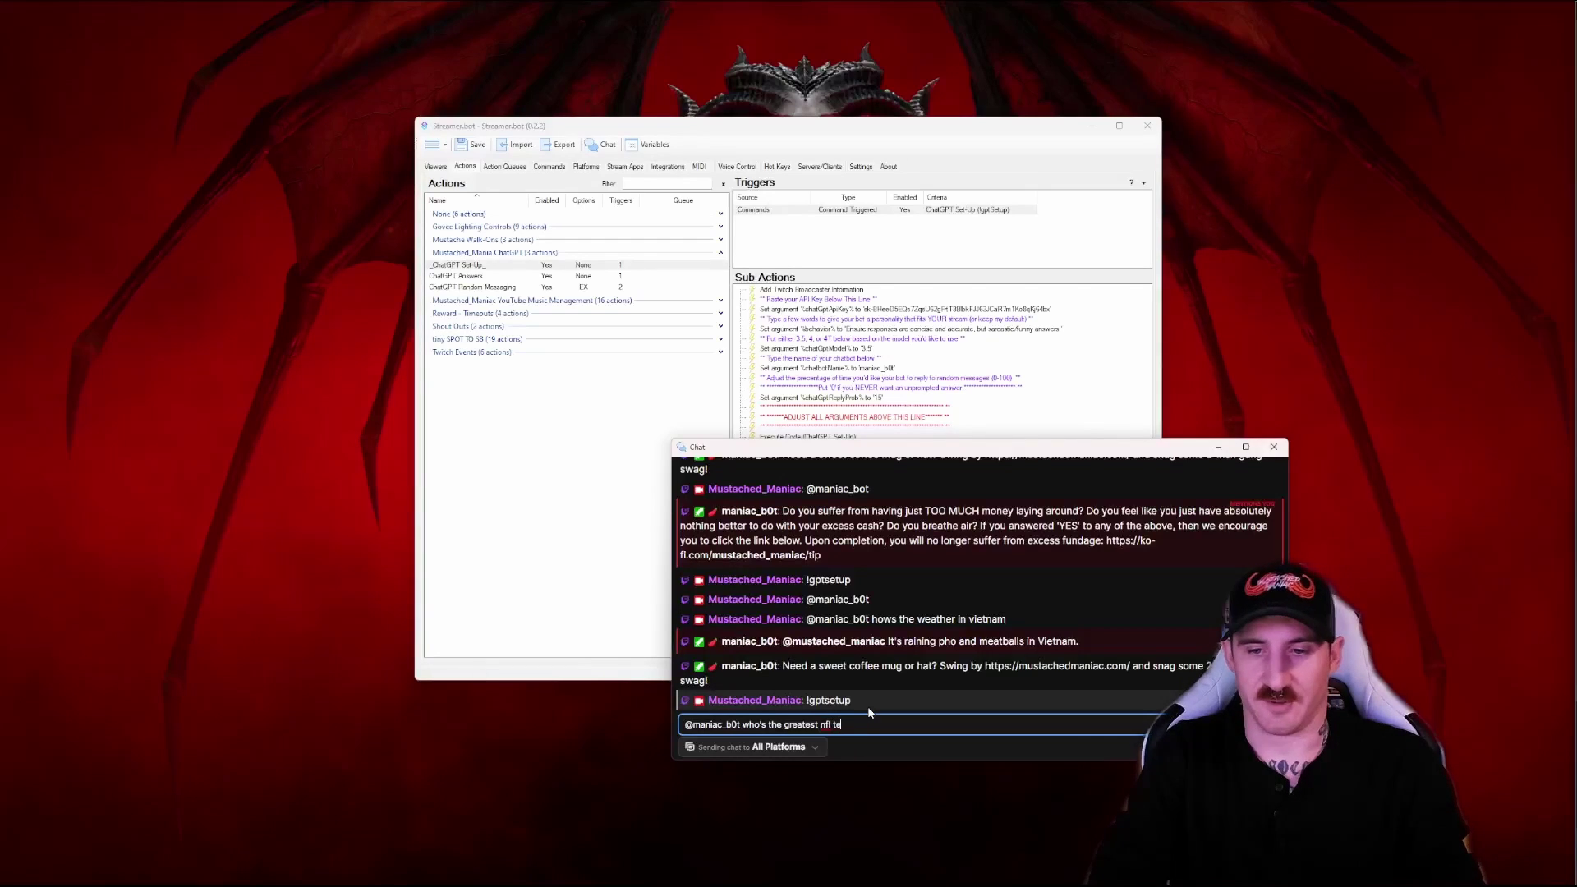
pyautogui.write('am')
pyautogui.press('Return')
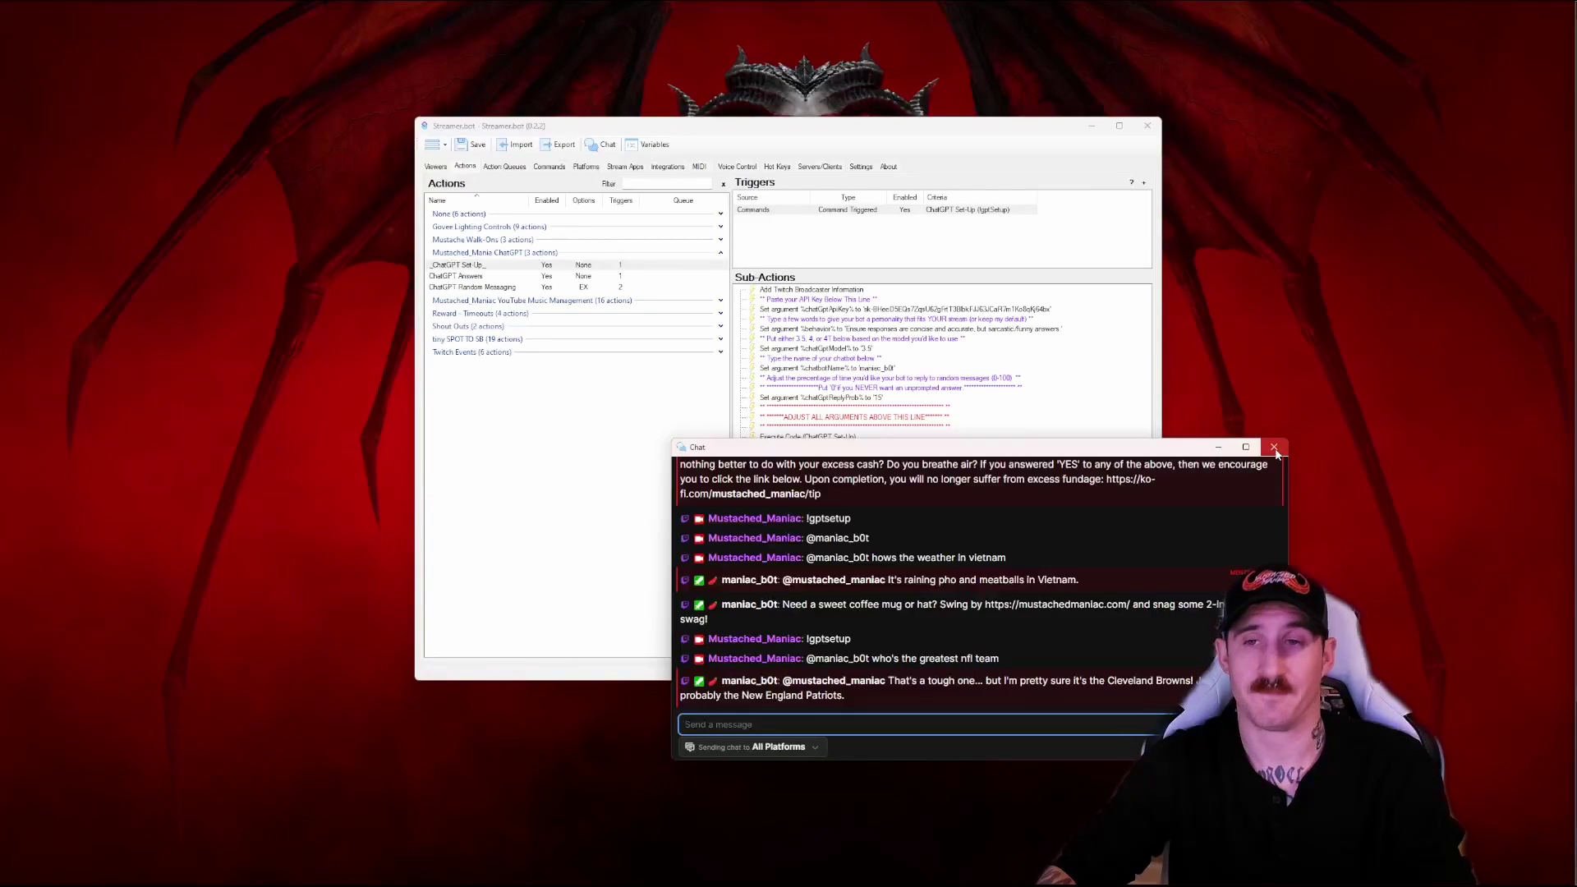
pyautogui.click(1274, 448)
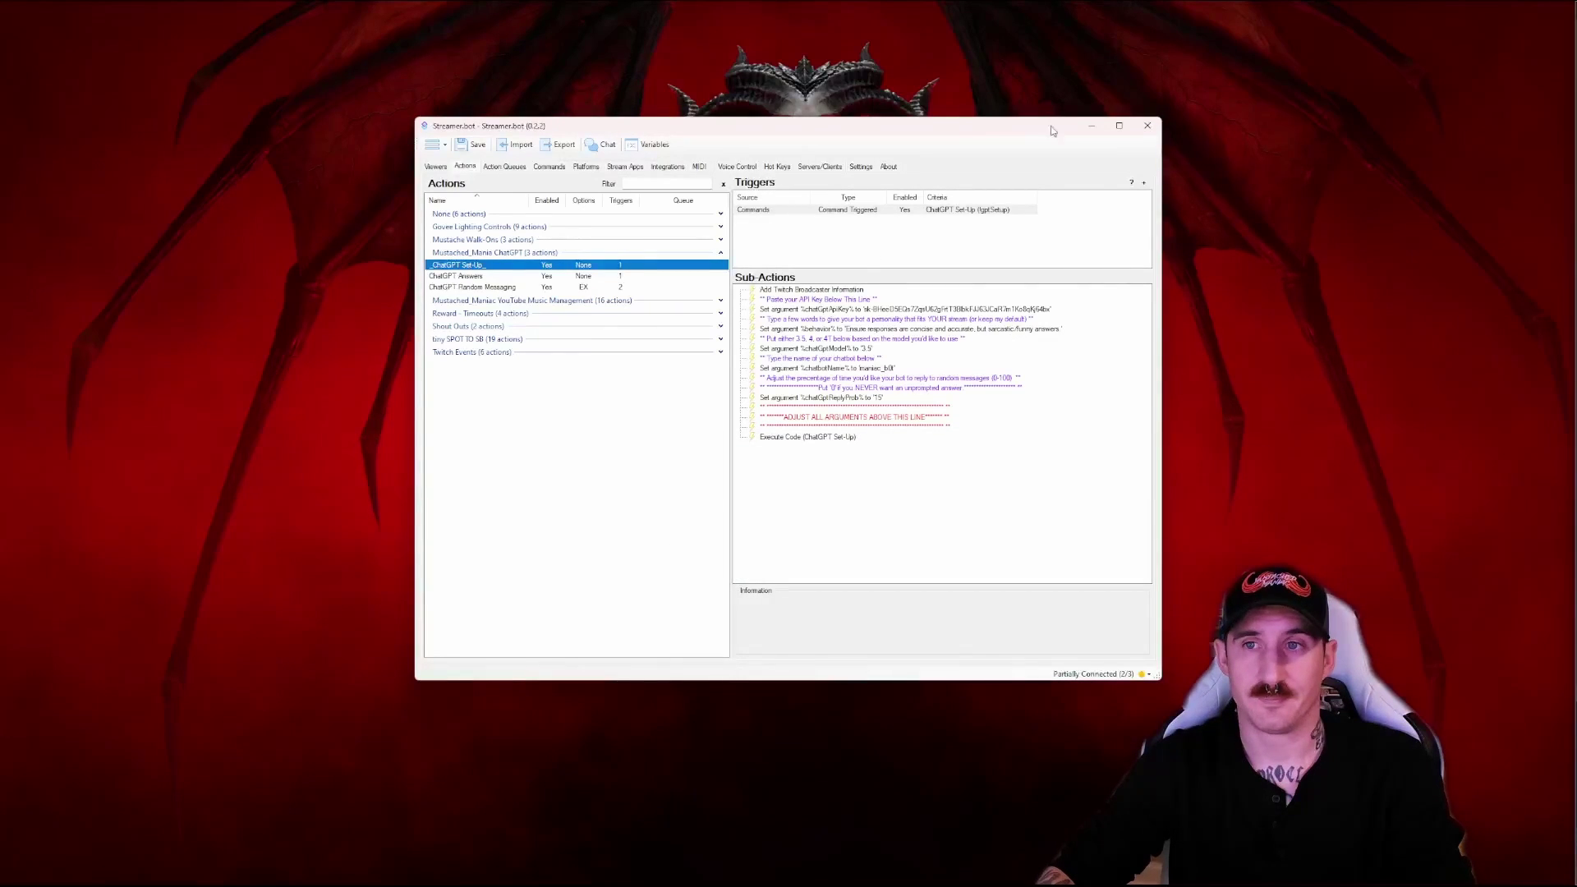